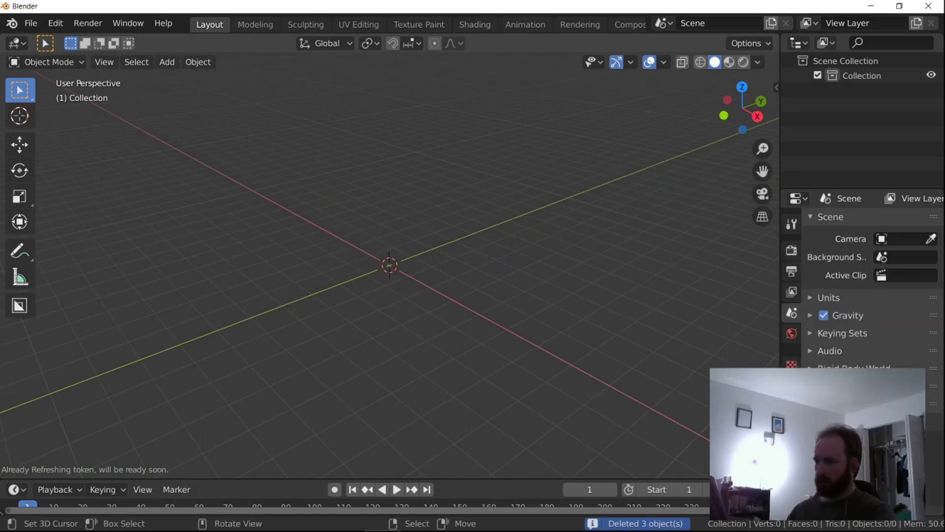
Add a mesh cylinder at the origin with 59 vertices.
left_click(166, 62)
mouse_move(187, 78)
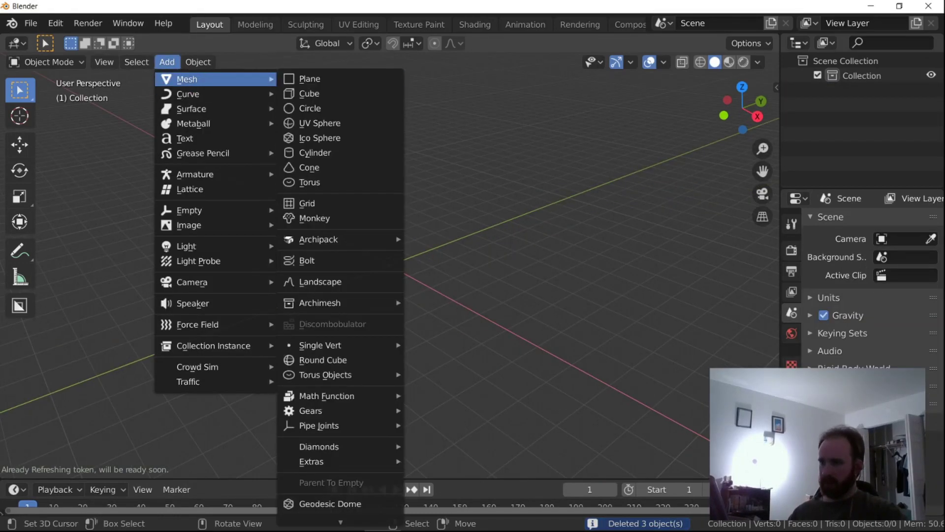
left_click(315, 152)
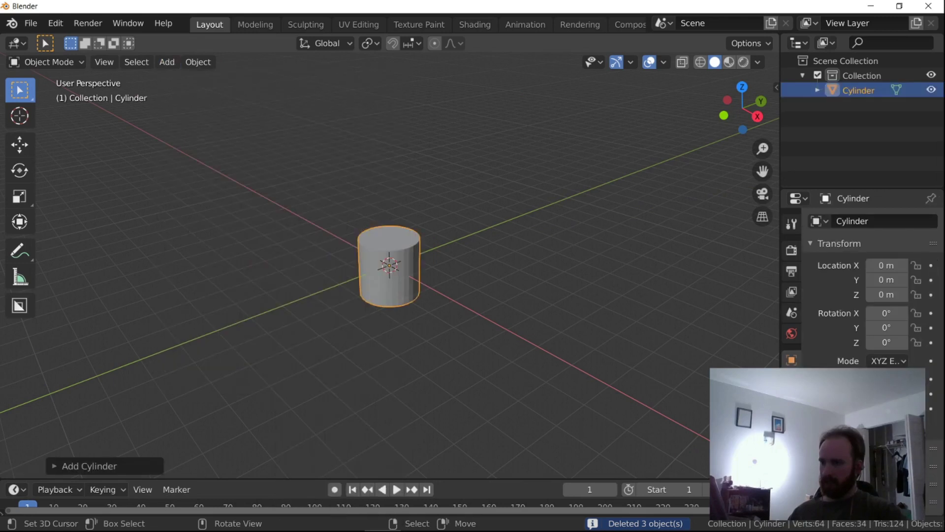
left_click(86, 464)
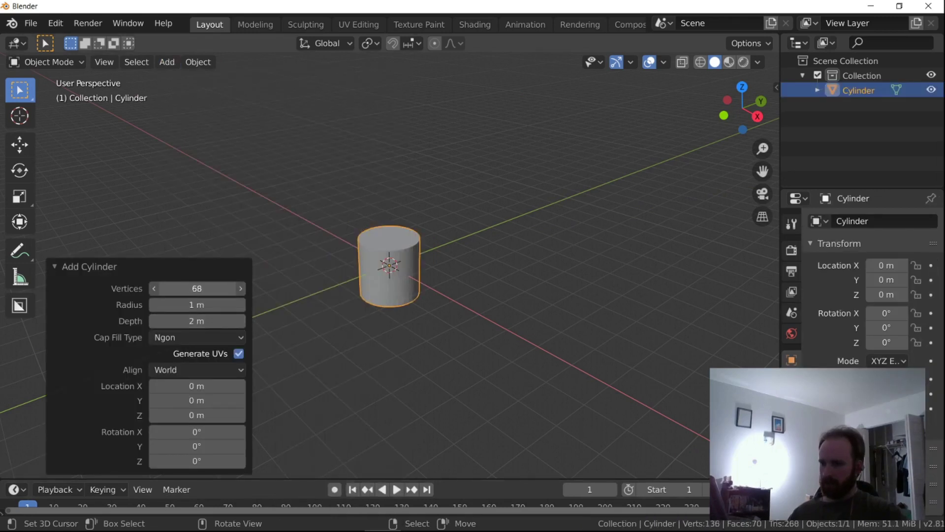
Scale the cylinder's whole mesh along Z in edit mode by about 1.91, and again by about 0.92.
key("Tab")
scroll(468, 221, "up", 4)
scroll(468, 222, "down", 2)
key("s")
key("z")
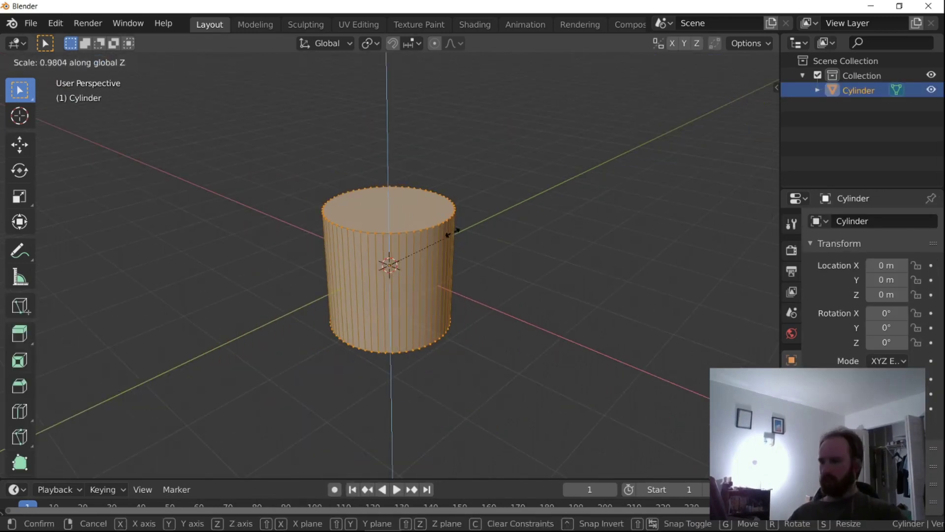
left_click(501, 201)
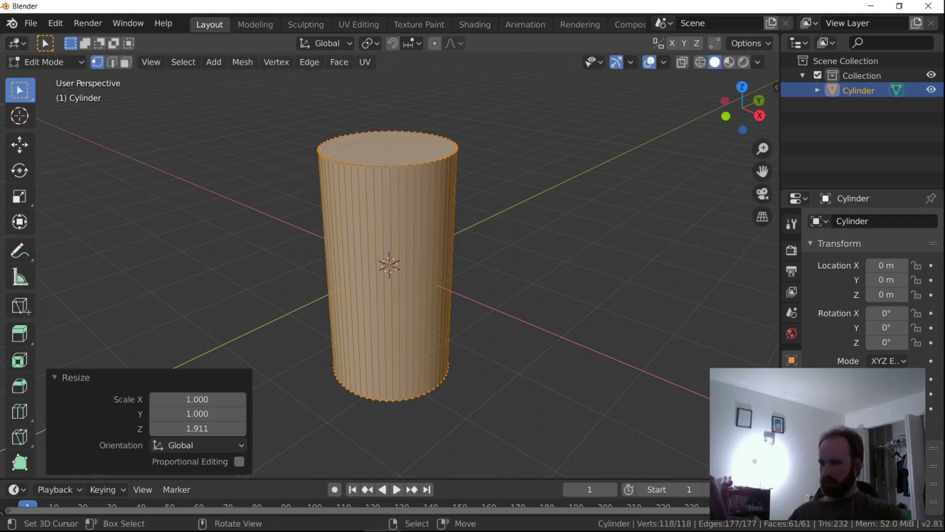
key("s")
key("z")
left_click(492, 204)
scroll(492, 204, "up", 1)
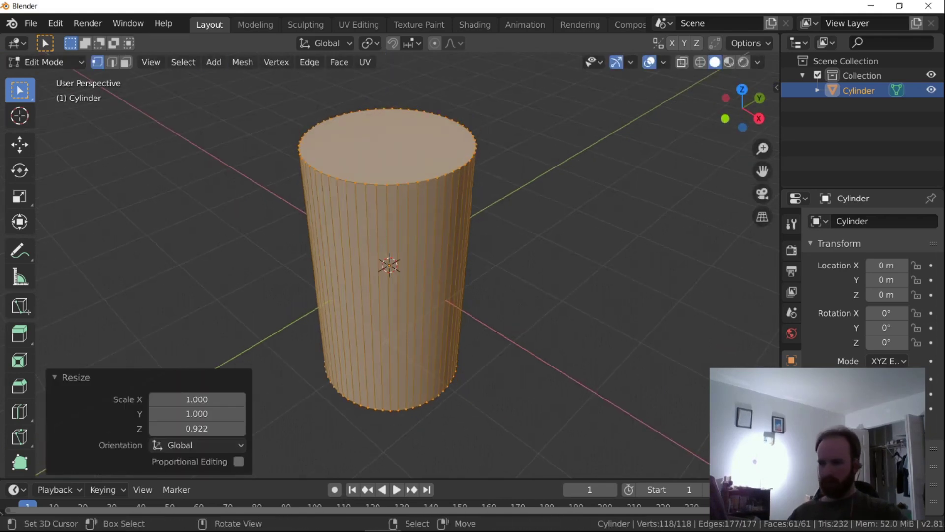
Delete the top and bottom cap faces of the cylinder to make an open tube.
key("3")
right_click(394, 148)
scroll(394, 148, "down", 3)
middle_click_drag(399, 394, 389, 217)
right_click(394, 300, "shift")
key("x")
left_click(374, 290)
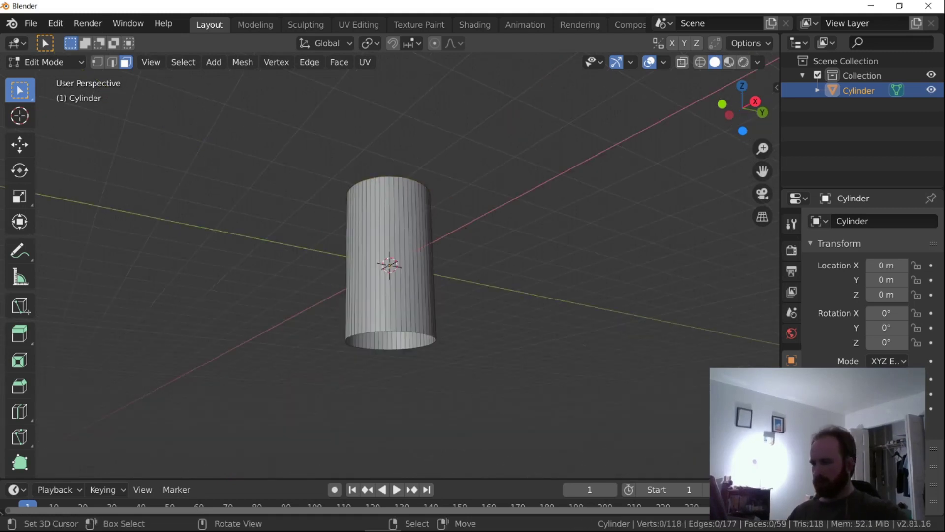
Add a Solidify modifier to the tube with a thickness of 0.015 m.
left_click(792, 381)
left_click(873, 221)
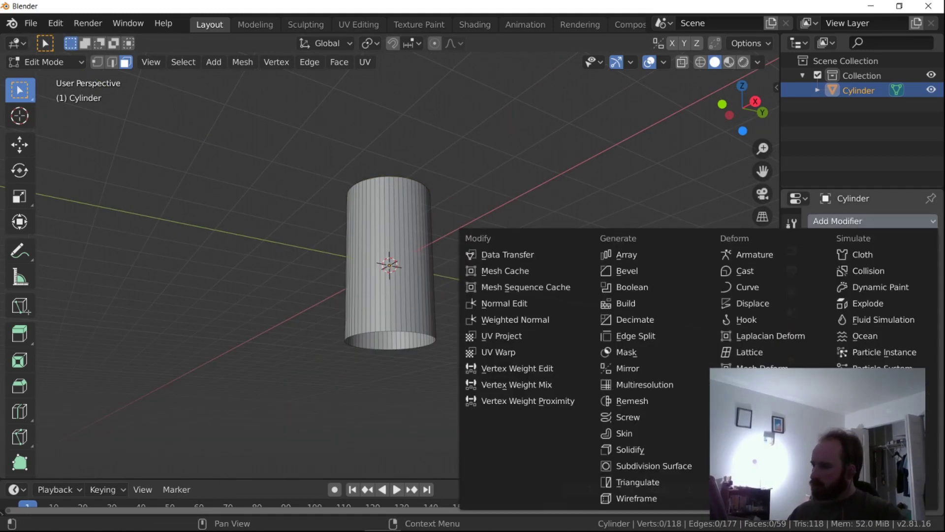
left_click(623, 449)
scroll(388, 266, "up", 4)
middle_click_drag(388, 266, 389, 315)
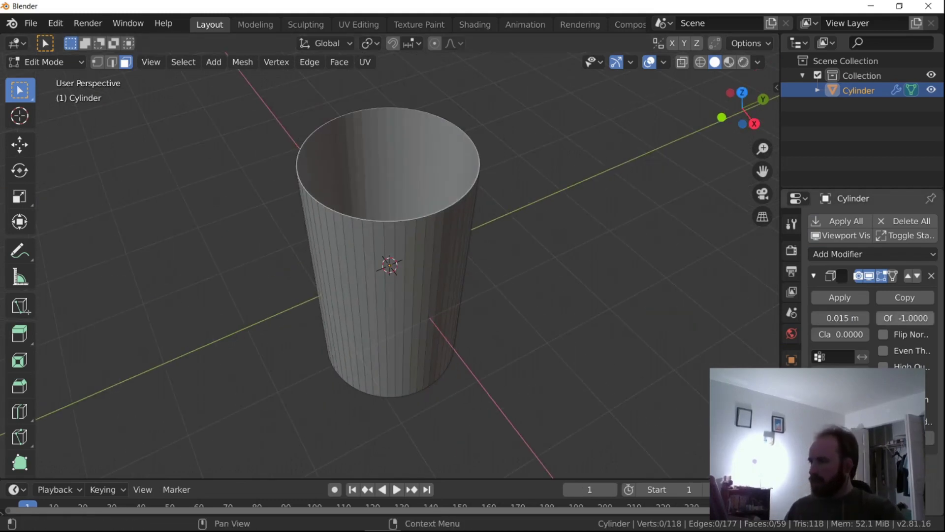
Shade the tube smooth in object mode and add an Edge Split modifier to it.
key("Tab")
middle_click_drag(388, 266, 389, 236)
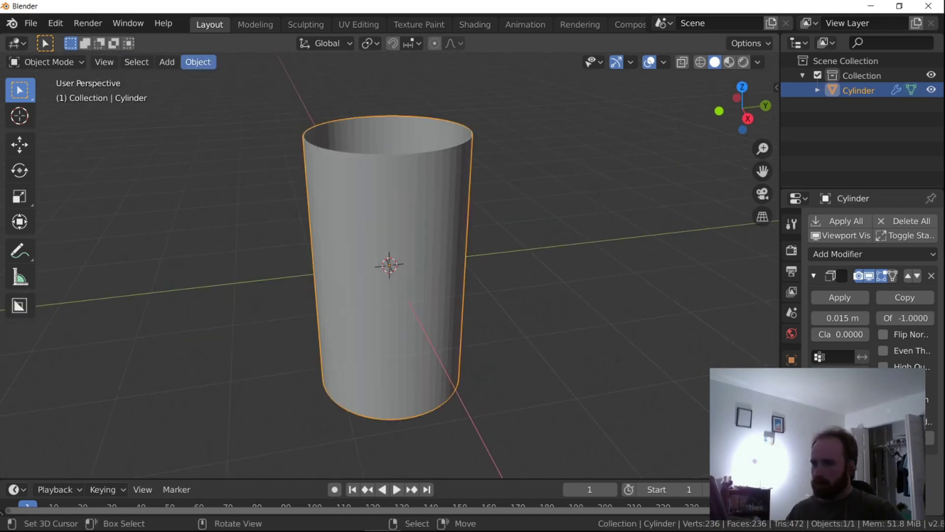
left_click(198, 61)
left_click(253, 354)
left_click(873, 253)
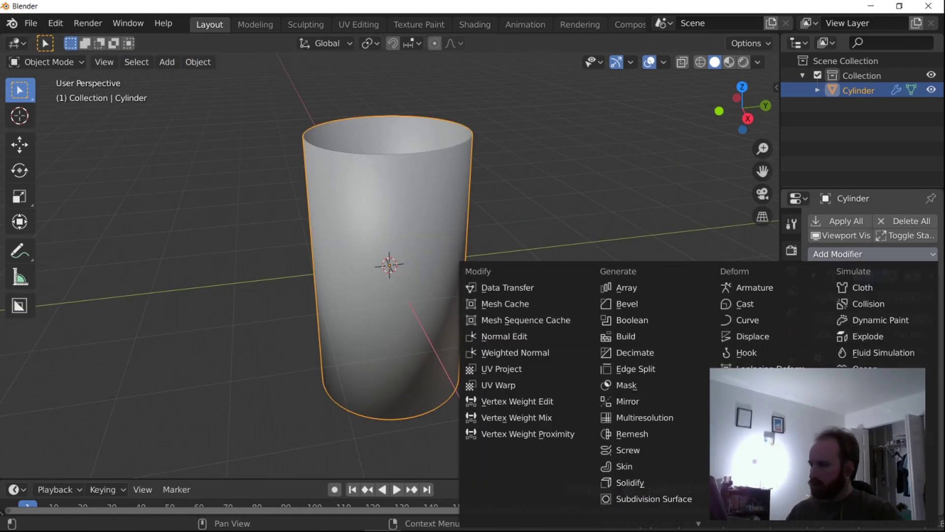
left_click(629, 483)
scroll(871, 296, "down", 2)
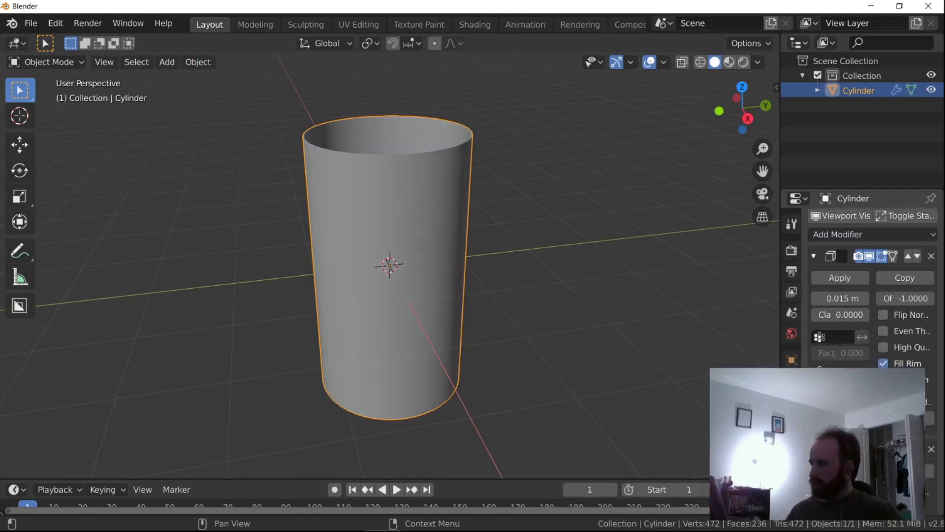
left_click(866, 220)
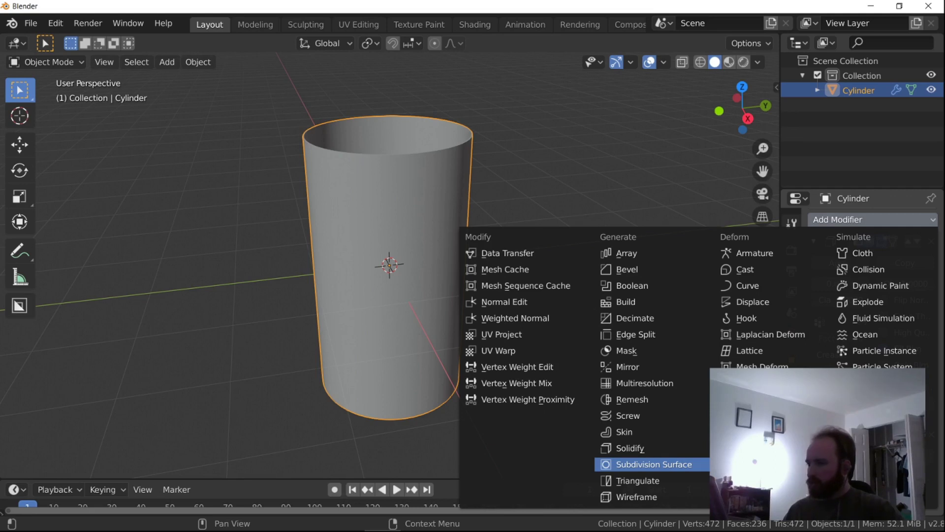
middle_click_drag(521, 275, 523, 295)
scroll(522, 295, "down", 3)
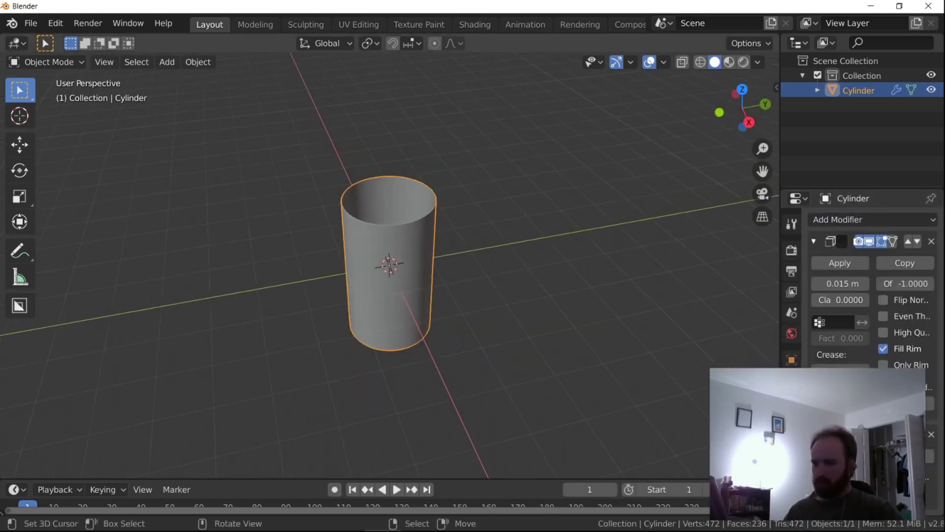
Duplicate the tube in place and set the copy's Solidify thickness to -1.775 m to form a thick outer roll.
key("shift+d")
key("Escape")
left_click_drag(842, 283, 768, 283)
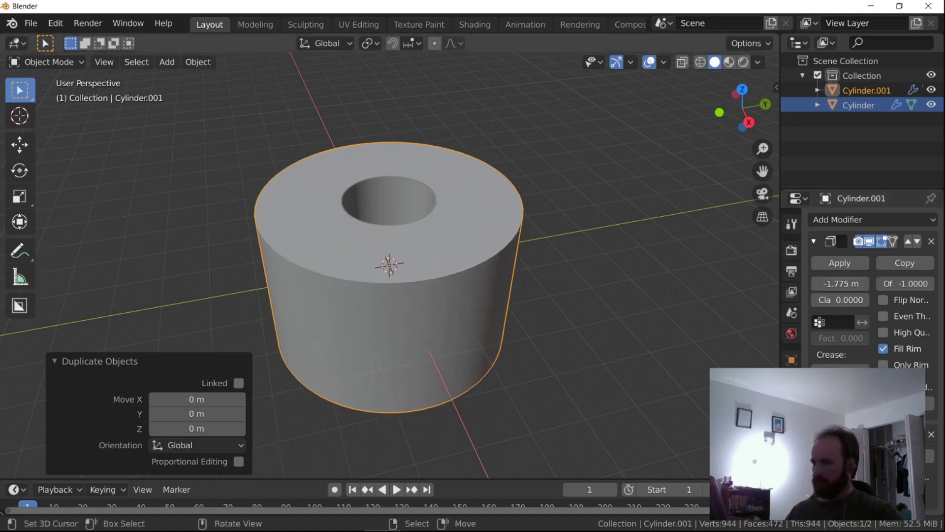
scroll(521, 276, "up", 2)
mouse_move(521, 275)
middle_mouse_down()
mouse_move(517, 310)
mouse_move(509, 274)
middle_mouse_up()
scroll(517, 310, "down", 4)
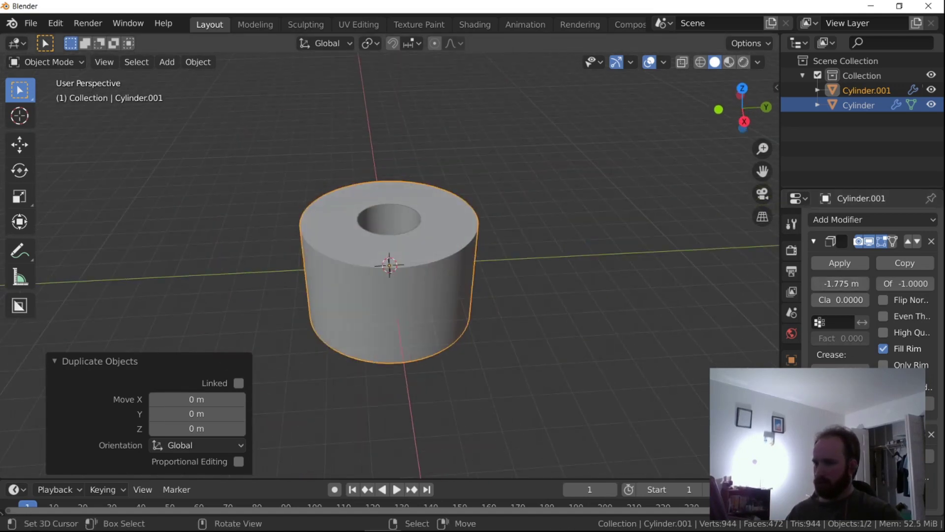
scroll(389, 266, "up", 3)
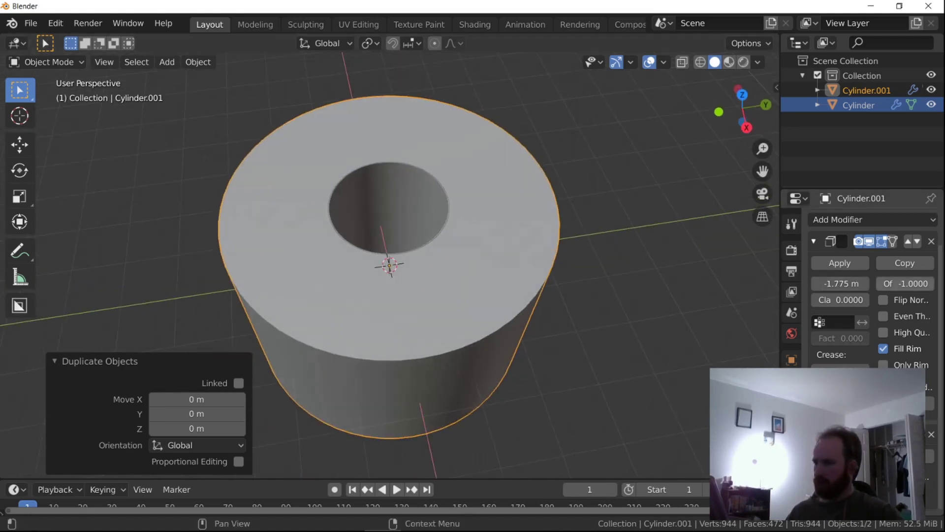
left_click_drag(840, 284, 848, 283)
right_click(841, 283)
Scale the outer roll slightly shorter along Z so the inner tube protrudes at both ends.
scroll(635, 158, "up", 2)
middle_click_drag(635, 158, 634, 113)
key("s")
key("z")
left_click(634, 113)
scroll(634, 112, "down", 2)
scroll(633, 95, "up", 1)
Scale the inner tube to about 0.991 in X and Y only, leaving a thin gap inside the roll.
right_click(423, 162)
scroll(423, 162, "up", 1)
middle_click_drag(423, 162, 423, 216)
scroll(424, 215, "up", 3)
key("s")
key("Escape")
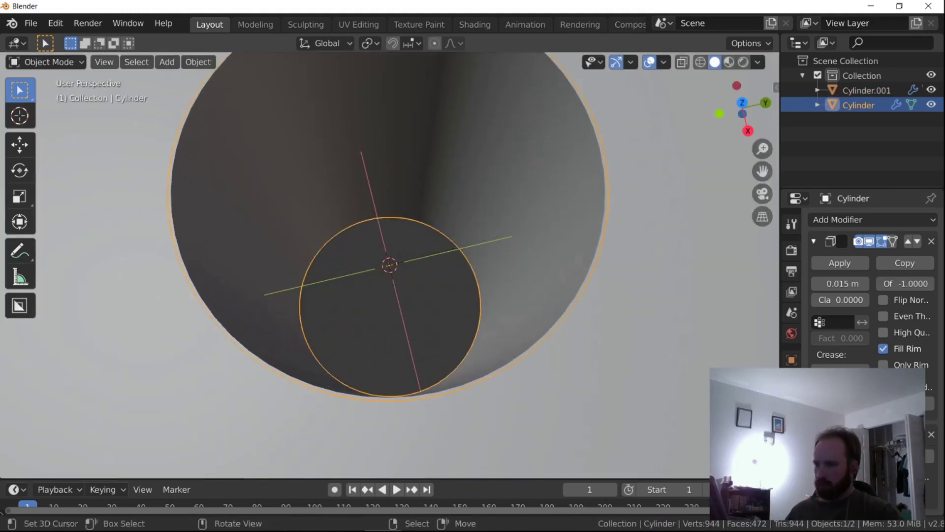
key("s")
key("shift+z")
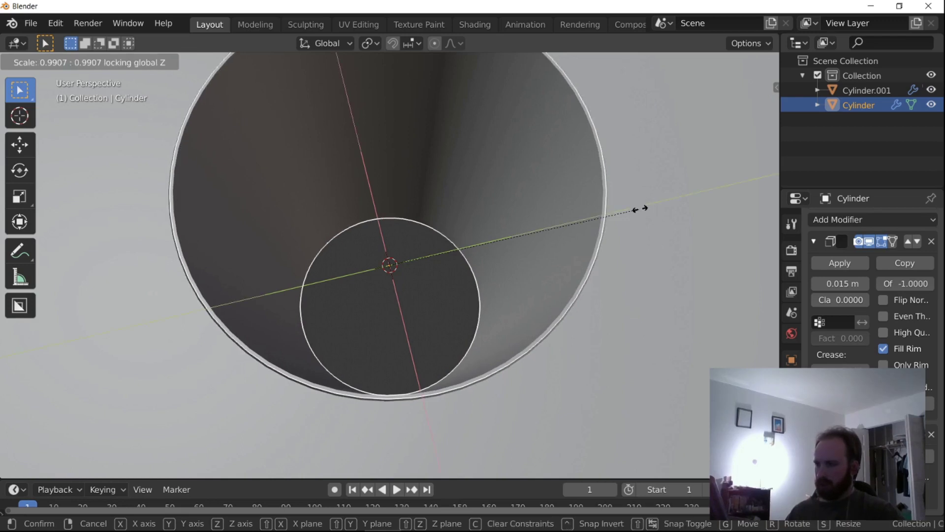
left_click(640, 209)
Examine the fit between the inner tube and the outer roll from several angles.
scroll(640, 208, "down", 2)
middle_click_drag(640, 208, 592, 147)
scroll(610, 133, "down", 3)
scroll(592, 147, "up", 1)
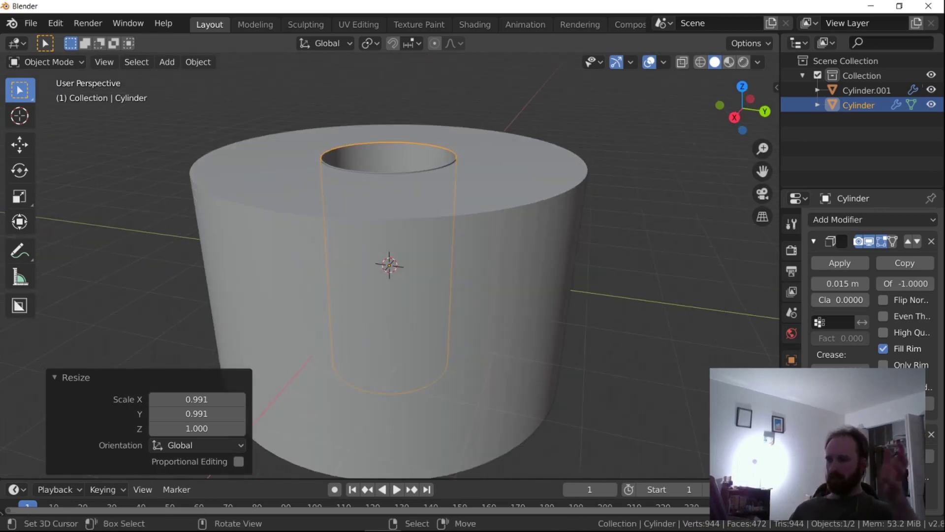
right_click(531, 197)
scroll(532, 197, "up", 2)
middle_click_drag(531, 196, 539, 226)
scroll(539, 226, "down", 3)
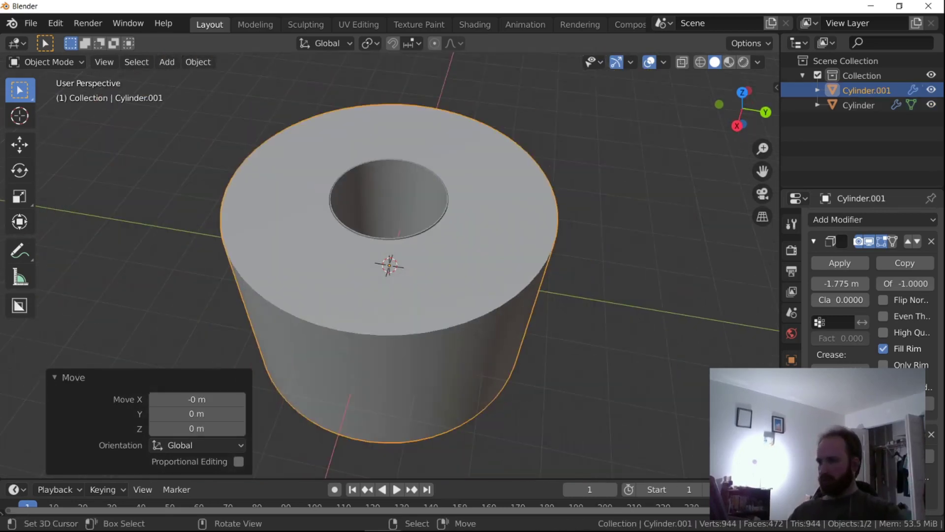
scroll(419, 197, "up", 1)
Select all faces of the inner tube in edit mode and unwrap its UVs with the standard Unwrap.
right_click(419, 197)
key("Tab")
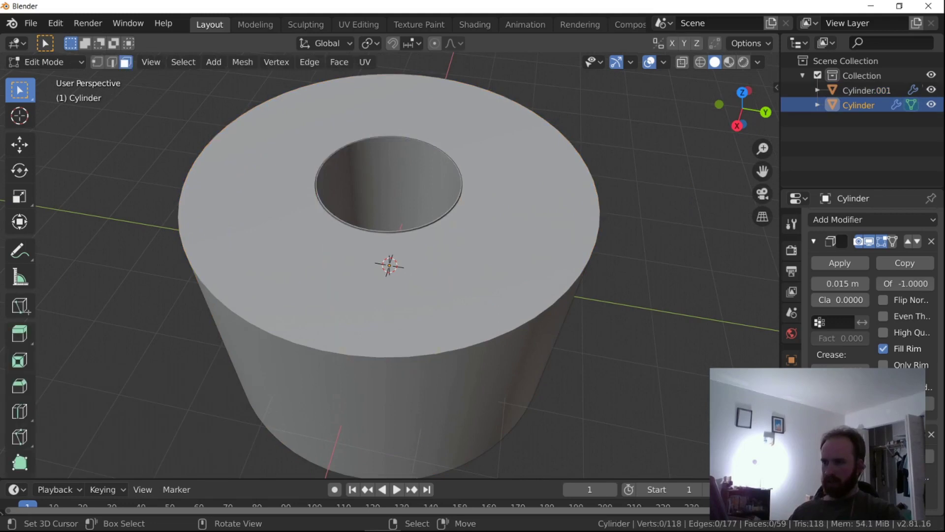
key("KP_1")
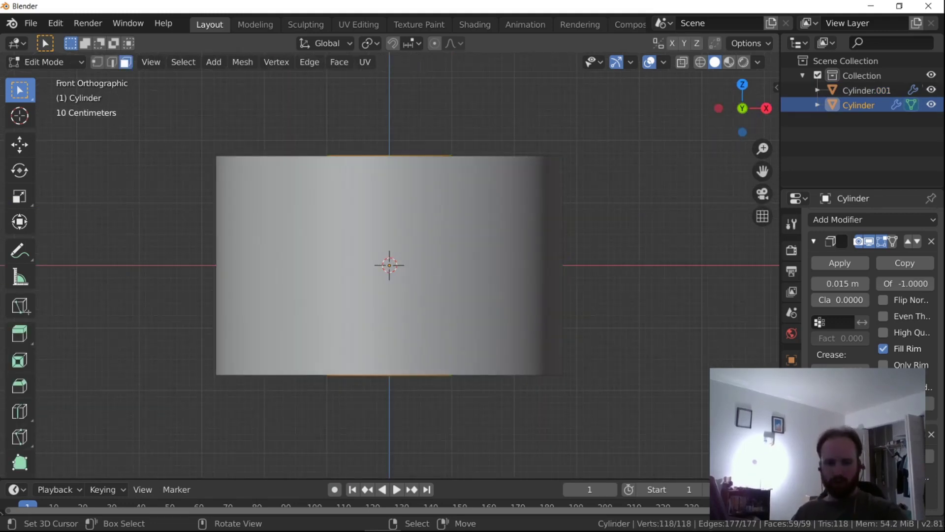
key("u")
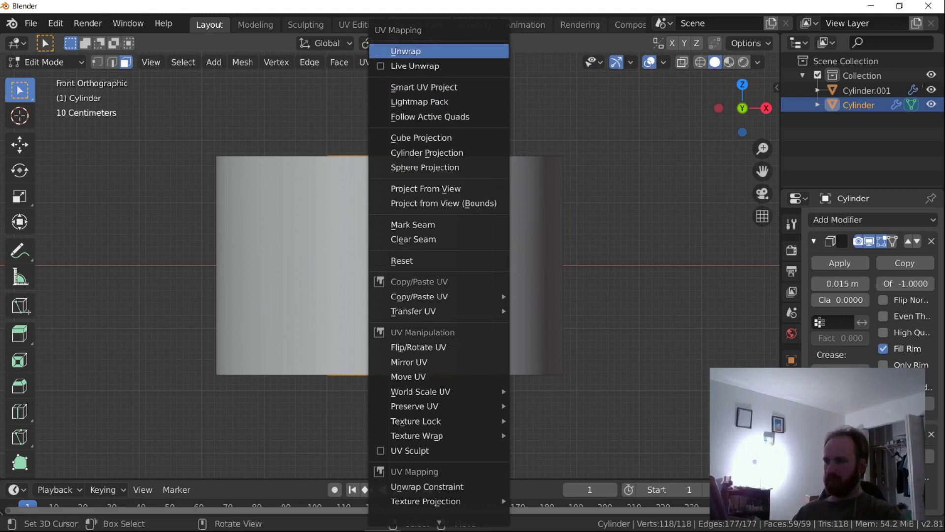
left_click(406, 51)
Remap the inner tube's UVs with Cylinder Projection from the front view in the UV Editing workspace.
left_click(359, 25)
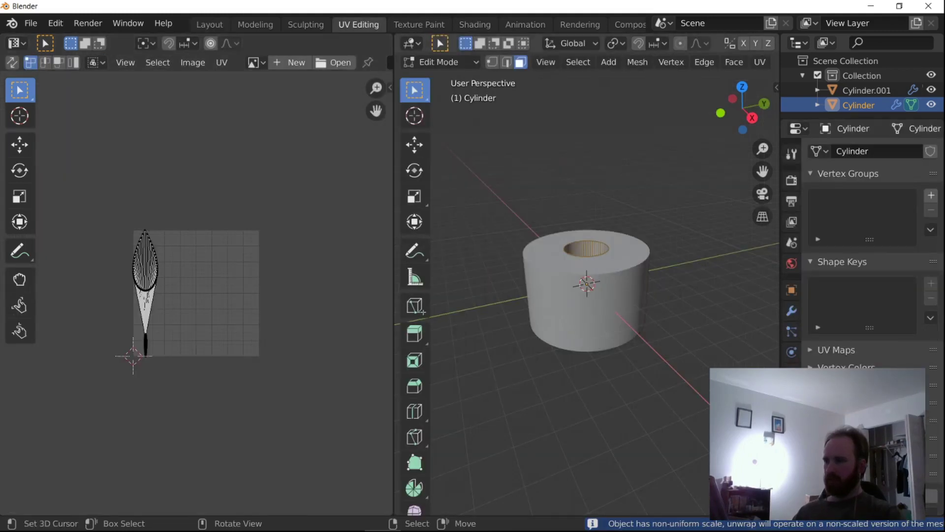
key("KP_1")
key("u")
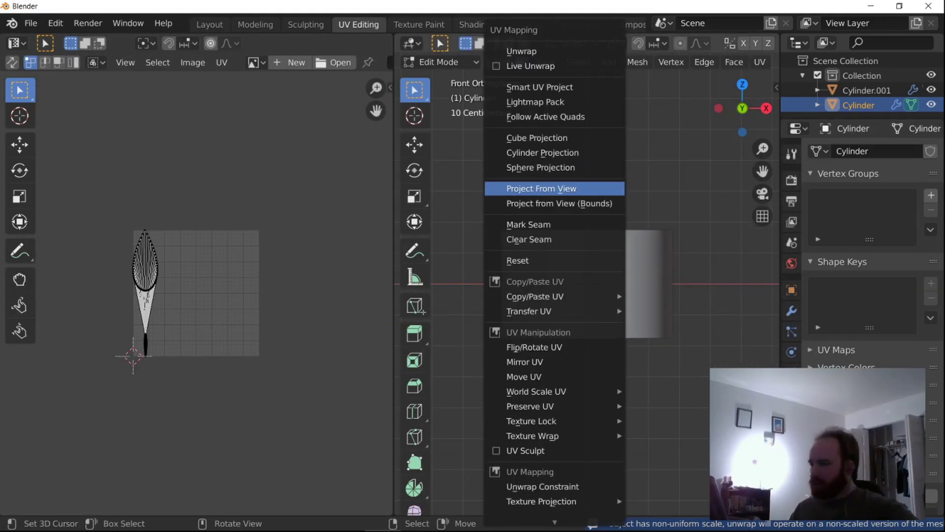
key("Up")
key("Up")
key("Up")
key("Down")
key("Return")
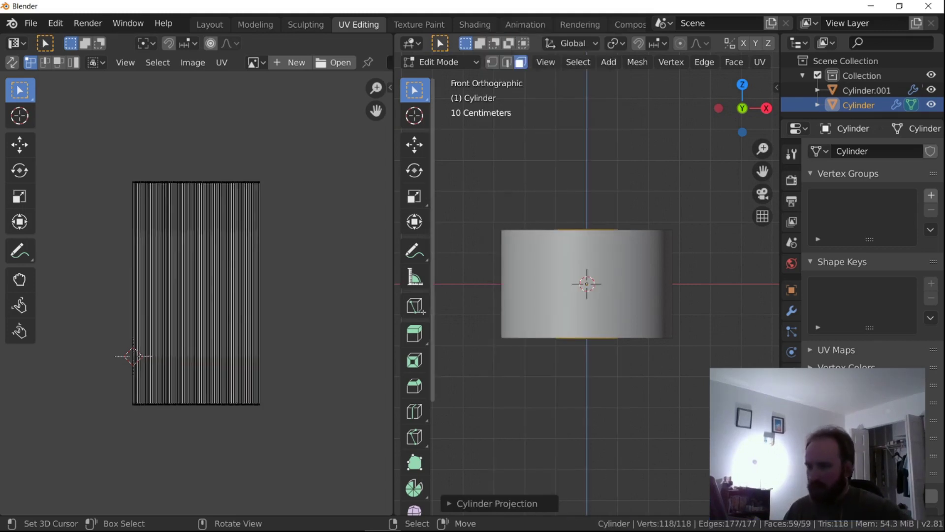
middle_click_drag(207, 276, 197, 294)
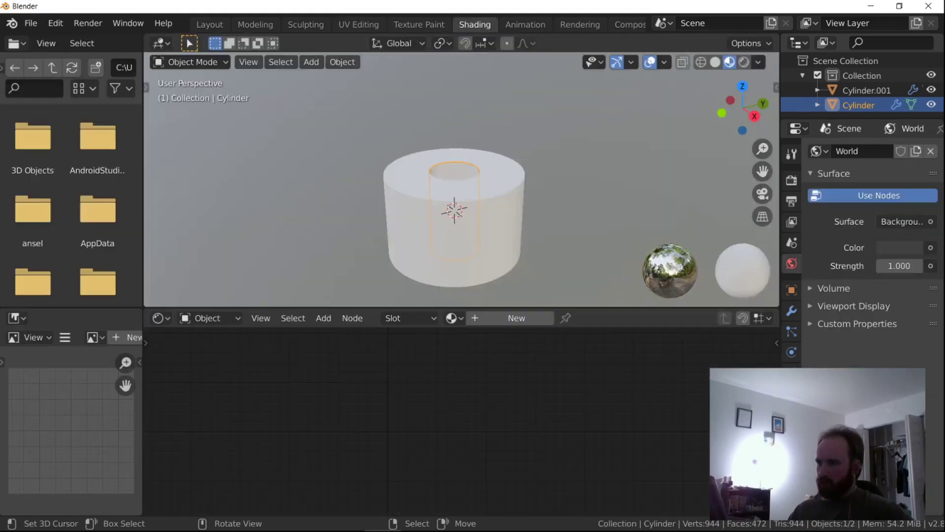
Create a new material on the inner tube and connect the TexturesCom_CardboardDirty0008_M.jpg image texture's Color to Base Color.
left_click(475, 24)
left_click(512, 317)
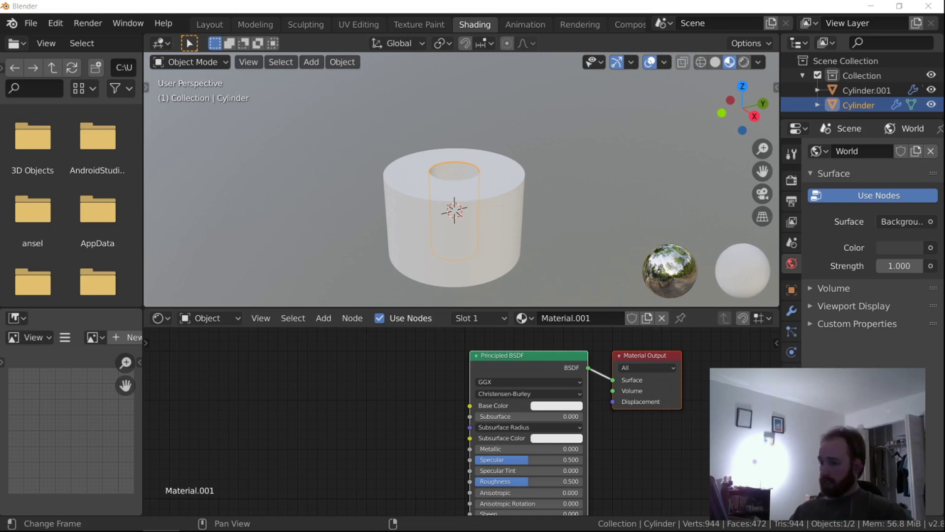
left_click_drag(473, 266, 290, 367)
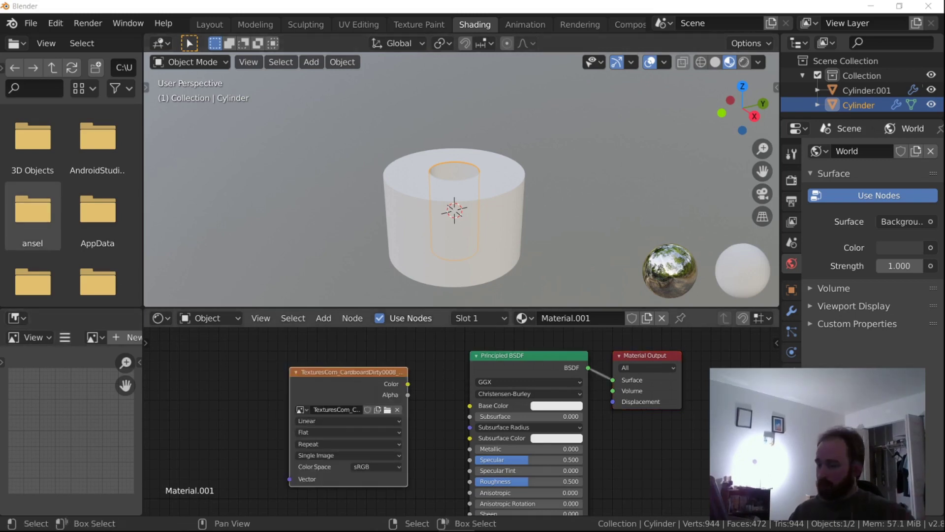
left_click_drag(407, 383, 472, 405)
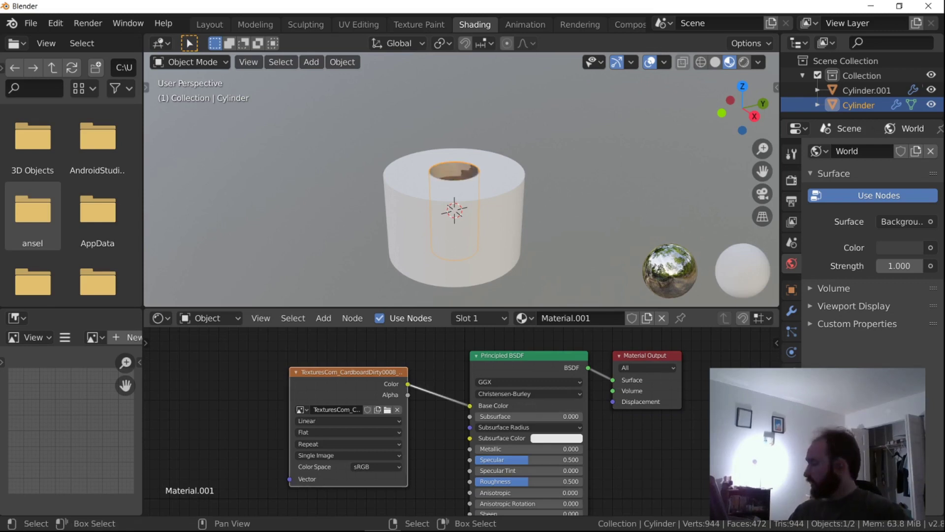
Add Texture Coordinate and Mapping nodes to the cardboard image texture and check the texture inside the tube.
key("ctrl+t")
scroll(290, 401, "up", 1)
middle_click_drag(291, 401, 507, 413)
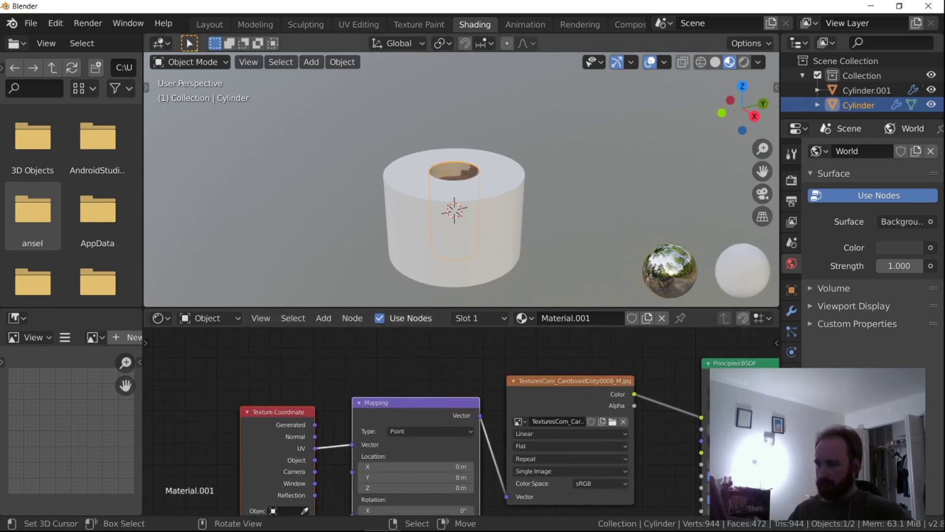
scroll(461, 180, "up", 4)
scroll(461, 180, "up", 3)
middle_click_drag(461, 180, 479, 234)
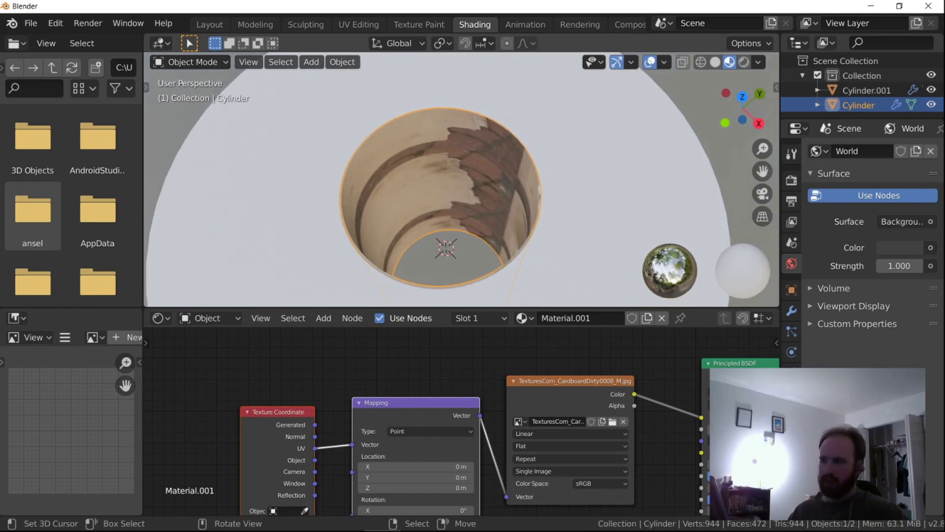
Scale down all of the inner tube's UVs in the UV Editing workspace so they fit inside the clean cardboard area.
key("Tab")
left_click(358, 24)
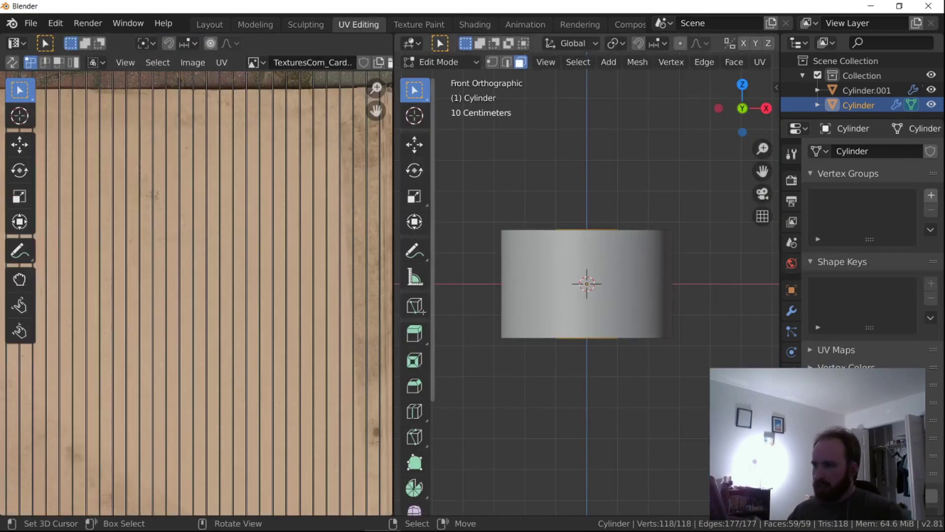
key("a")
key("s")
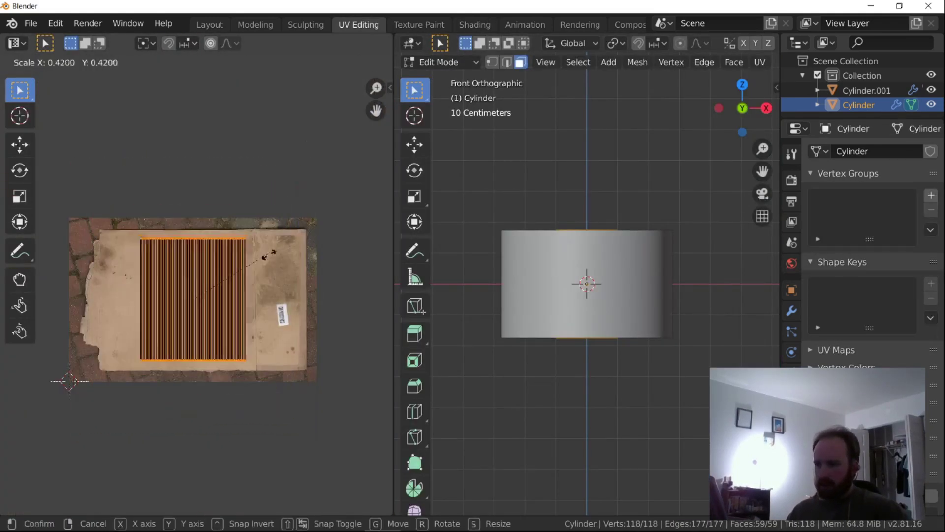
left_click(268, 257)
Switch the viewport to Material Preview, check the cardboard inside the tube and leave edit mode.
middle_click_drag(512, 207, 516, 300)
scroll(516, 300, "up", 1)
scroll(687, 63, "down", 9)
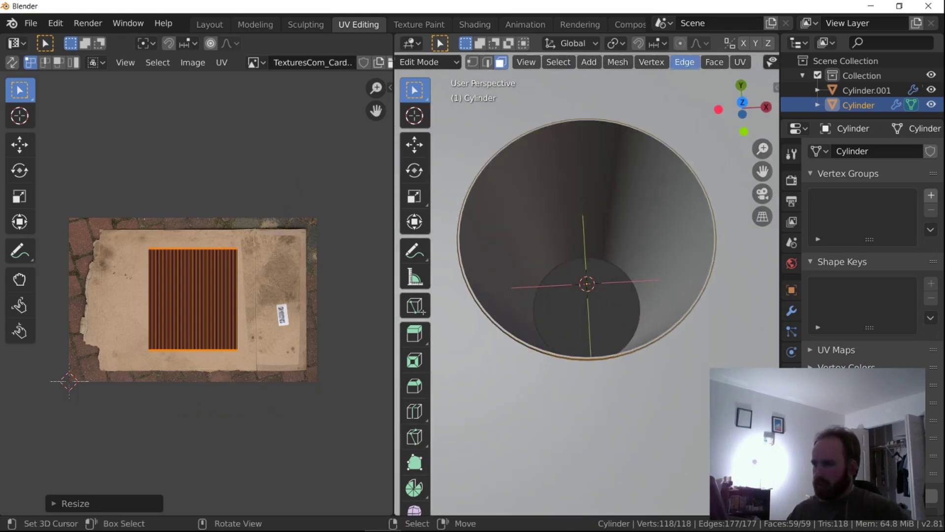
scroll(702, 62, "down", 2)
left_click(730, 62)
scroll(630, 242, "up", 1)
middle_click_drag(630, 241, 626, 222)
scroll(626, 221, "down", 4)
key("Tab")
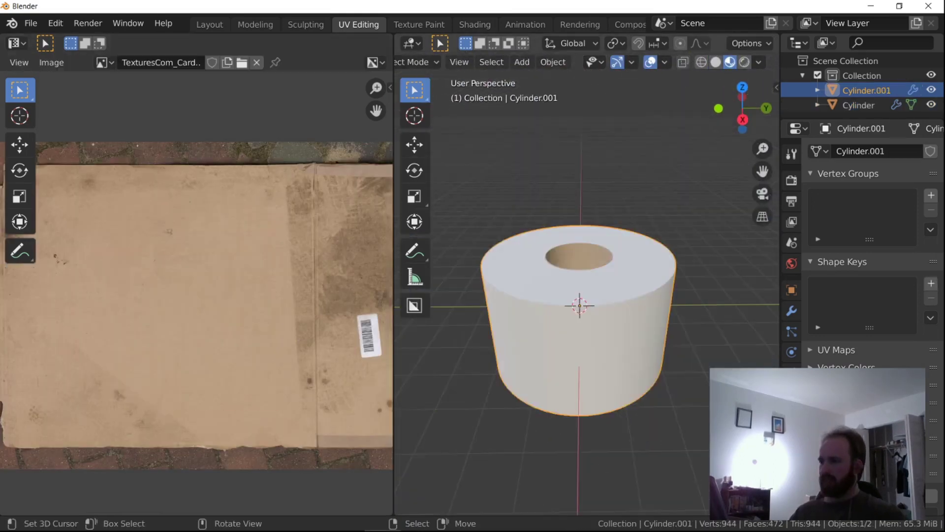
Apply the Solidify modifier on the outer paper roll, Cylinder.001.
scroll(587, 284, "up", 4)
scroll(586, 296, "down", 5)
key("Tab")
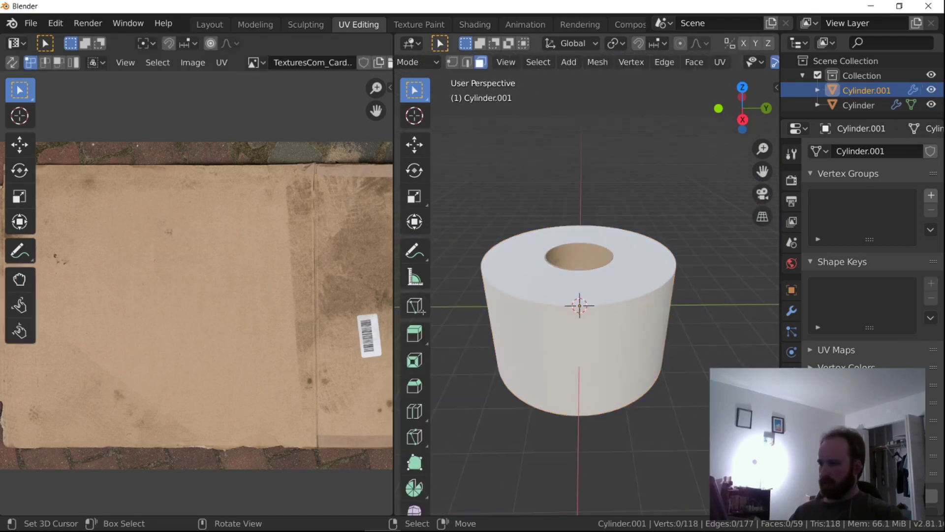
key("Tab")
left_click(792, 311)
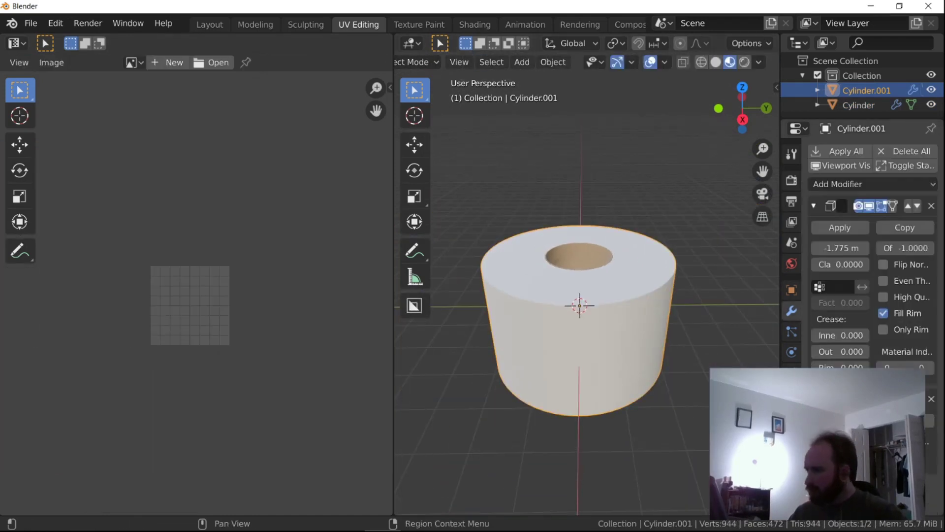
left_click(839, 228)
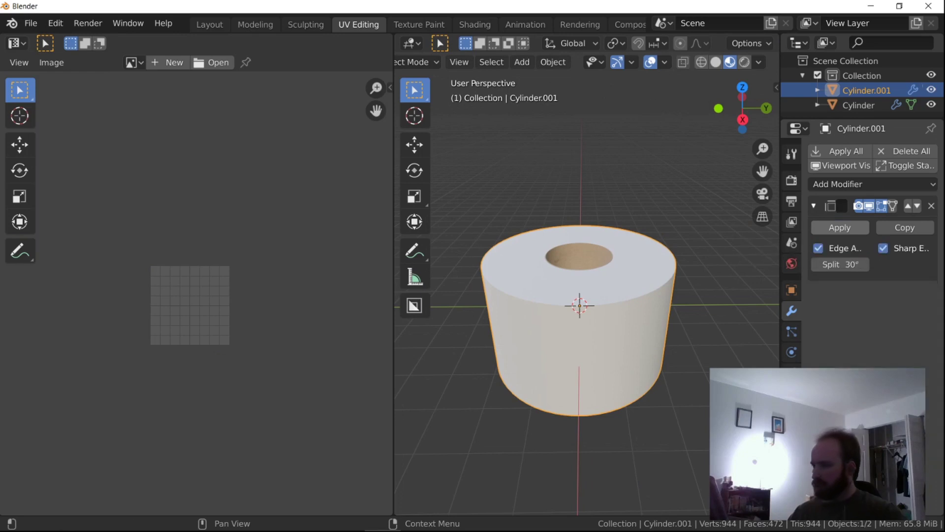
Select the loop of outer side faces on the paper roll and map it with Cylinder Projection from the front view.
key("Tab")
scroll(585, 295, "up", 3)
right_click(606, 384, "alt")
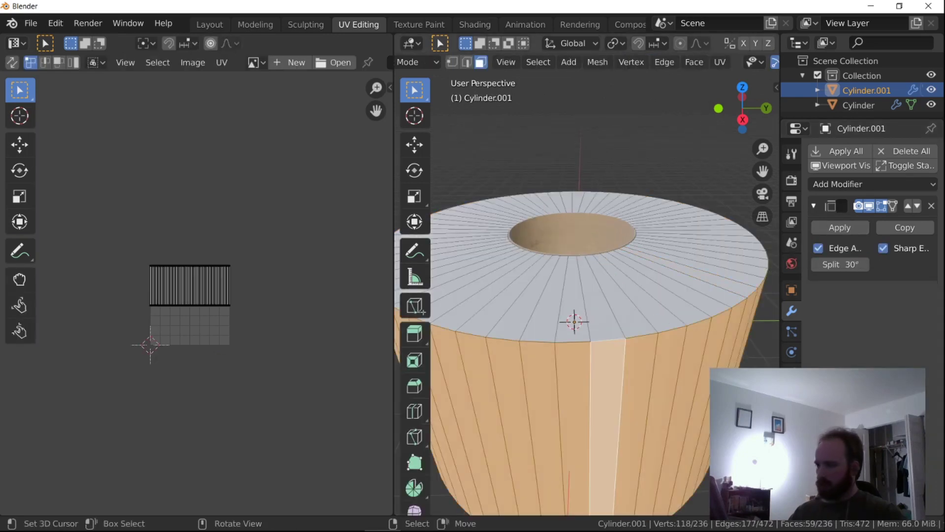
key("KP_1")
key("u")
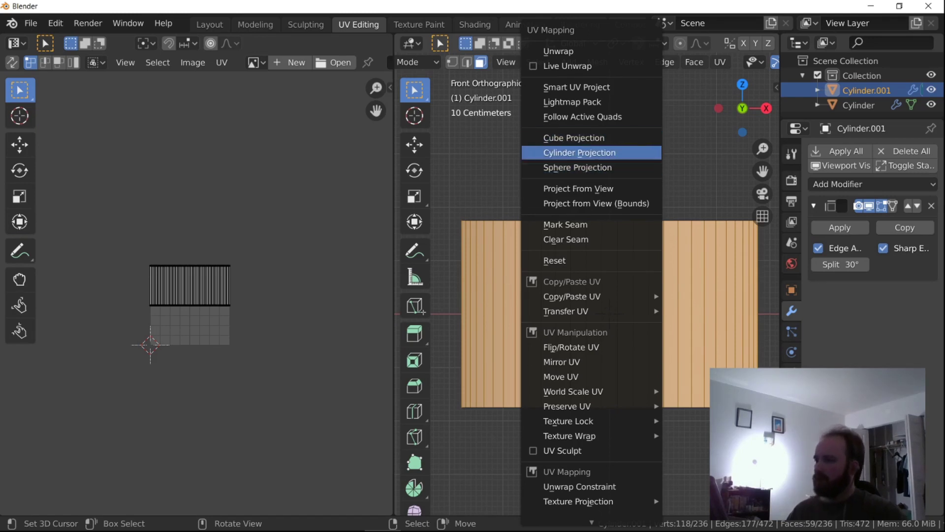
left_click(589, 153)
middle_click_drag(589, 160, 581, 183)
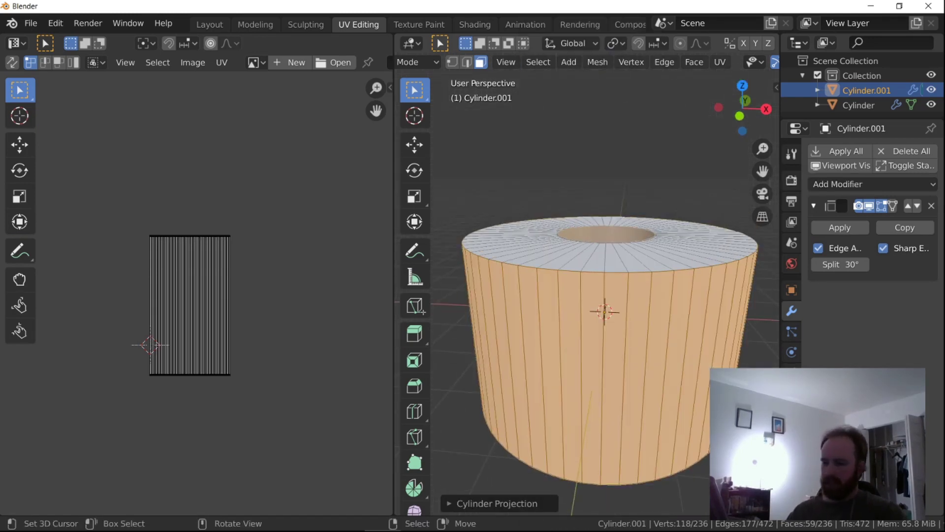
Scale the roll's side UVs into a wide strip, stretched along X and matching the height of the UV tile.
key("KP_1")
key("a")
key("s")
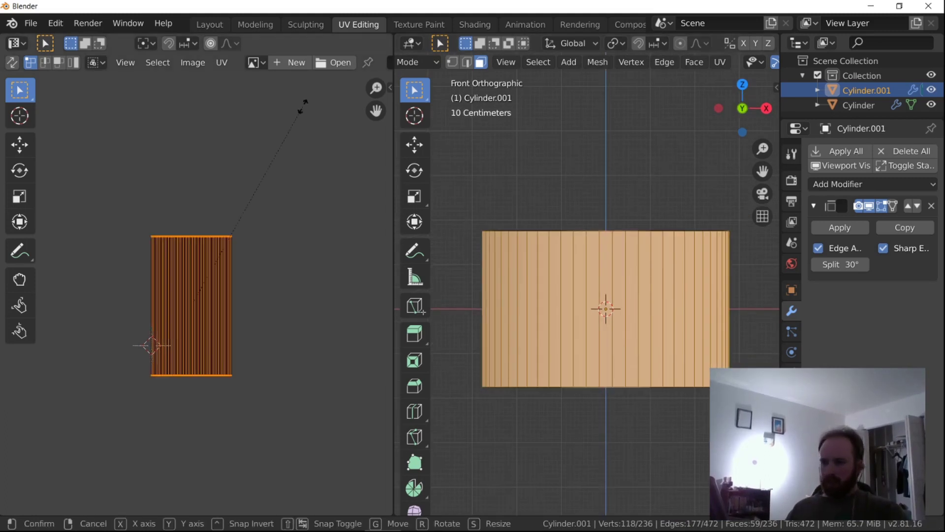
left_click(266, 217)
key("s")
key("x")
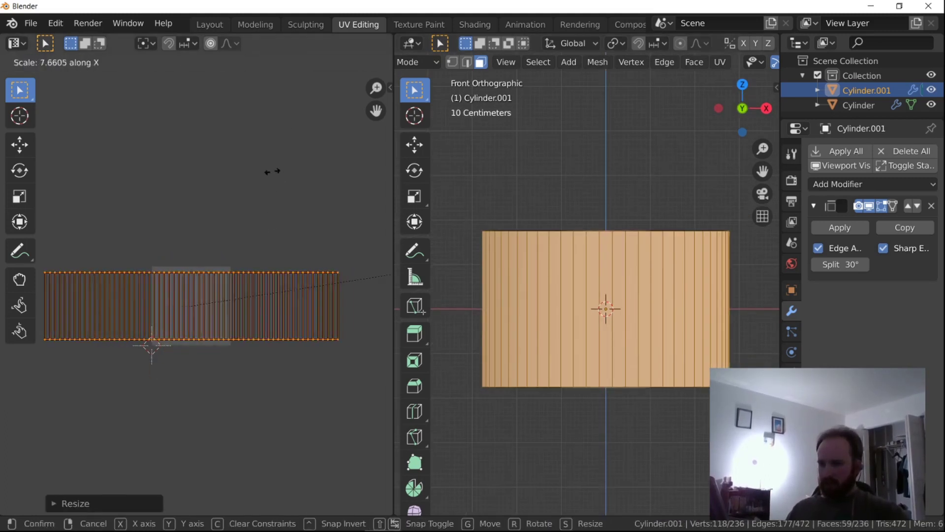
left_click(163, 162)
key("s")
left_click(274, 122)
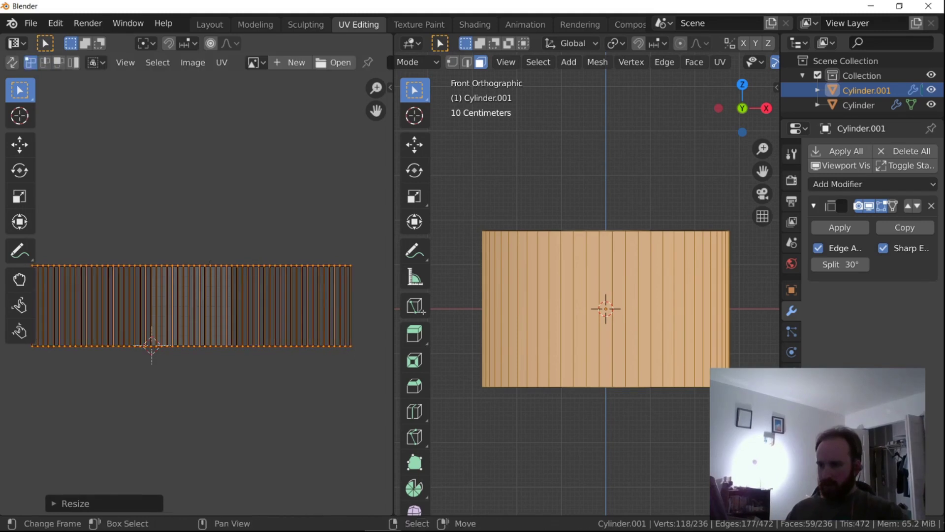
scroll(194, 298, "up", 1)
Create a new material on the outer roll in the Shading workspace and add connected Texture Coordinate, Mapping and Image Texture nodes.
left_click(475, 25)
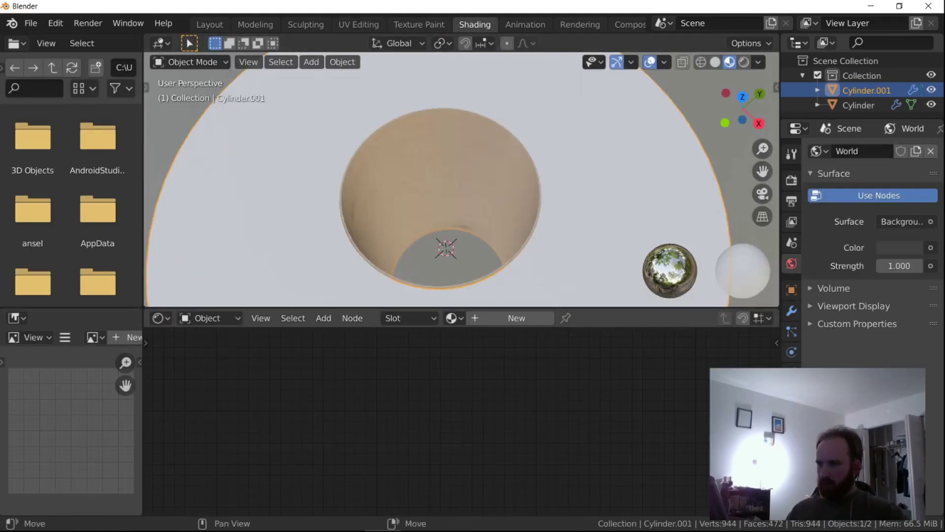
left_click(516, 317)
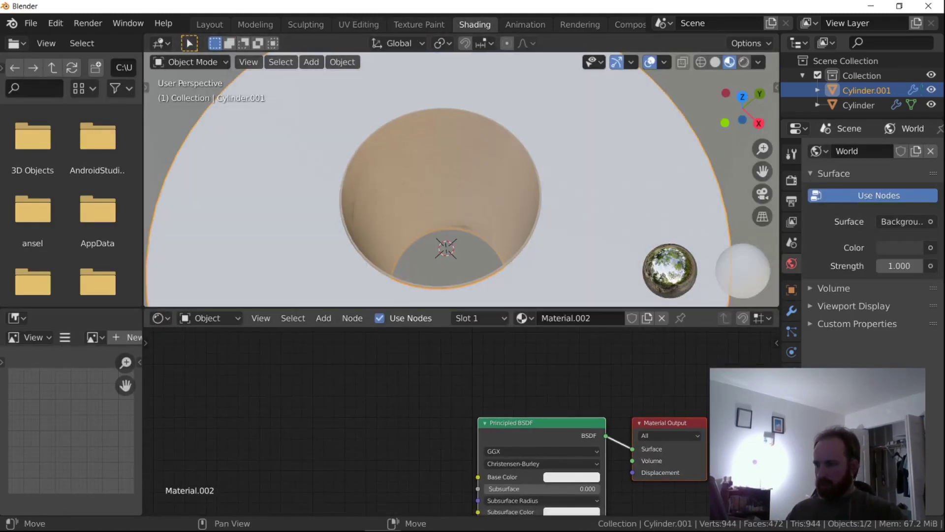
key("ctrl+t")
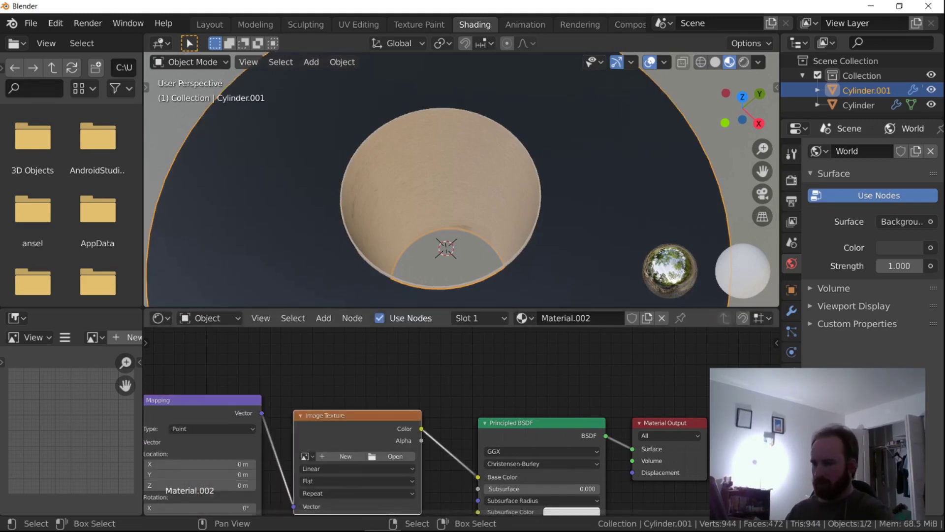
Replace the empty Image Texture node with the TexturesCom_PaperDecorative0070_M.jpg image and connect its Color to Base Color.
key("Delete")
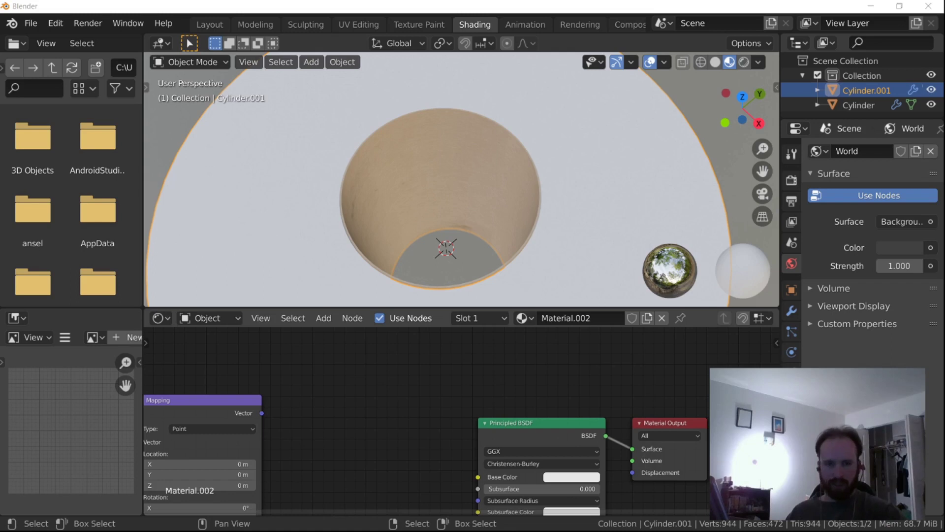
left_click_drag(315, 422, 309, 417)
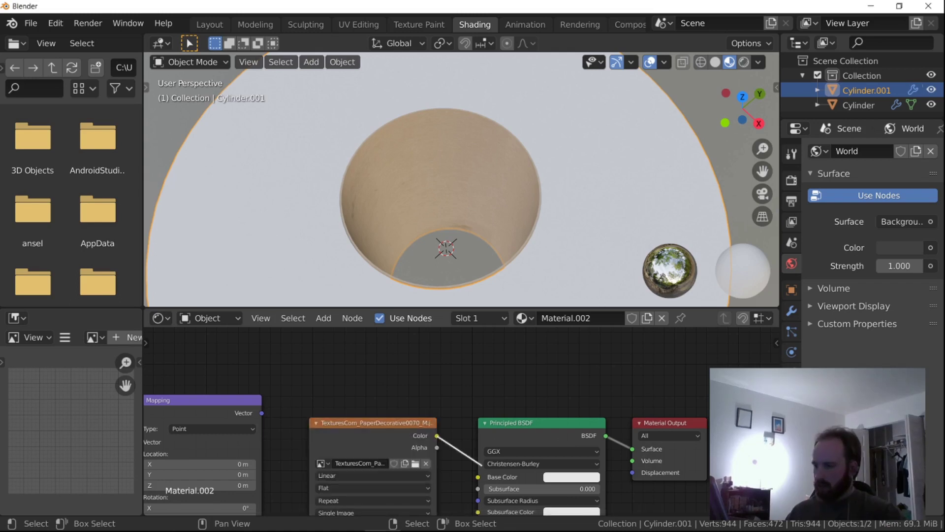
left_click_drag(481, 463, 477, 477)
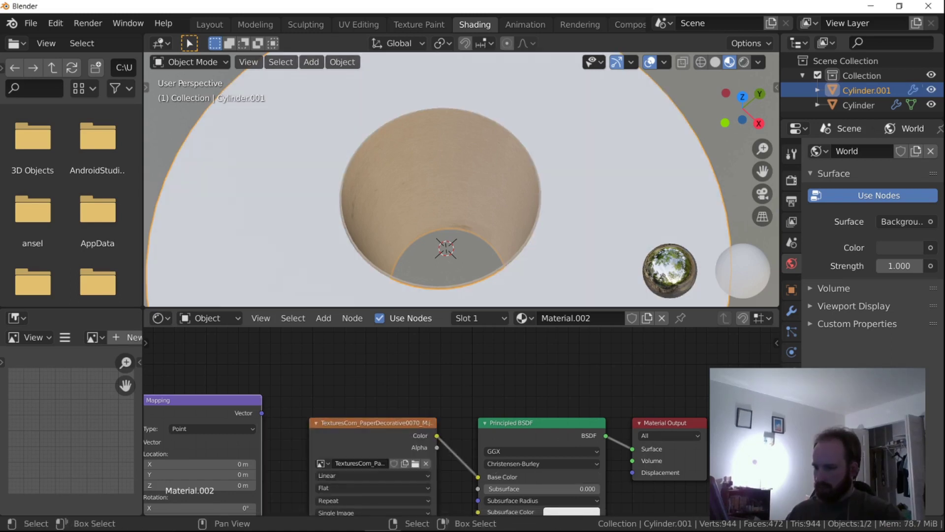
Connect the Mapping node's Vector to the paper image texture's Vector input and check the pattern on the roll's side.
left_click_drag(261, 413, 309, 520)
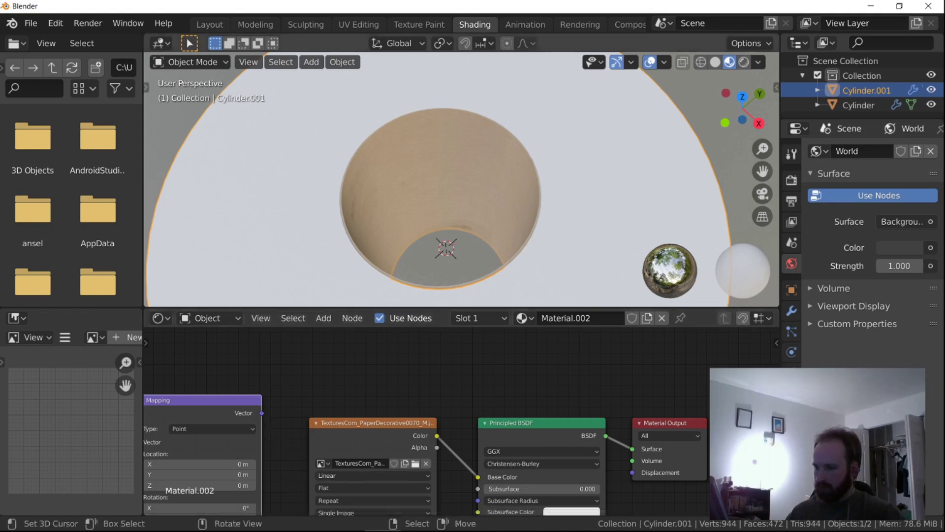
scroll(461, 179, "down", 4)
scroll(461, 420, "down", 4)
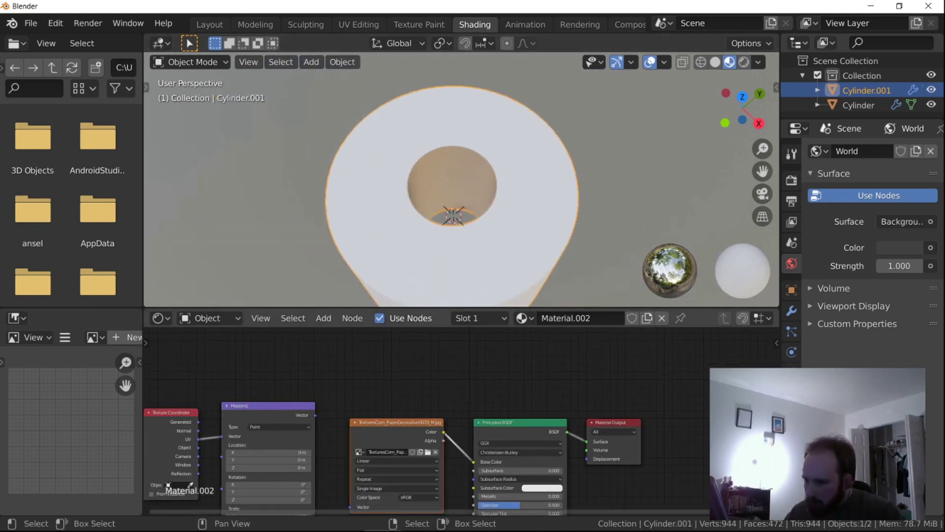
left_click_drag(315, 415, 345, 492)
scroll(458, 177, "down", 2)
middle_click_drag(458, 212, 443, 143)
scroll(458, 177, "up", 3)
scroll(413, 118, "down", 2)
scroll(394, 138, "up", 3)
scroll(461, 420, "down", 1)
scroll(462, 421, "down", 2)
middle_click_drag(461, 443, 463, 395)
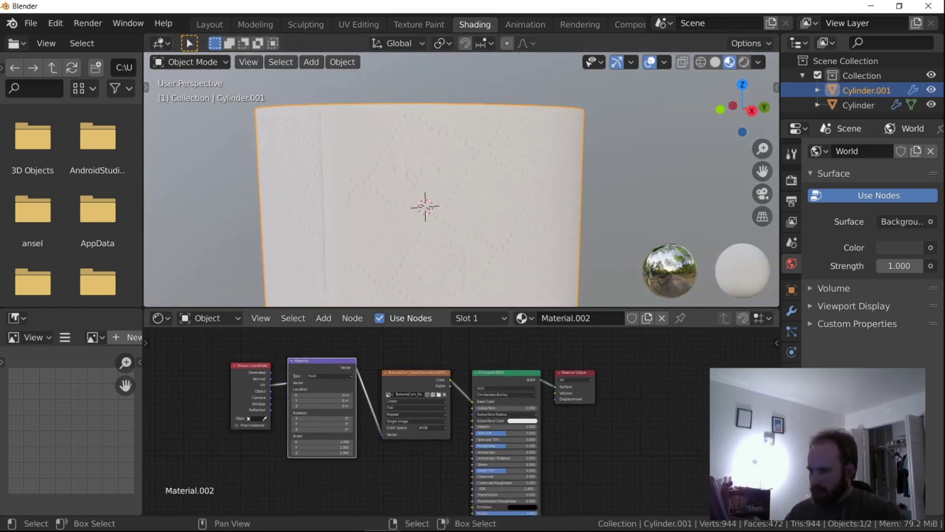
scroll(406, 424, "down", 1)
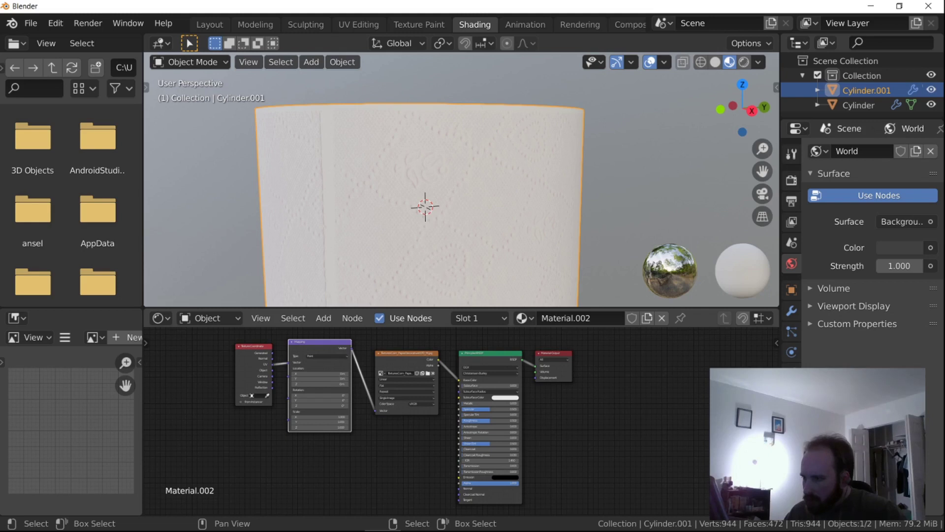
Connect the paper image's Color to the Principled BSDF Normal as well and insert a ColorRamp node into that link.
mouse_move(407, 374)
left_mouse_down()
mouse_move(423, 405)
mouse_move(400, 455)
mouse_move(458, 483)
left_mouse_up()
left_click(323, 318)
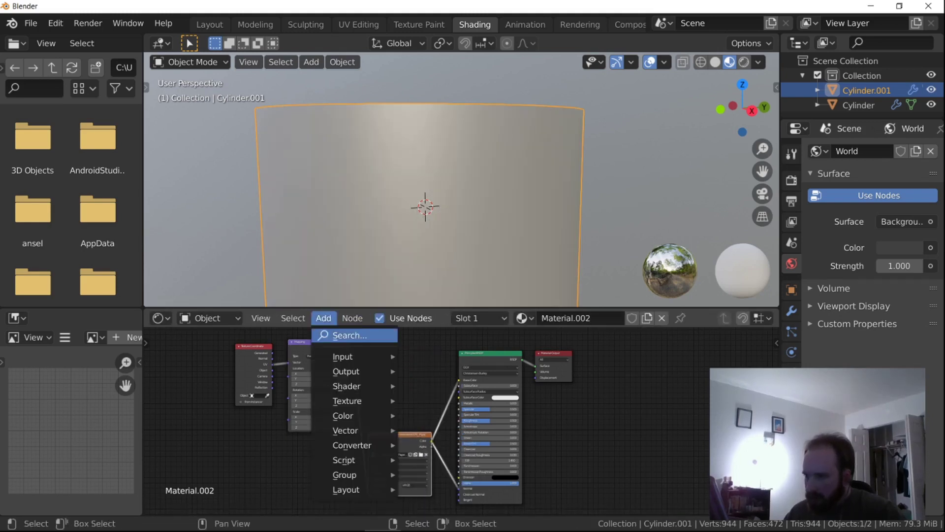
left_click(342, 333)
type("col")
key("Down")
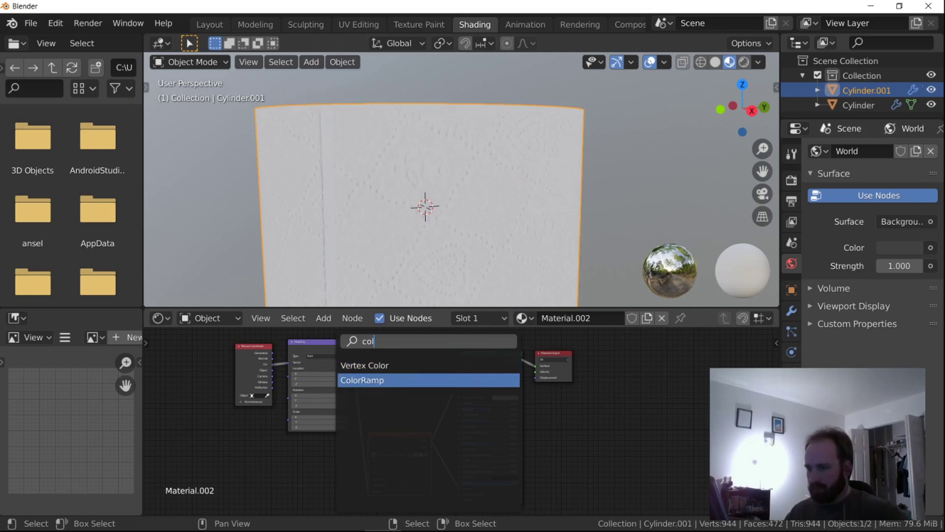
key("Return")
left_click(418, 333)
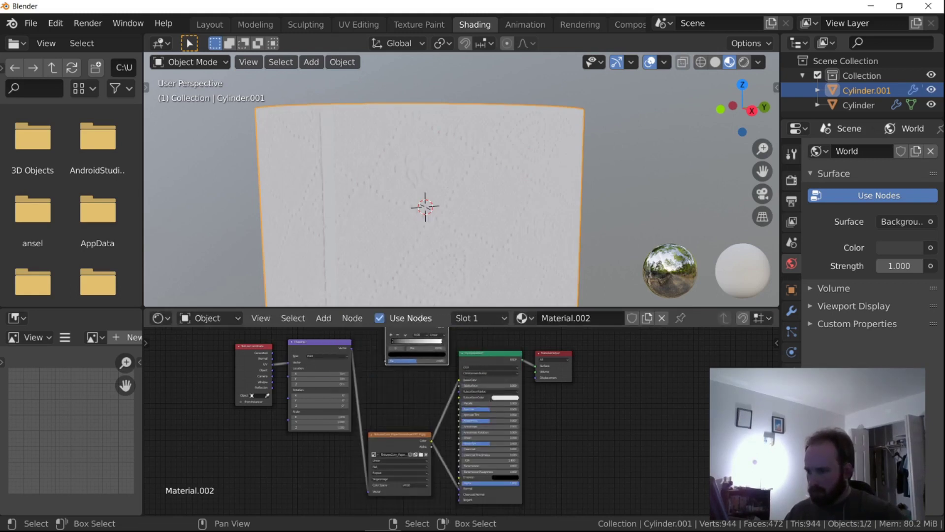
scroll(422, 344, "down", 3)
left_click_drag(423, 339, 452, 453)
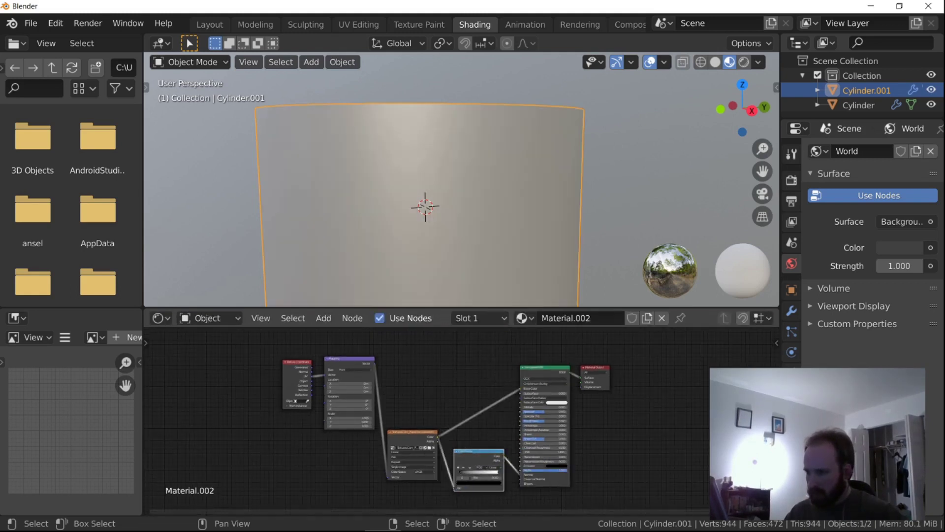
Add a Bump node between the ColorRamp and the Principled BSDF Normal, feeding the ramp's Color into Height.
scroll(459, 420, "up", 4)
left_click(324, 318)
left_click(347, 335)
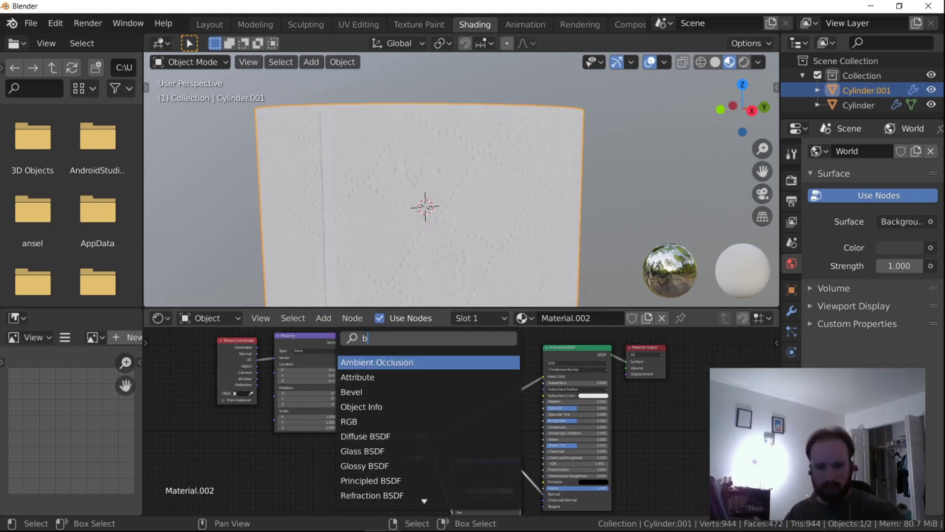
type("bum")
key("Return")
left_click(460, 363)
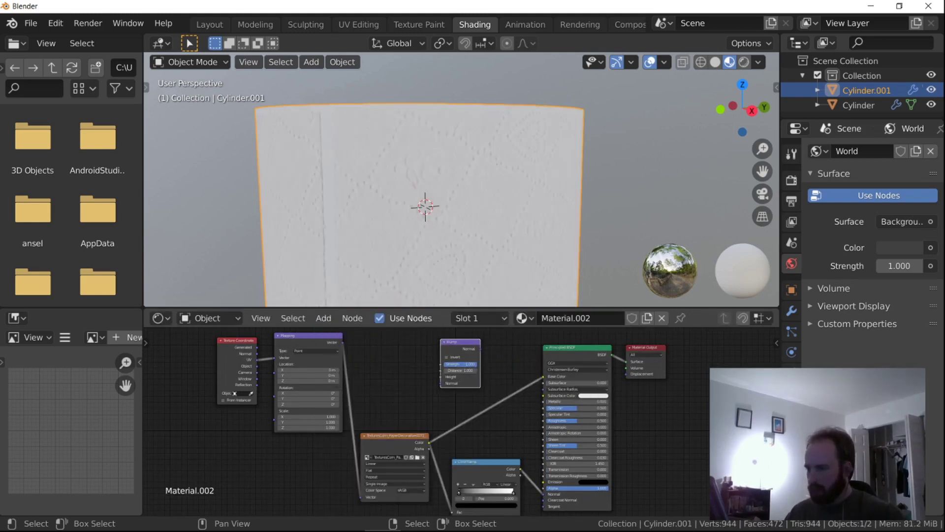
left_click_drag(463, 342, 553, 461)
scroll(552, 460, "up", 4)
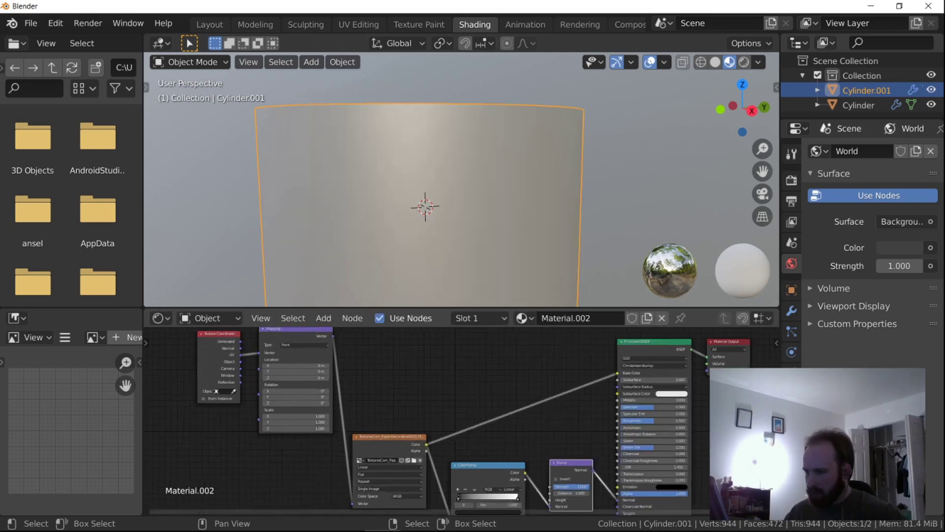
middle_click_drag(552, 461, 474, 435)
scroll(518, 472, "up", 3)
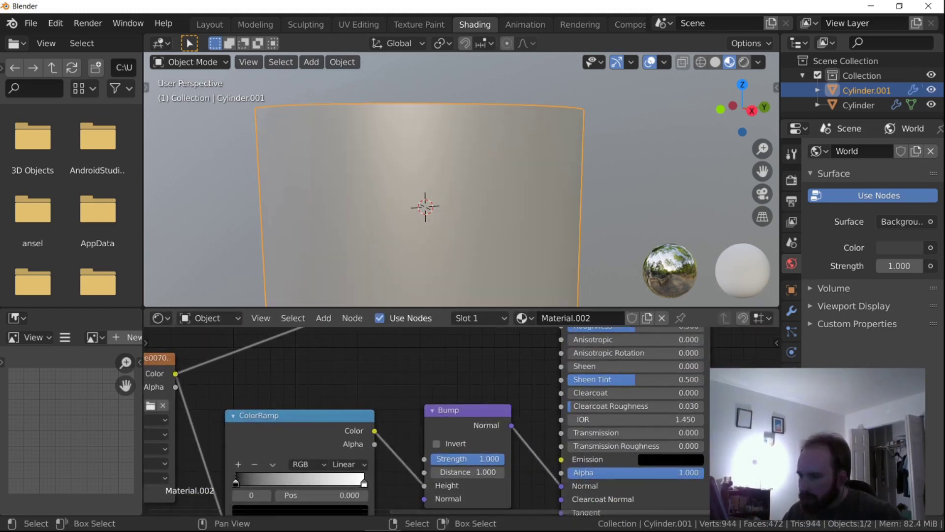
Set the Bump Strength to 0.117 and move the ColorRamp's white stop to roughly the middle of the ramp.
left_click_drag(468, 459, 398, 459)
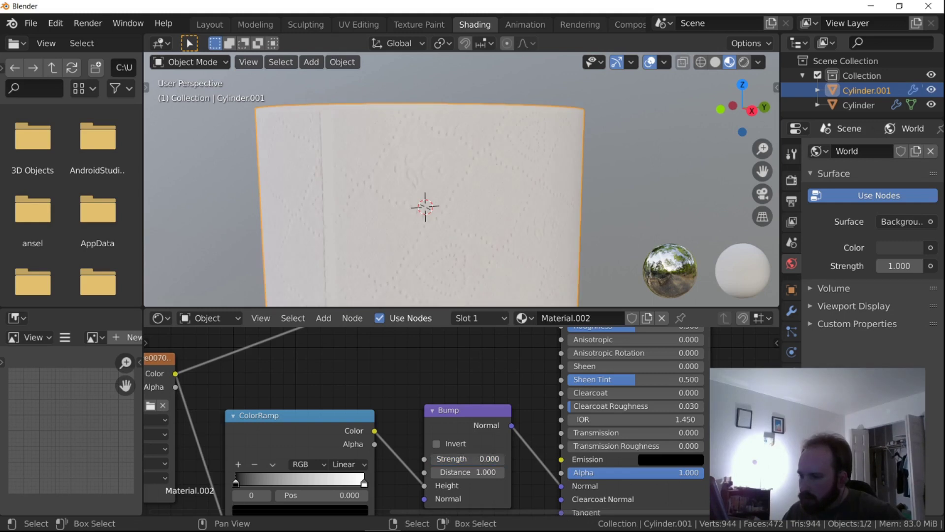
left_click_drag(463, 458, 471, 458)
scroll(457, 236, "up", 1)
middle_click_drag(457, 237, 430, 247)
left_click_drag(365, 483, 304, 482)
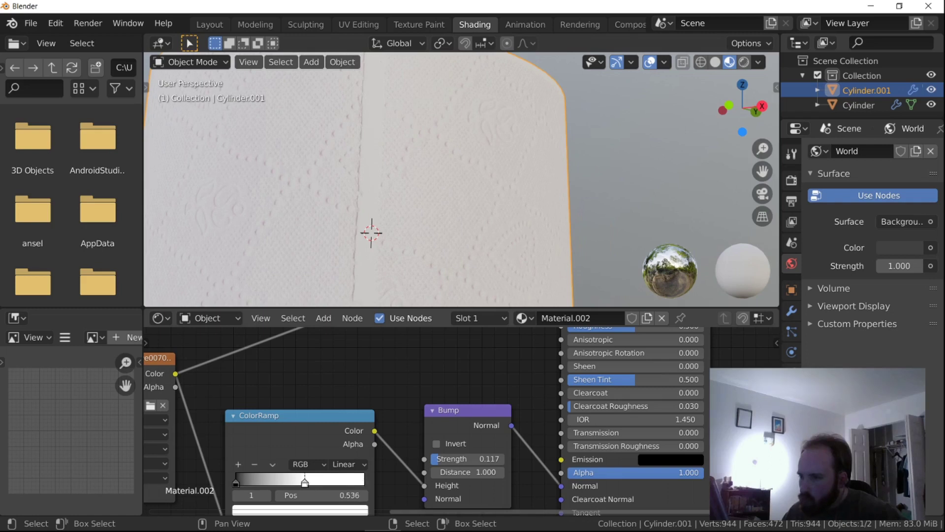
Disconnect the paper image's Color from the Principled BSDF Base Color.
scroll(374, 418, "down", 1)
middle_click_drag(374, 419, 379, 477)
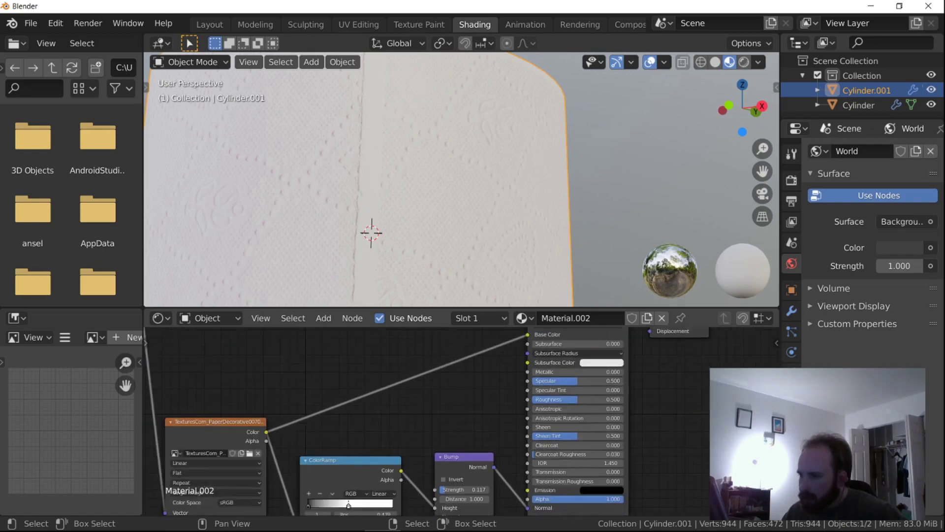
left_click_drag(527, 334, 463, 363)
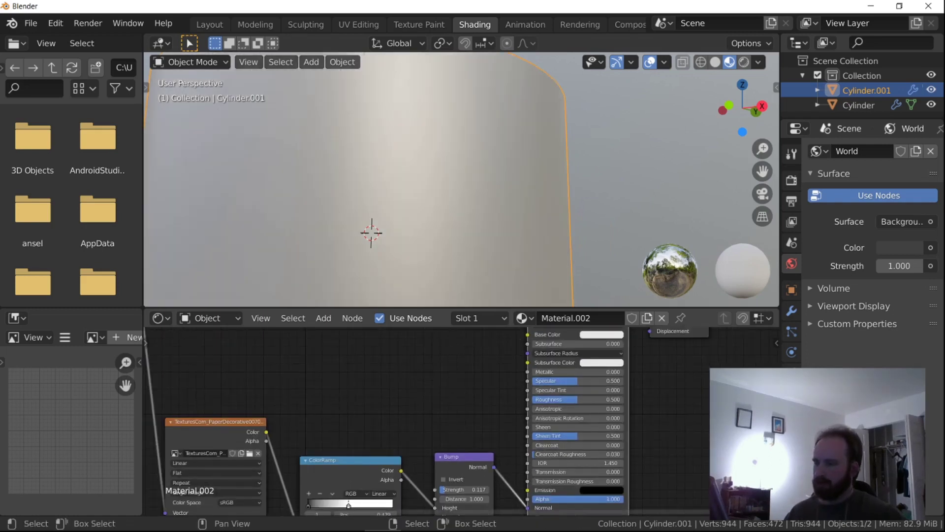
Raise the Bump Strength to 1.000 and bring the ColorRamp's black and white stops close together, with white at 0.397.
middle_click_drag(443, 411, 437, 369)
scroll(459, 423, "up", 4)
middle_click_drag(472, 478, 505, 463)
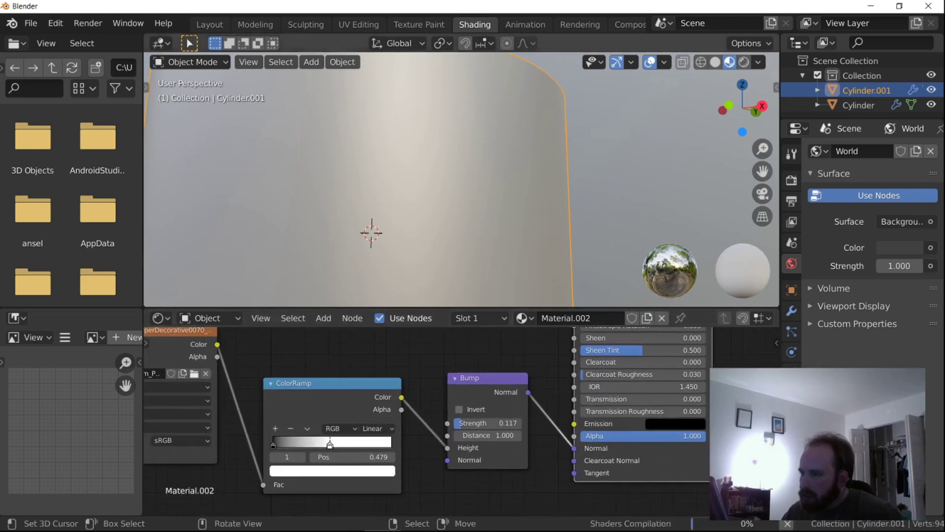
mouse_move(433, 197)
middle_mouse_down()
mouse_move(476, 197)
mouse_move(453, 241)
mouse_move(431, 187)
middle_mouse_up()
scroll(471, 197, "down", 4)
scroll(433, 189, "up", 2)
left_click_drag(274, 445, 391, 445)
mouse_move(319, 445)
left_mouse_down()
mouse_move(376, 445)
mouse_move(301, 445)
mouse_move(316, 445)
left_mouse_up()
left_click_drag(392, 445, 273, 445)
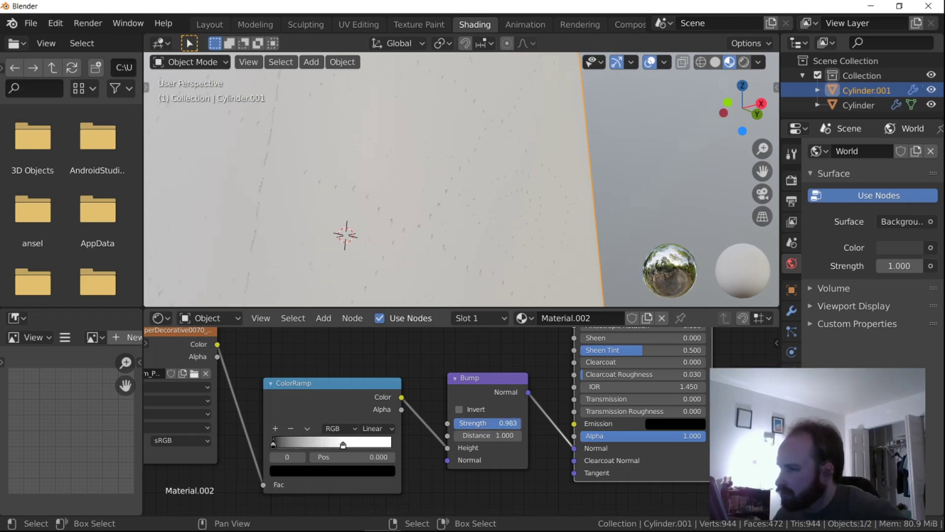
scroll(461, 180, "down", 1)
left_click_drag(273, 445, 338, 445)
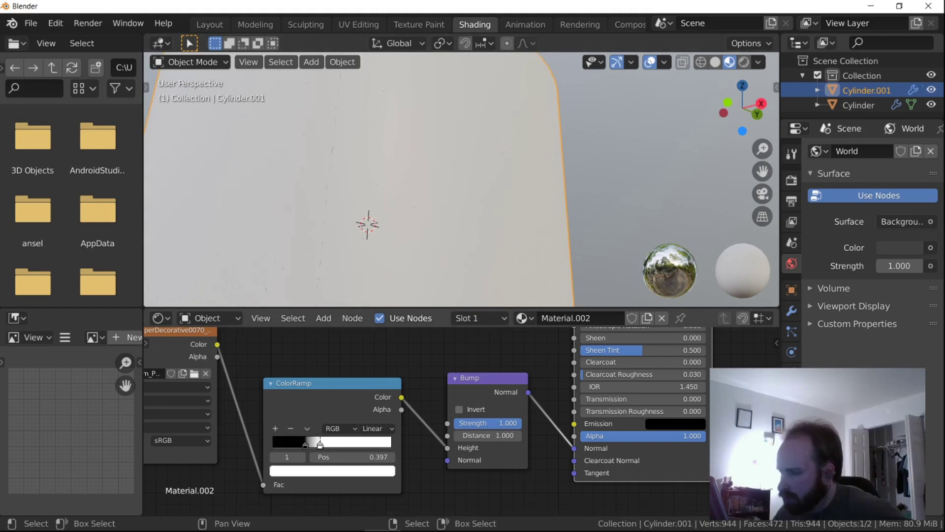
mouse_move(509, 424)
left_mouse_down()
mouse_move(487, 423)
mouse_move(521, 423)
left_mouse_up()
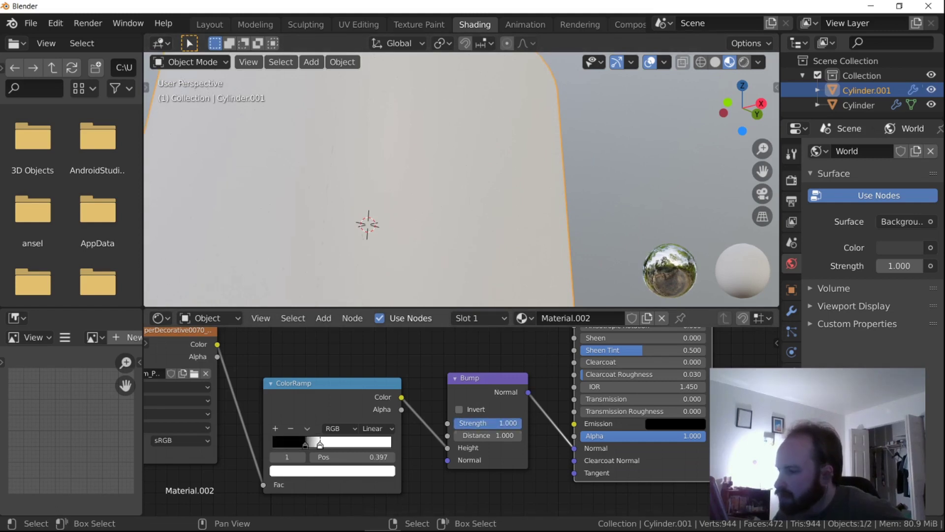
Move the ColorRamp's black stop near the dark end and its white stop to 1.000, and add a grey stop between them.
left_click_drag(305, 445, 285, 445)
left_click(320, 445)
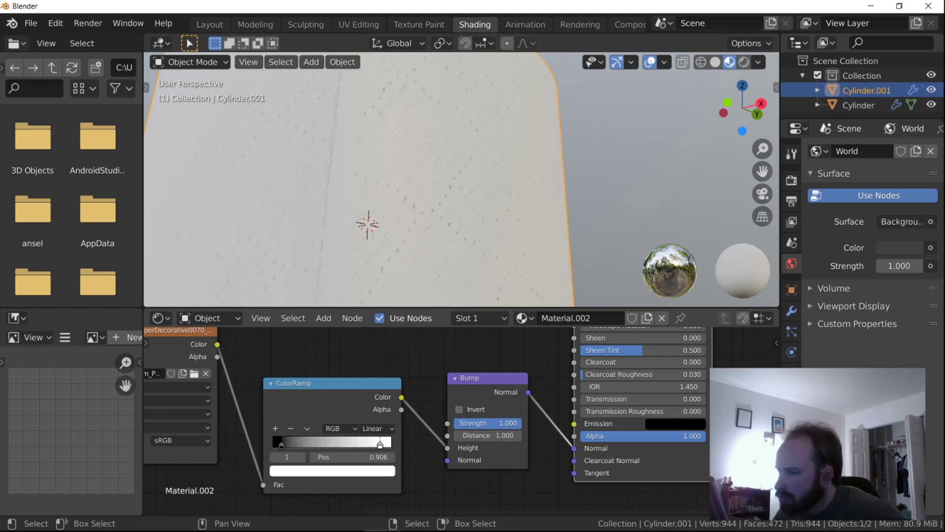
left_click_drag(321, 445, 392, 444)
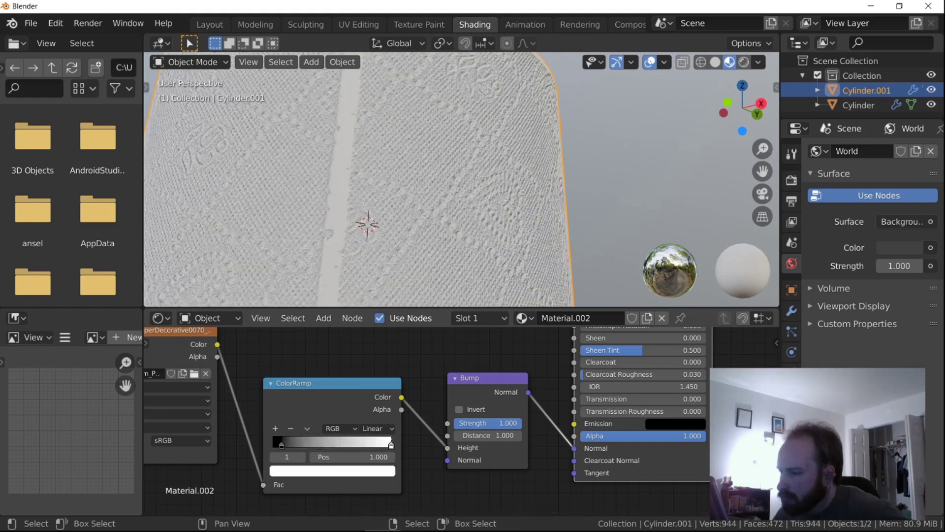
left_click(275, 428)
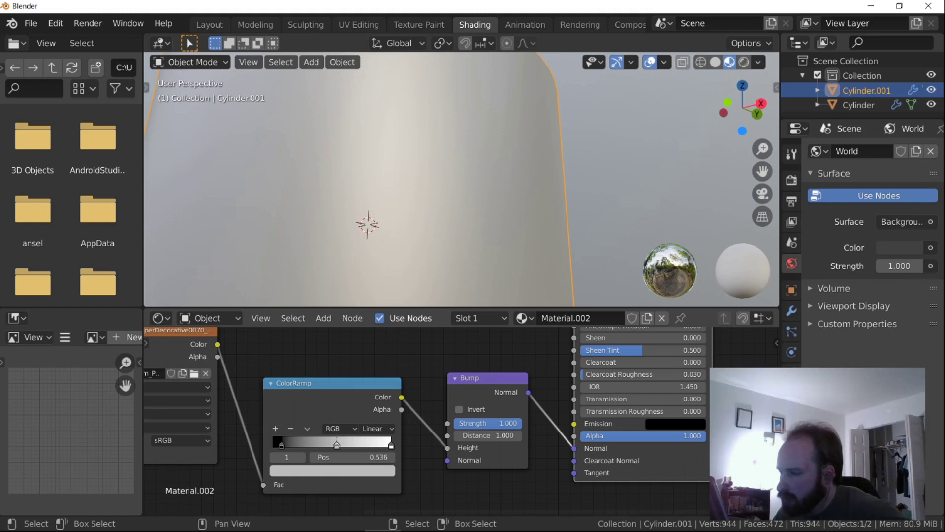
Set the ColorRamp's black stop to about 0.29, grey to 0.733 and white to 0.900, with Bump Strength at 0.289.
left_click_drag(337, 444, 370, 444)
mouse_move(282, 444)
left_mouse_down()
mouse_move(318, 444)
mouse_move(291, 445)
left_mouse_up()
left_click_drag(512, 423, 463, 423)
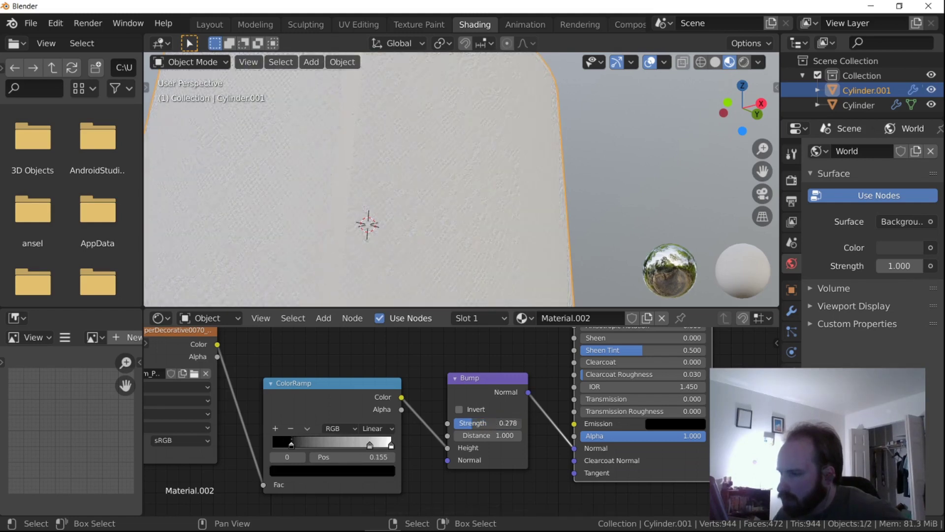
left_click_drag(292, 444, 303, 444)
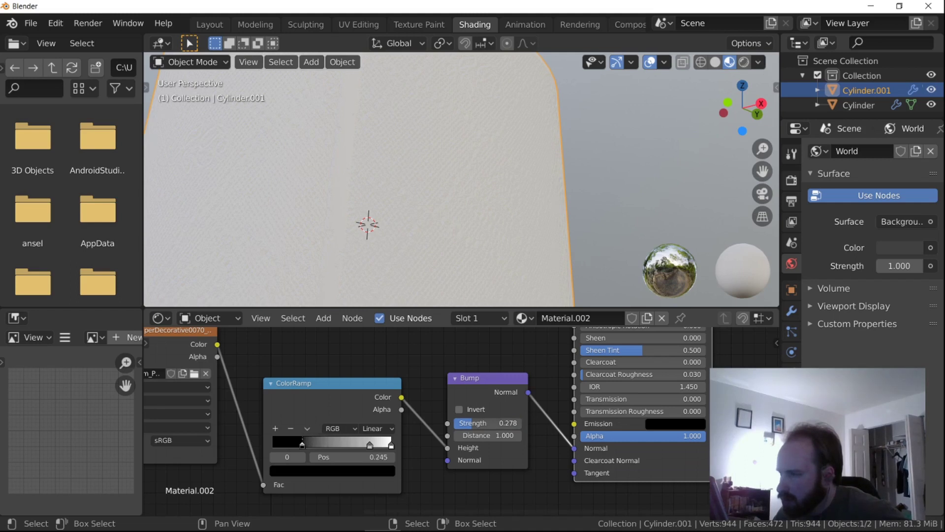
mouse_move(370, 445)
left_mouse_down()
mouse_move(336, 444)
mouse_move(372, 444)
left_mouse_up()
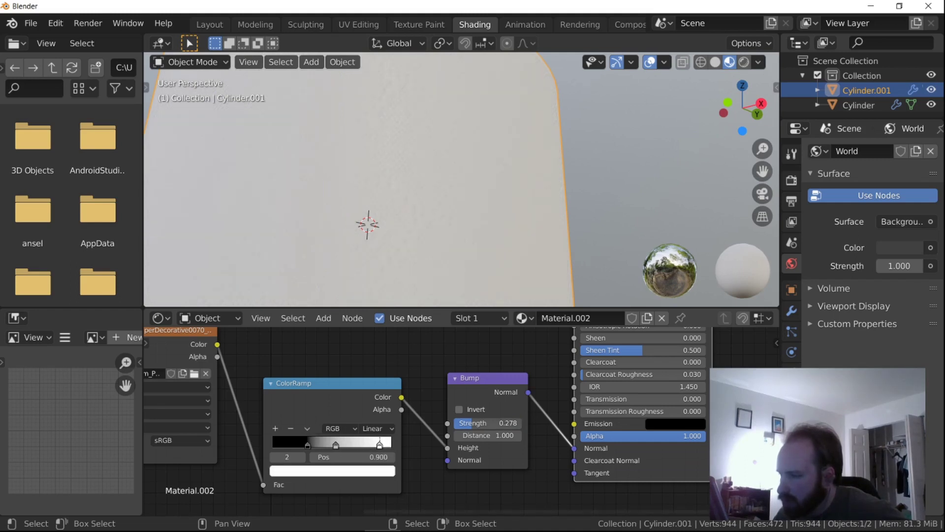
left_click_drag(336, 444, 359, 445)
left_click_drag(472, 423, 474, 423)
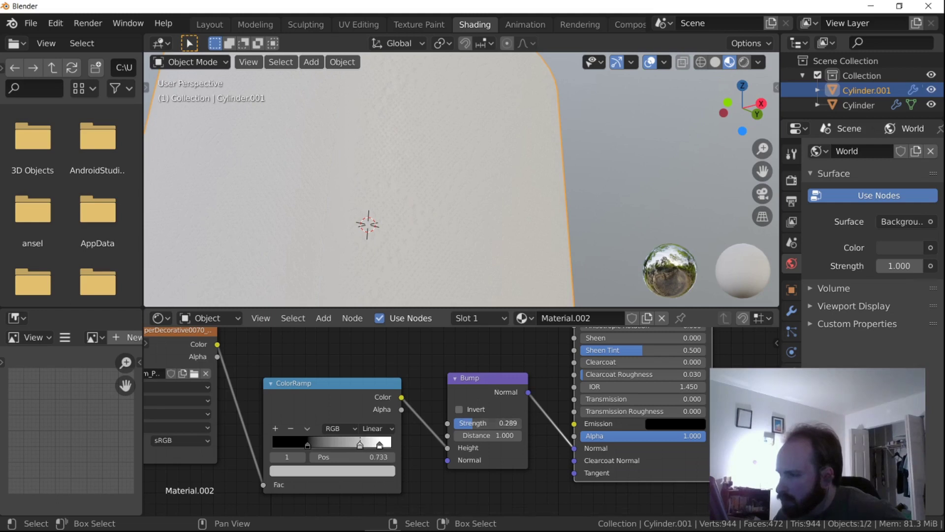
Reconnect the paper image's Color output to the Principled BSDF Base Color.
scroll(443, 197, "down", 4)
middle_click_drag(443, 197, 367, 214)
scroll(394, 211, "up", 2)
scroll(462, 420, "down", 7)
scroll(462, 418, "down", 7)
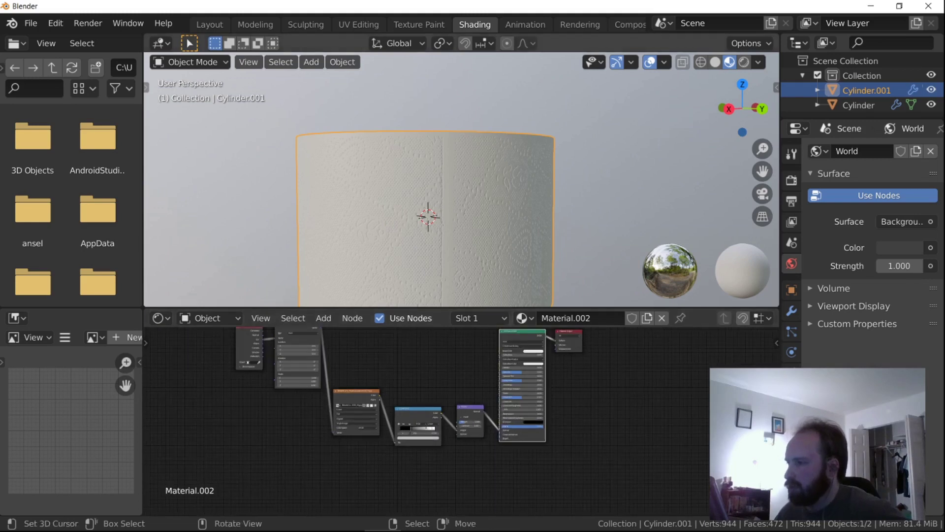
middle_click_drag(443, 216, 415, 207)
middle_click_drag(418, 367, 419, 467)
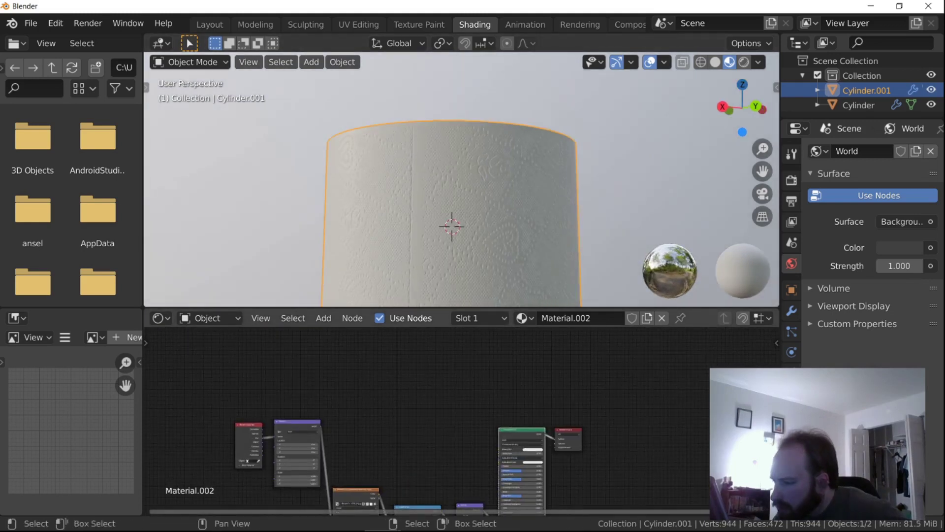
left_click_drag(379, 492, 500, 449)
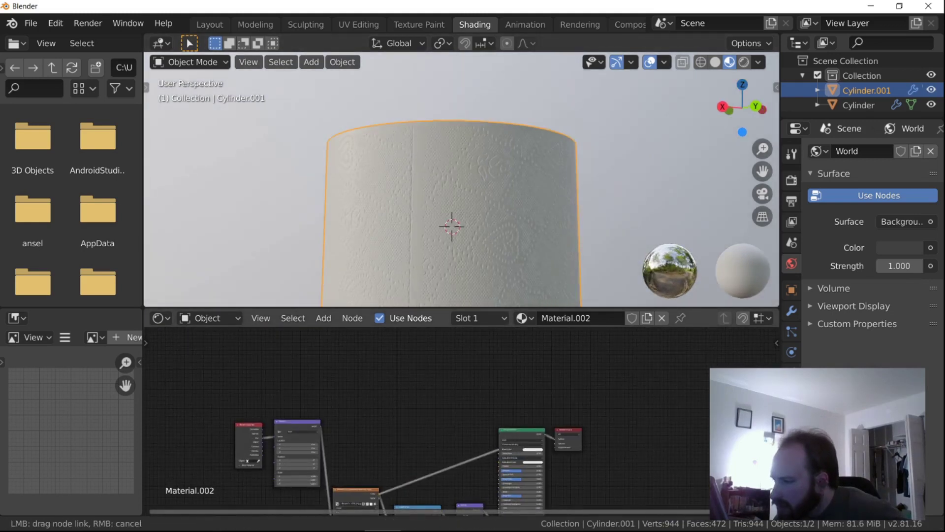
Examine the textured paper roll from several angles and distances.
middle_click_drag(458, 202, 473, 233)
scroll(468, 221, "down", 3)
scroll(467, 221, "up", 2)
middle_click_drag(467, 202, 384, 167)
scroll(443, 221, "up", 2)
scroll(443, 222, "down", 2)
middle_click_drag(389, 173, 472, 180)
middle_click_drag(418, 211, 473, 173, "shift")
scroll(462, 182, "down", 3)
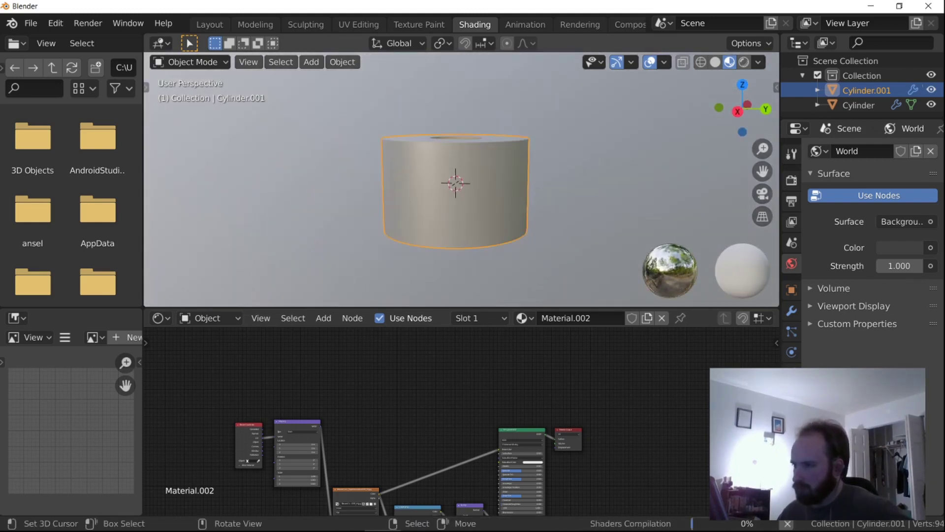
Find the Tri-Lighting Creator operator and use it to add three lamps and a camera around the roll.
key("space")
left_click(485, 119)
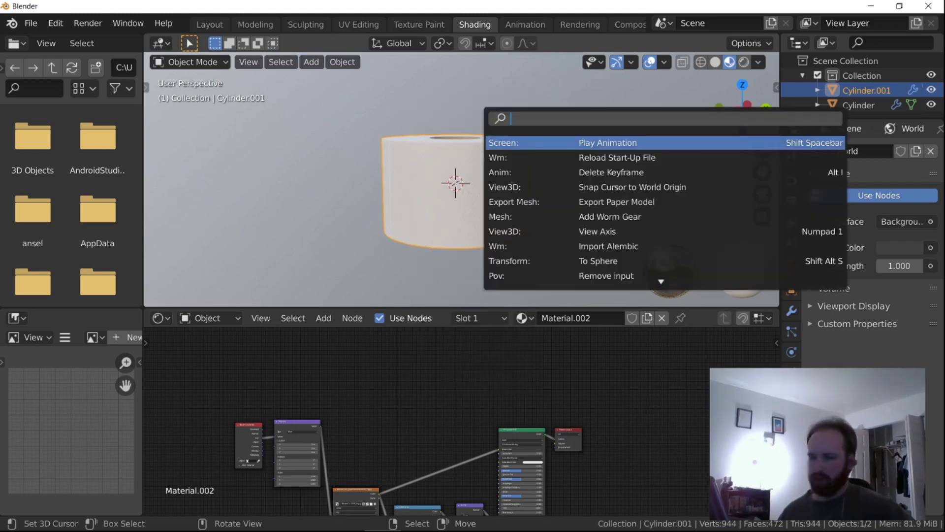
type("tri")
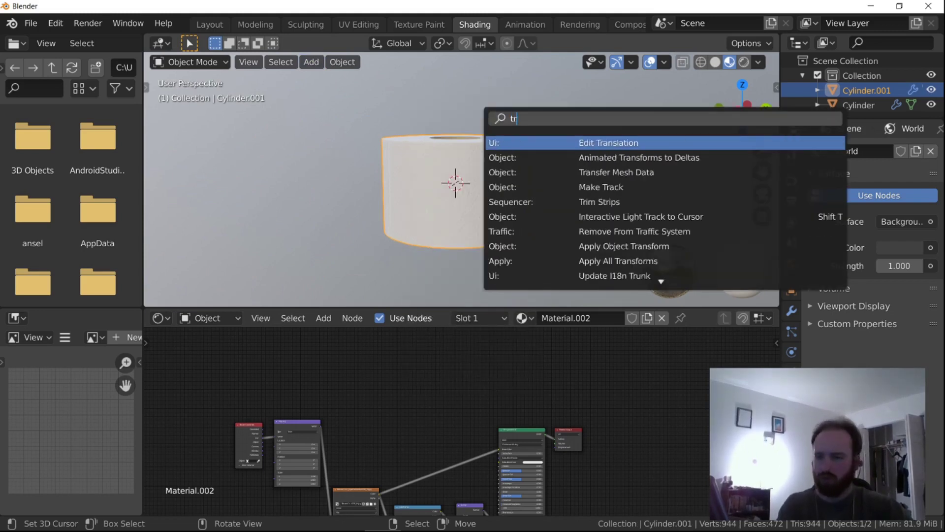
key("Down")
key("Down")
key("Up")
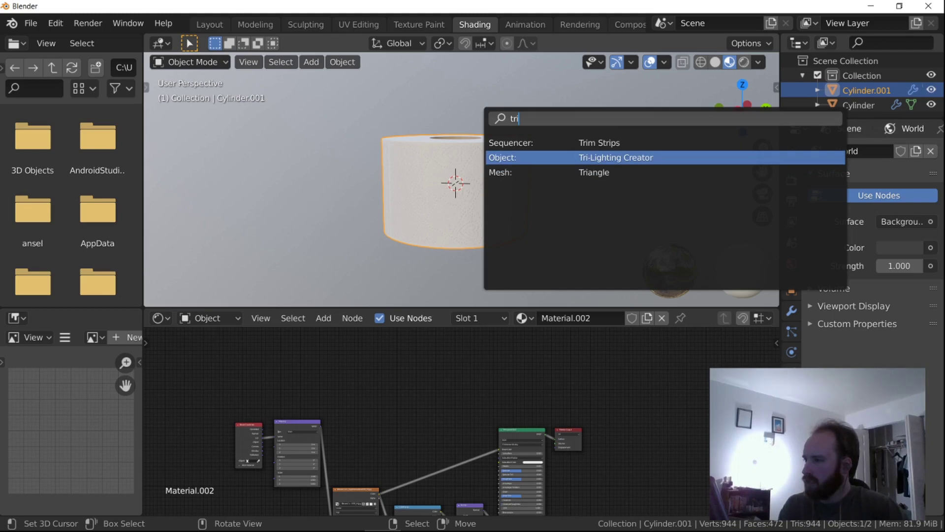
key("Down")
key("Up")
key("Return")
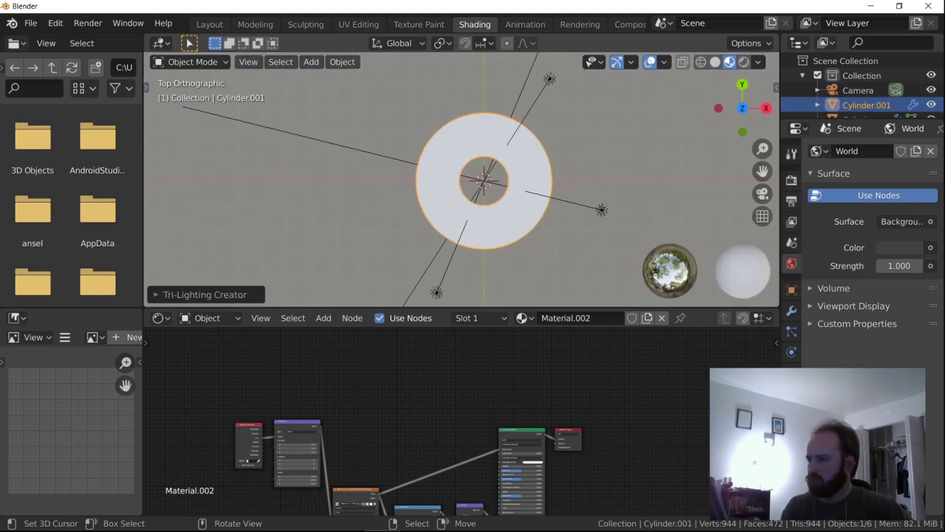
Switch the viewport to rendered shading and check the roll under the lamps.
middle_click_drag(394, 221, 376, 121)
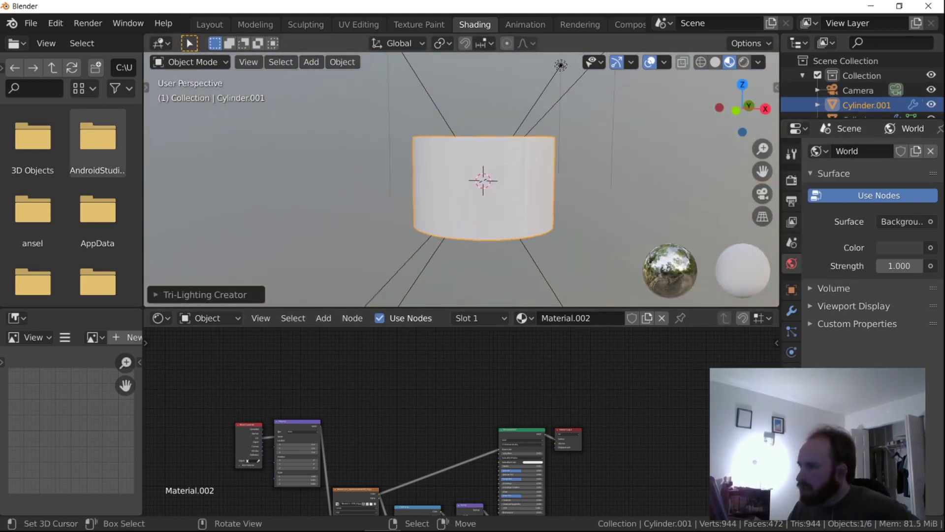
left_click(744, 62)
scroll(541, 158, "up", 2)
mouse_move(541, 158)
middle_mouse_down()
mouse_move(480, 219)
mouse_move(447, 203)
middle_mouse_up()
middle_click_drag(492, 226, 467, 195)
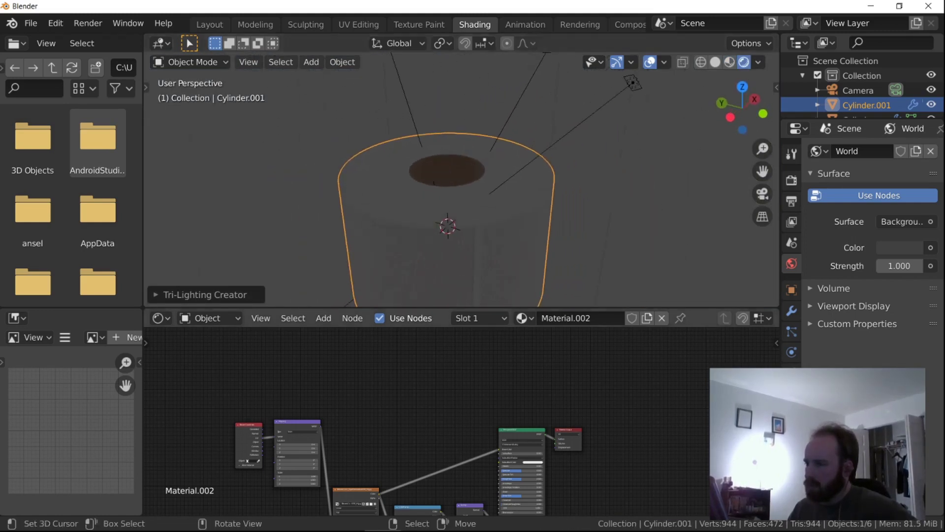
Try a power of 94.9 W on the TriLamp-Back area light and reduce it to a low value again.
scroll(467, 196, "down", 3)
right_click(522, 87)
right_click(534, 139)
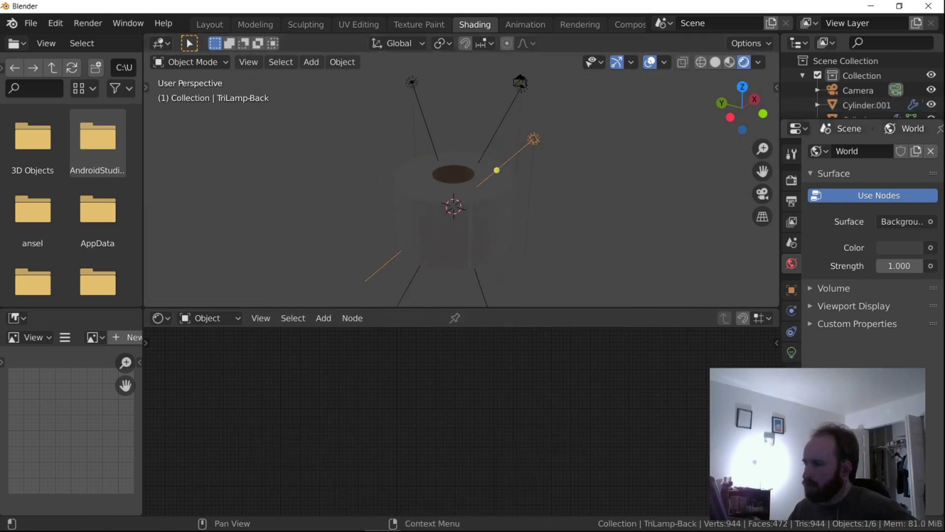
left_click(791, 352)
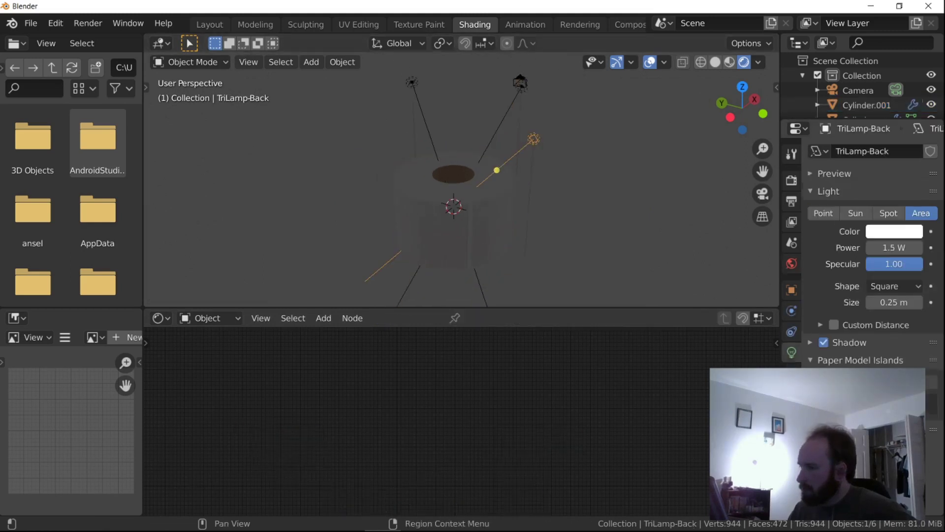
left_click_drag(894, 247, 935, 248)
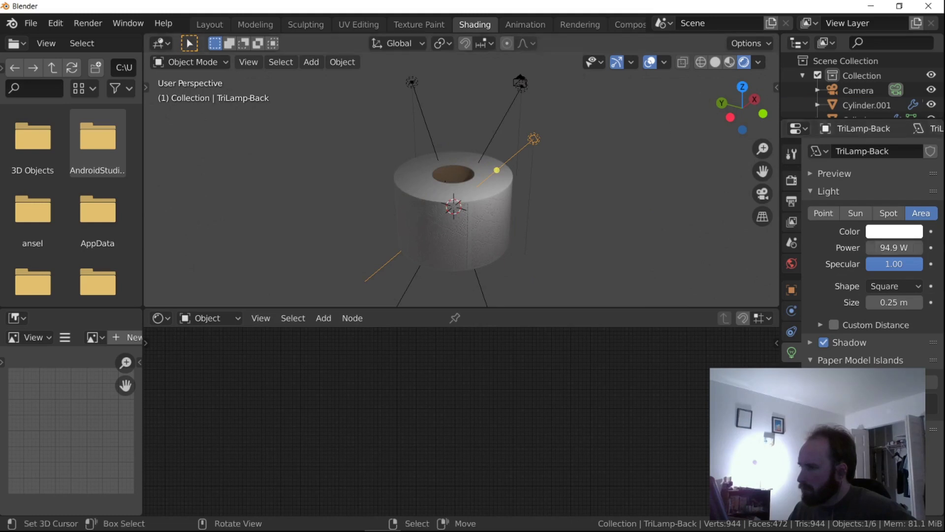
left_click(894, 247)
type("1")
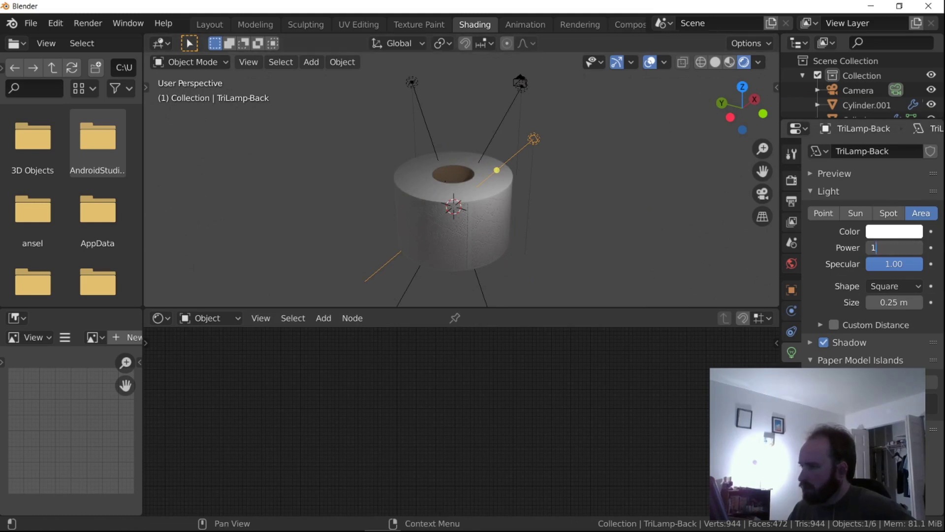
key("Return")
Change the render engine to Cycles.
left_click(791, 181)
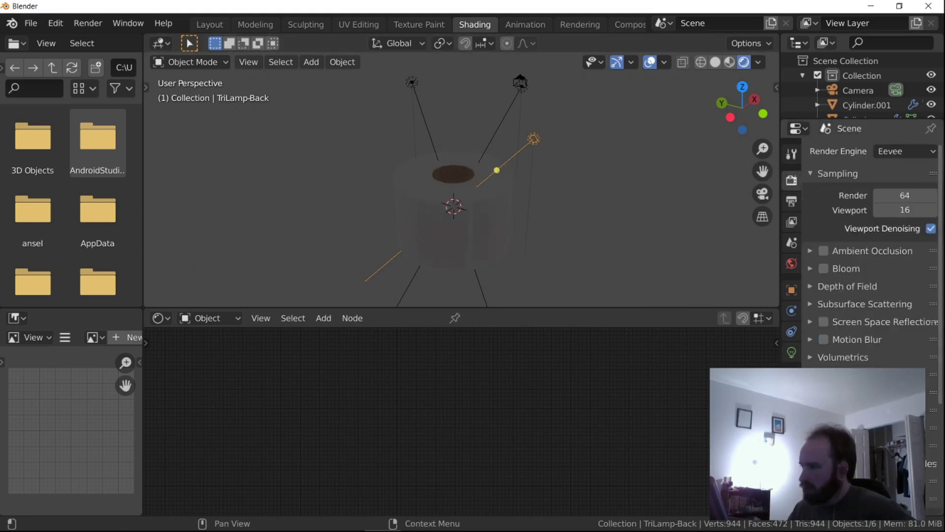
left_click(905, 151)
left_click(836, 200)
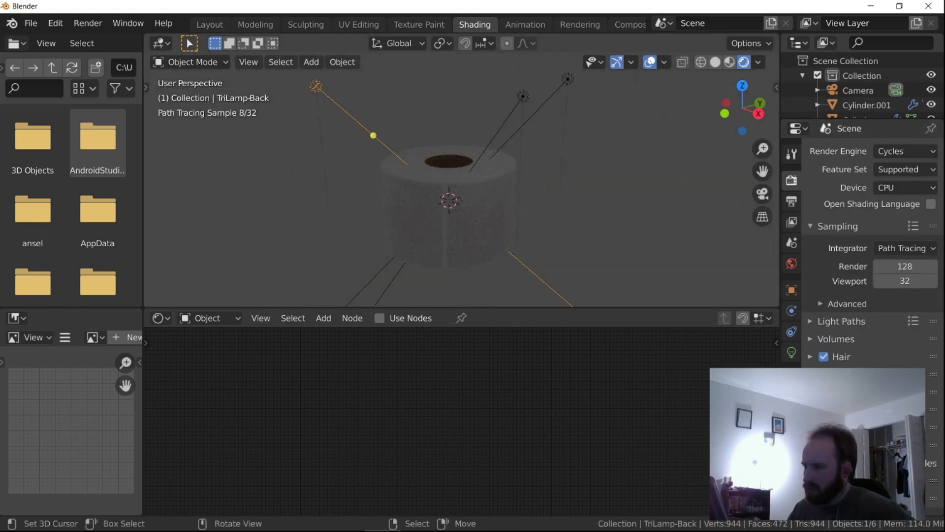
Raise the TriLamp-Key area light's power to 50.3 W and increase it further.
right_click(522, 96)
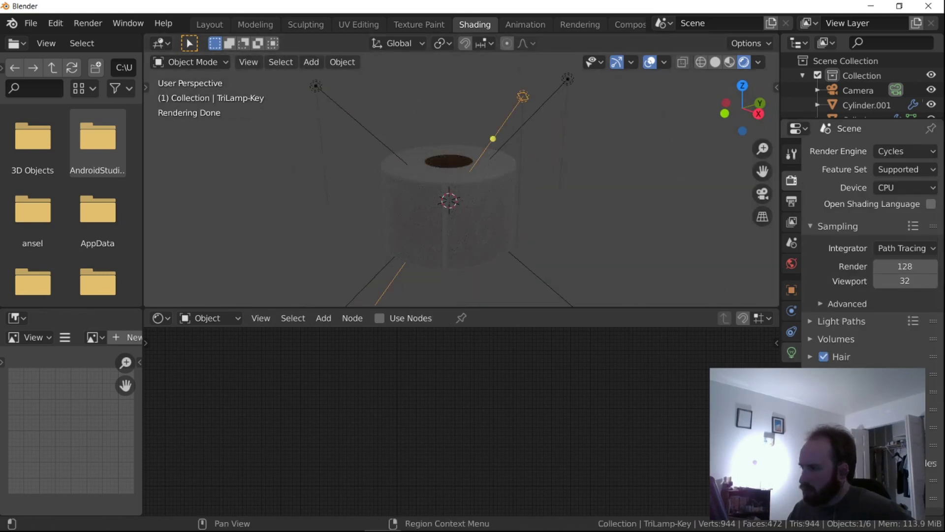
left_click(791, 352)
left_click_drag(904, 247, 932, 247)
middle_click_drag(610, 197, 575, 199)
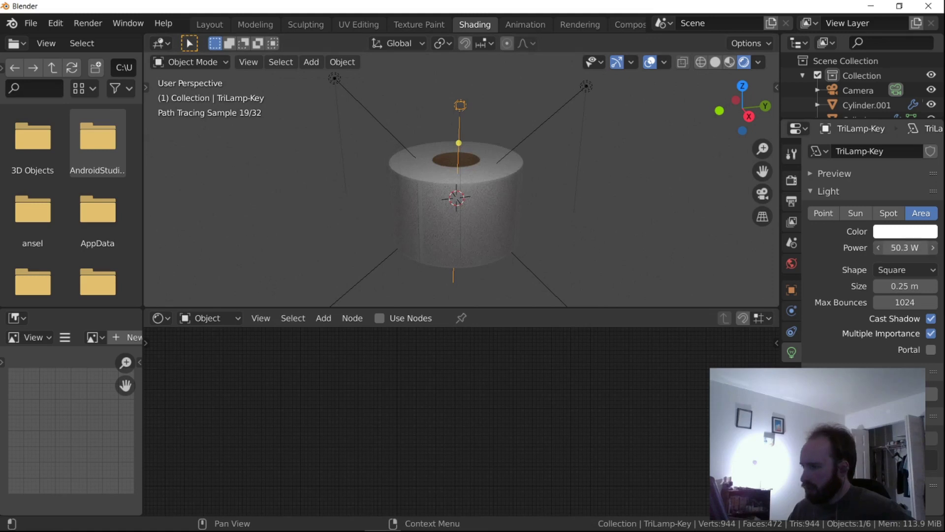
left_click_drag(904, 247, 933, 248)
Set the TriLamp-Fill area light's power to 96.1 W.
left_click(585, 87)
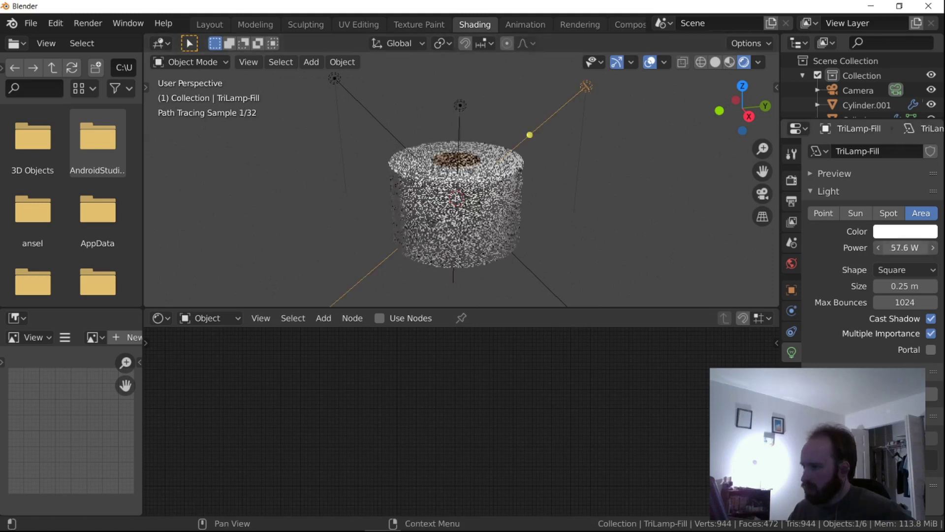
left_click_drag(904, 248, 925, 248)
mouse_move(640, 207)
middle_mouse_down()
mouse_move(423, 197)
mouse_move(487, 196)
middle_mouse_up()
right_click(489, 47)
mouse_move(488, 66)
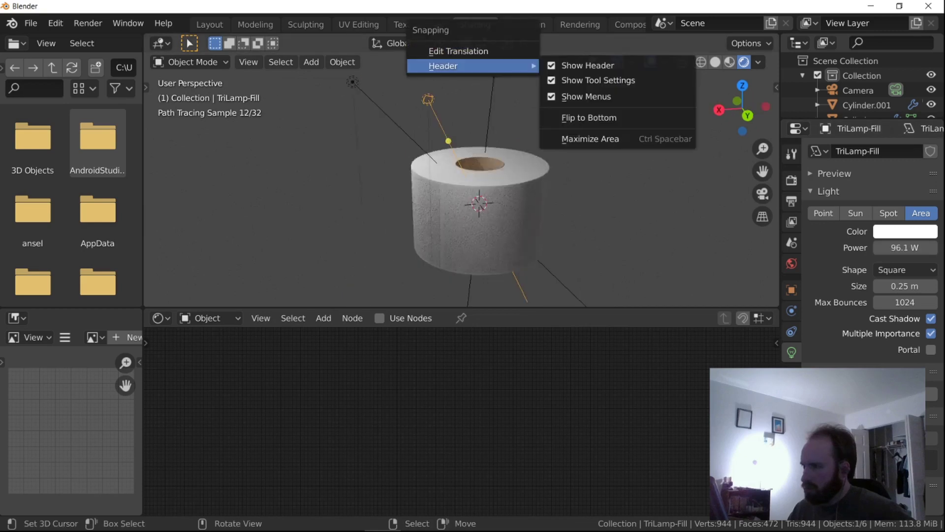
right_click(517, 106)
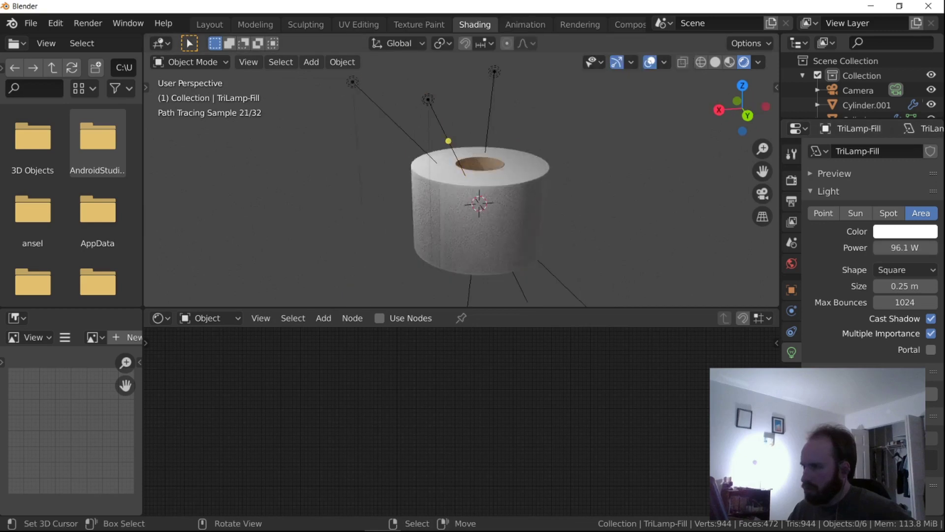
Raise the TriLamp-Back area light's power to about 28.1 W and open the World background color for editing.
right_click(494, 72)
left_click_drag(905, 248, 919, 247)
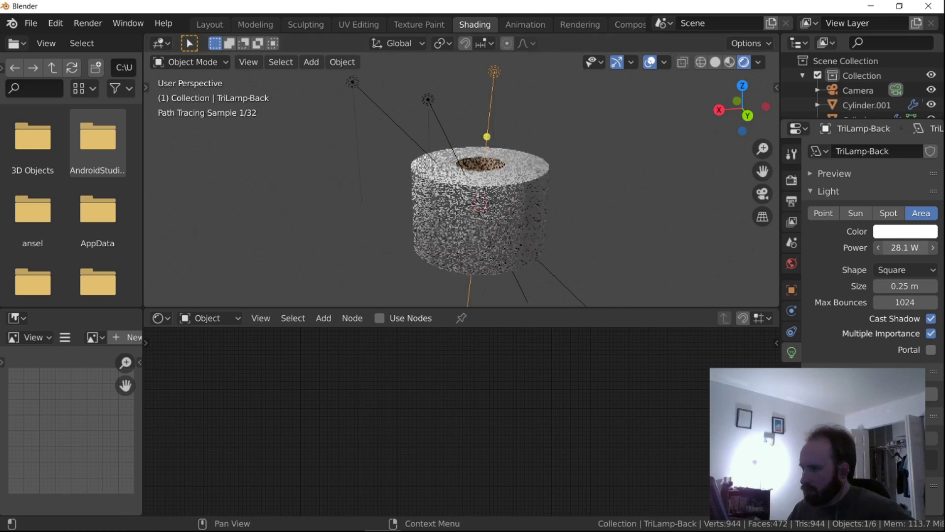
left_click(791, 263)
left_click(902, 240)
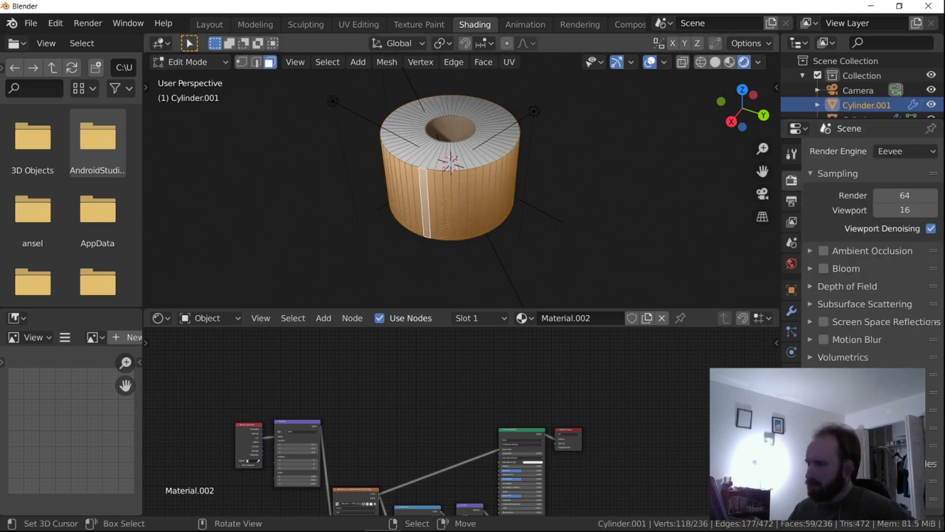
Select the rings of faces on both the bottom and top ends of the paper roll.
right_click(492, 196, "alt")
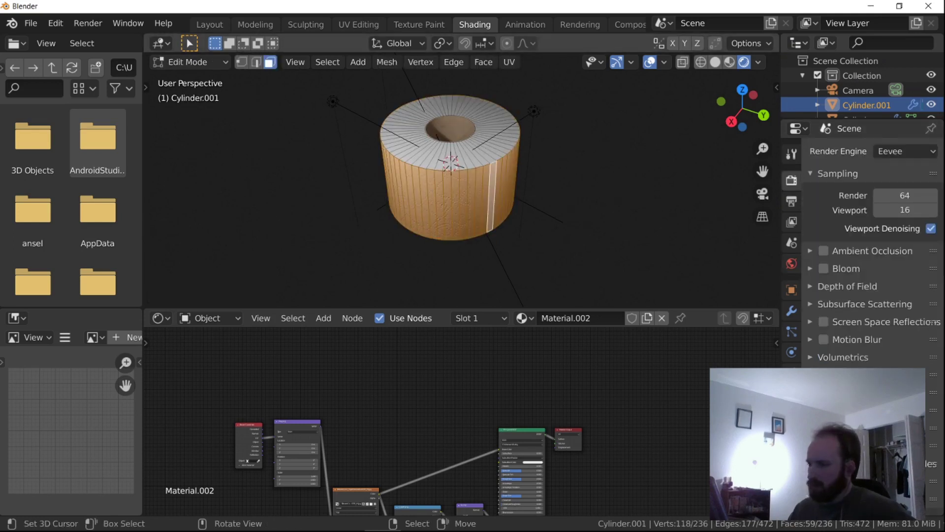
right_click(471, 154, "alt")
middle_click_drag(471, 154, 470, 84)
right_click(467, 201, "alt")
middle_click_drag(466, 201, 471, 269)
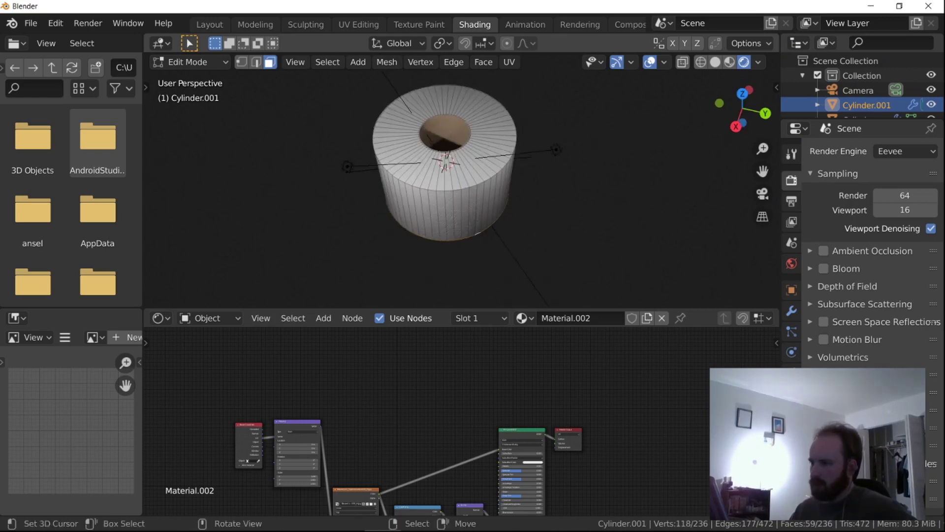
right_click(470, 162, "alt+shift")
UV-map the selected end faces with Project From View in the top orthographic view.
key("KP_7")
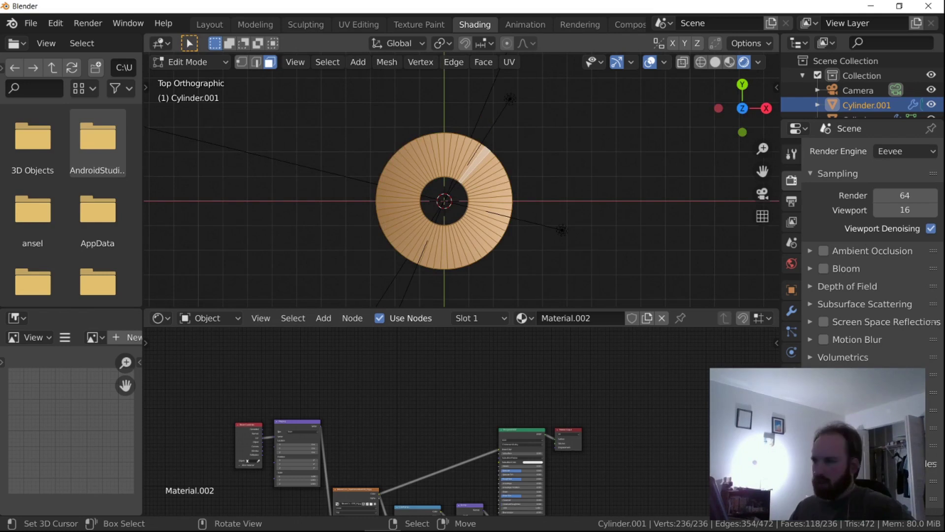
key("u")
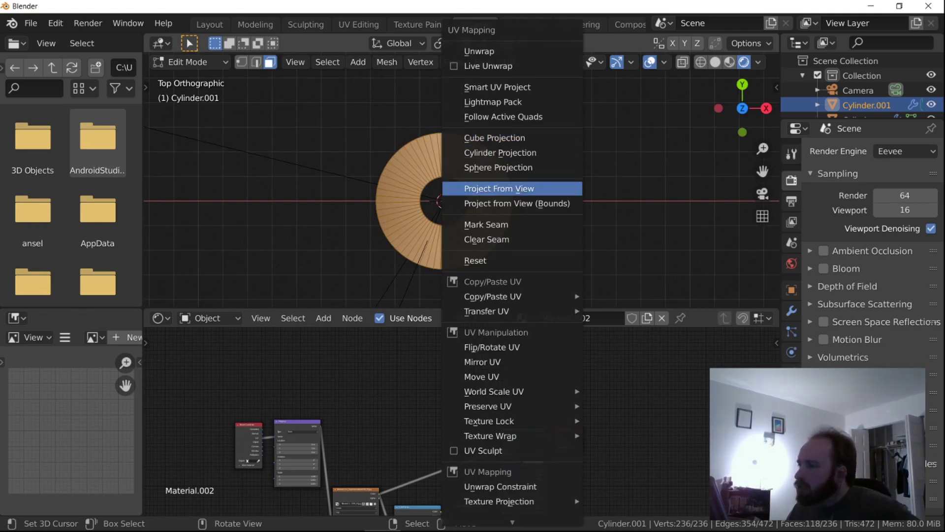
left_click(500, 188)
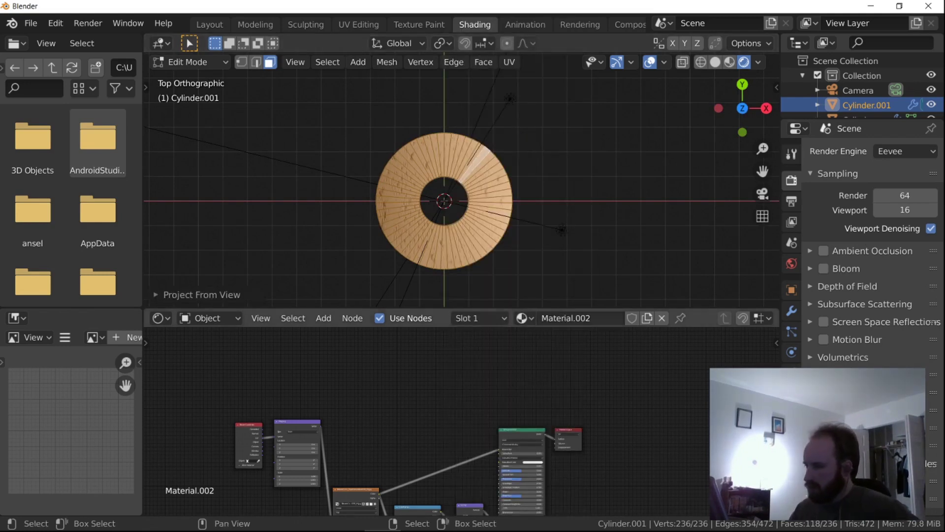
Add a second material slot to the paper roll and create a new material in it.
left_click(791, 414)
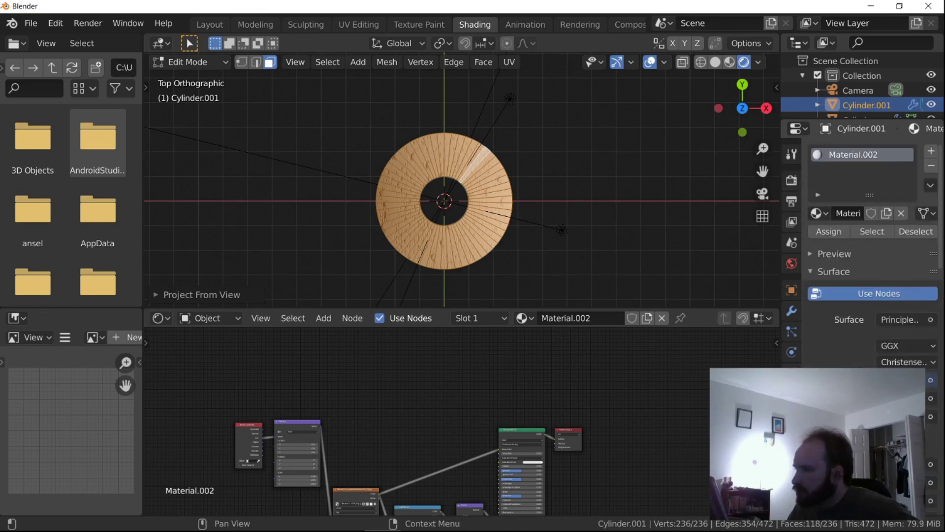
left_click(931, 166)
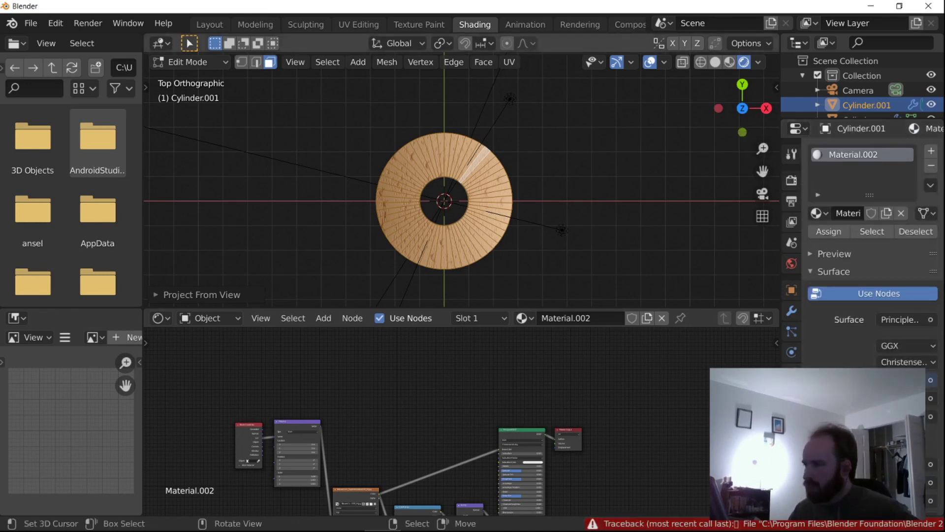
left_click(931, 151)
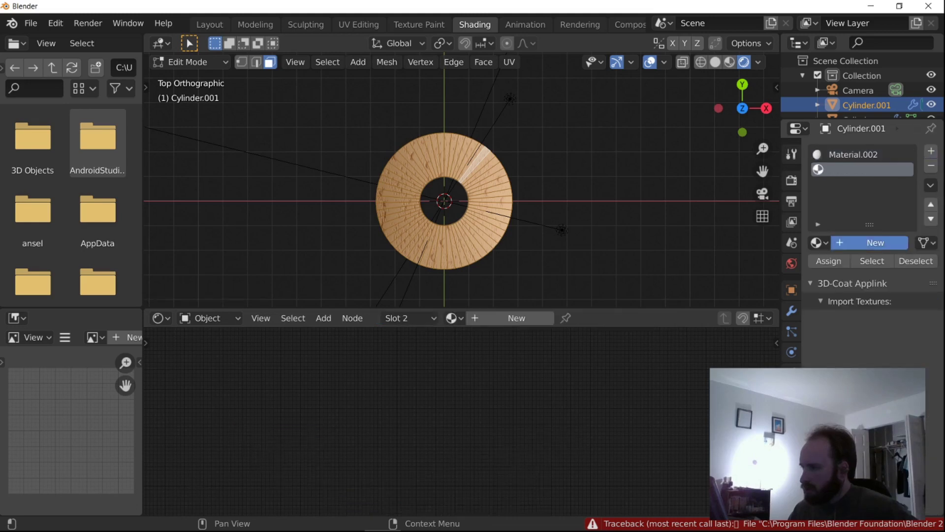
left_click(875, 242)
scroll(360, 477, "up", 5)
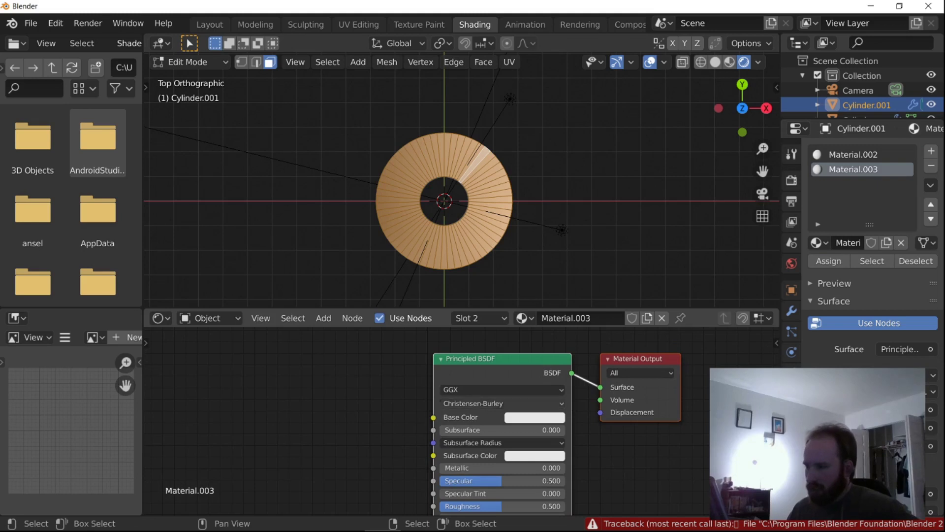
key("ctrl+t")
key("g")
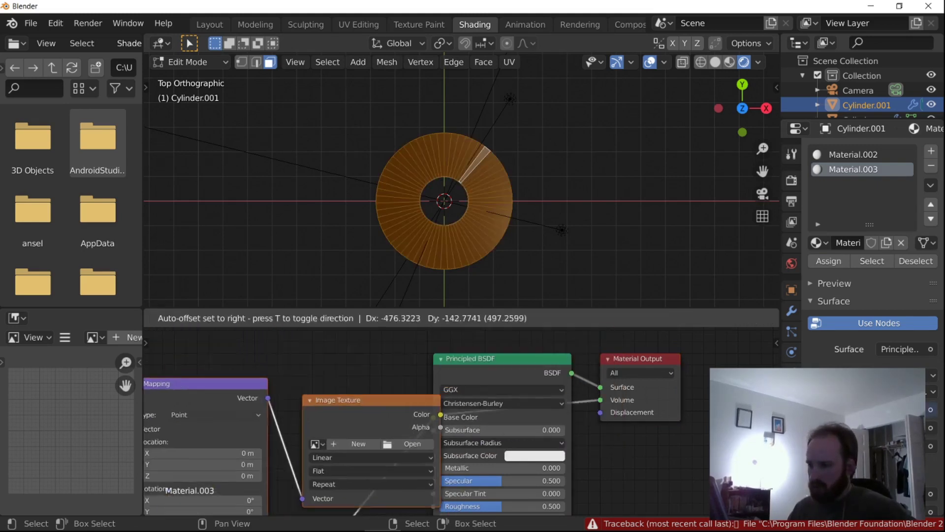
left_click(236, 435)
scroll(237, 436, "down", 7)
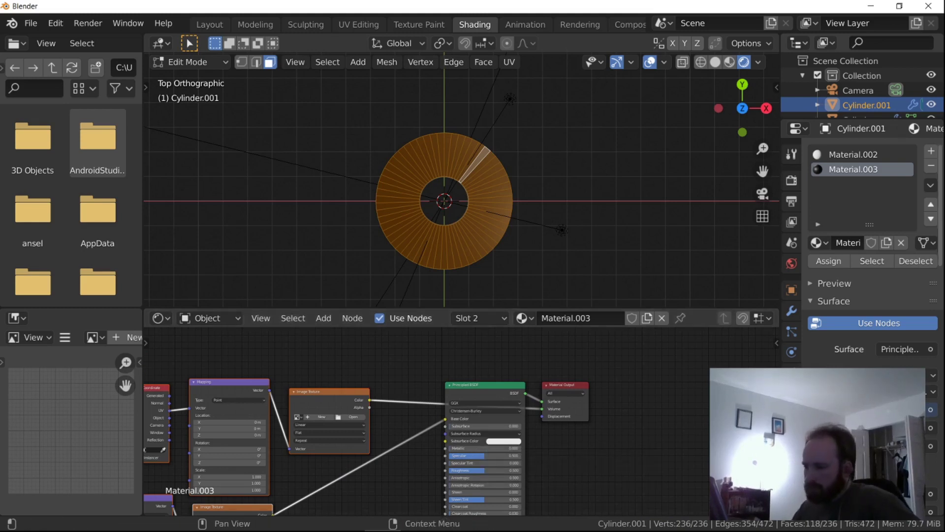
key("ctrl+z")
key("ctrl+z")
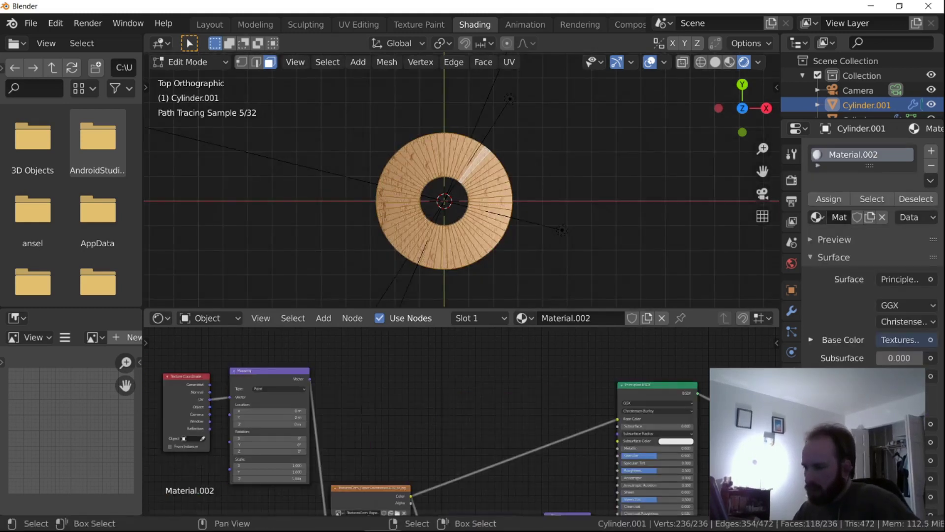
middle_click_drag(473, 443, 392, 373)
key("ctrl+z")
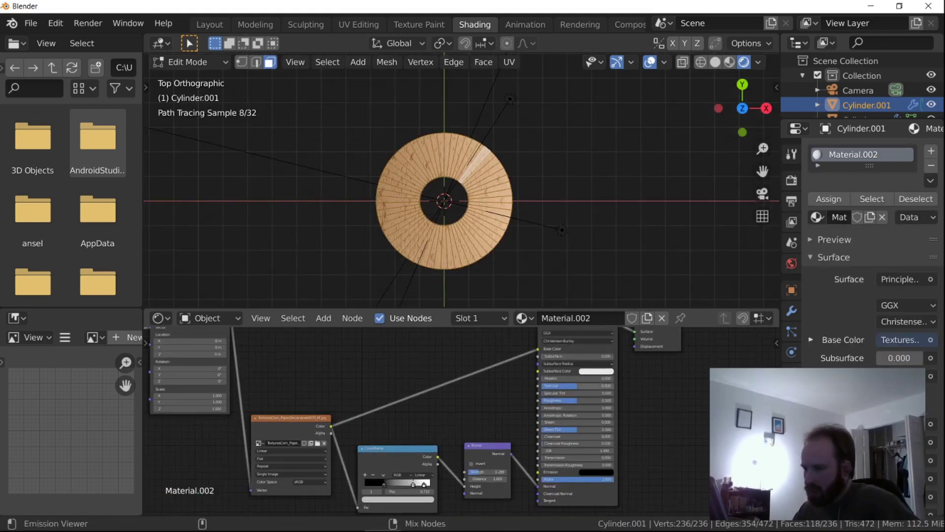
key("ctrl+shift+z")
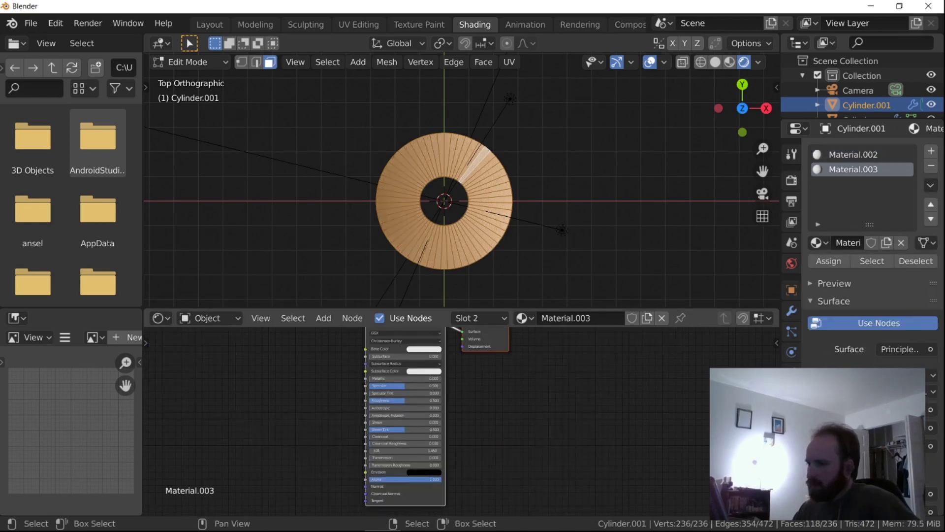
middle_click_drag(463, 394, 531, 441)
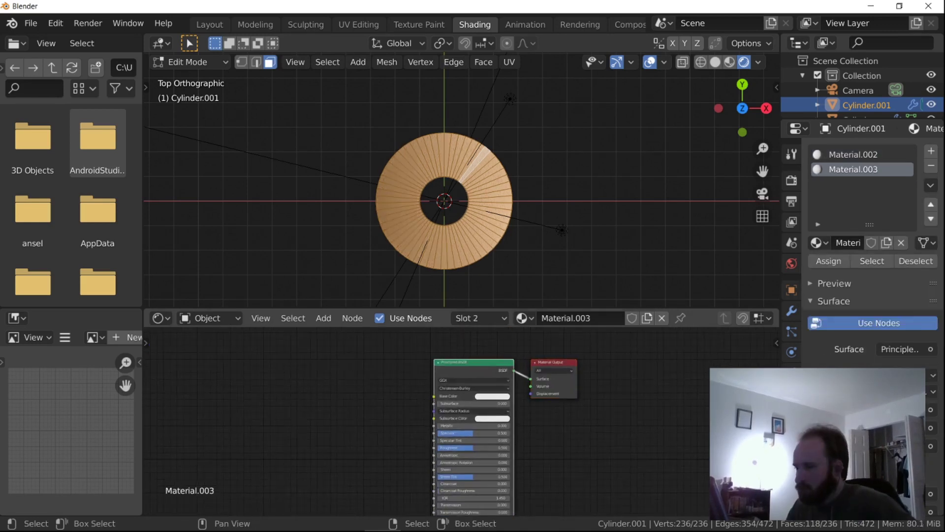
Add a texture node setup to Material.003's Principled BSDF and delete its Image Texture node, keeping Texture Coordinate and Mapping.
key("ctrl+t")
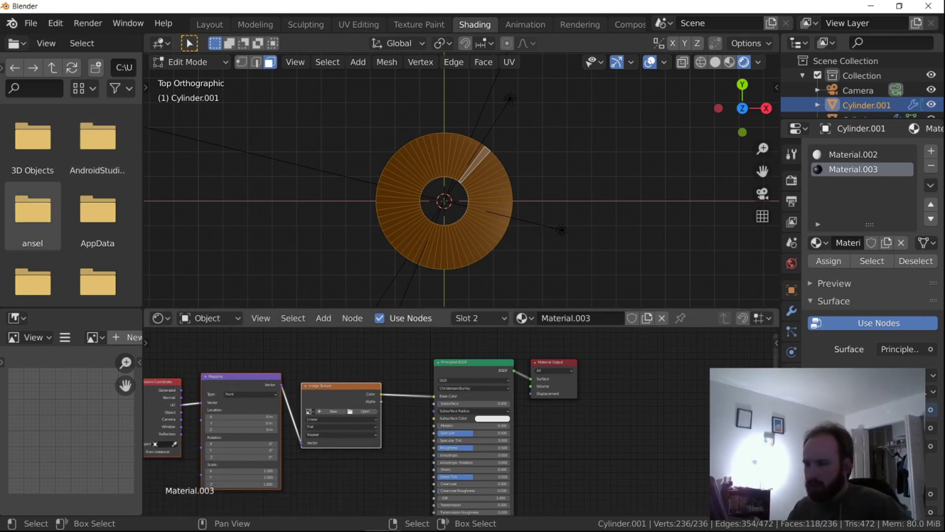
left_click(341, 387)
key("x")
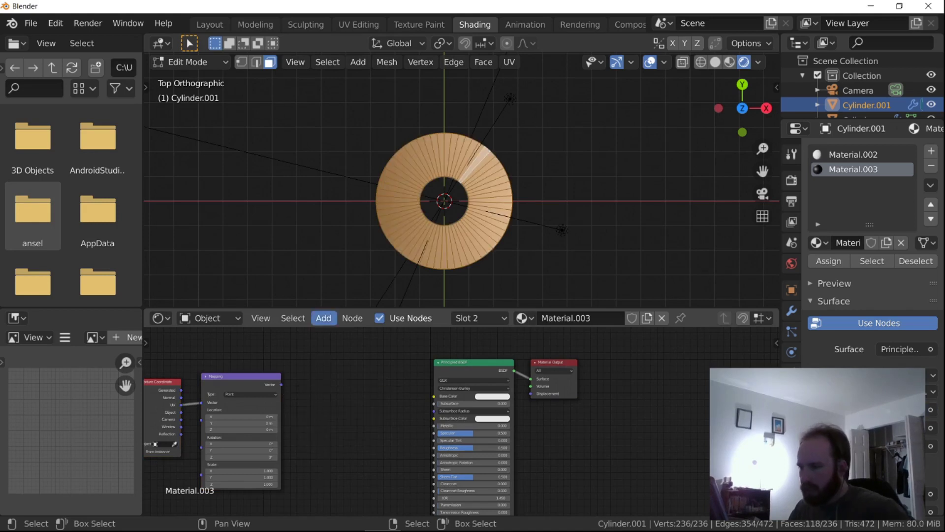
Add a Wave Texture node, linking its Color to Base Color and the Mapping node's Vector output to its Vector input.
left_click(323, 319)
left_click(329, 333)
type("wave")
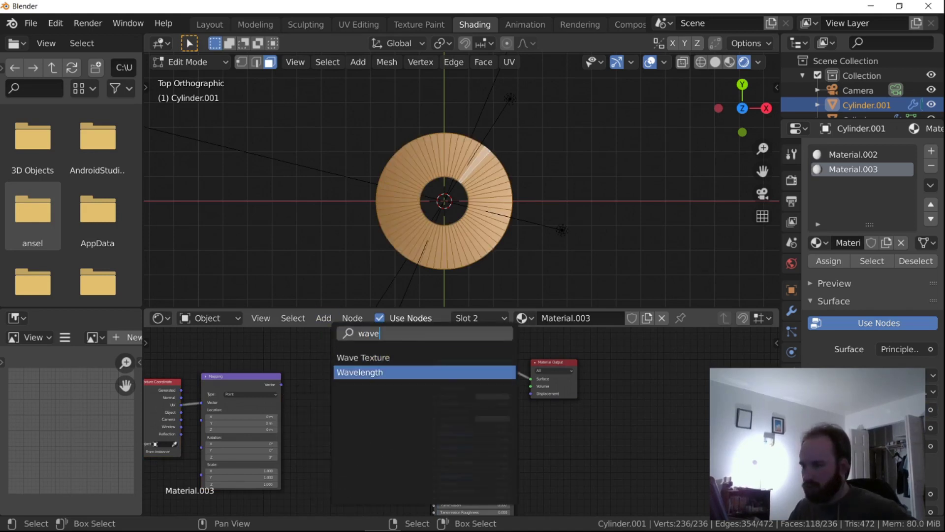
left_click(363, 358)
left_click(352, 397)
left_click_drag(371, 381, 434, 396)
left_click_drag(281, 385, 284, 387)
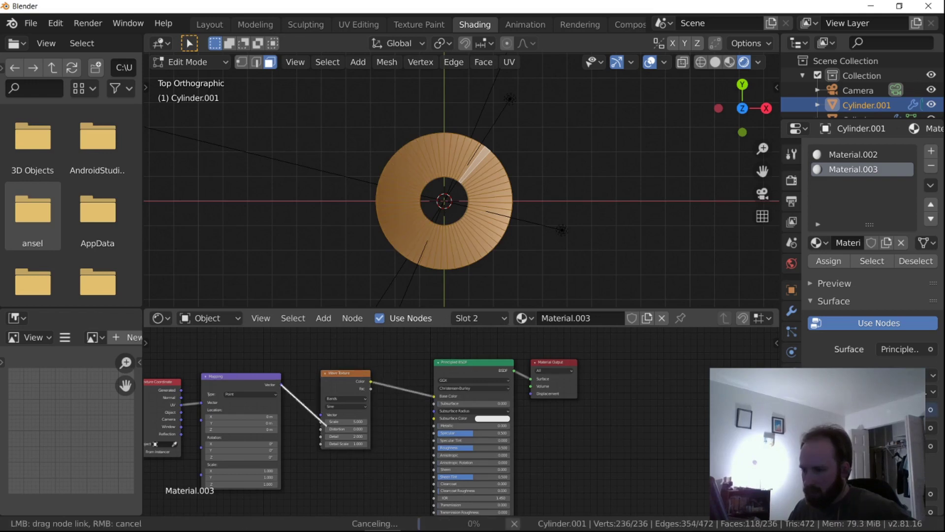
left_click_drag(320, 414, 321, 415)
Change the Wave Texture's wave type from Bands to Rings, keeping the Sine profile.
middle_click_drag(323, 415, 399, 418)
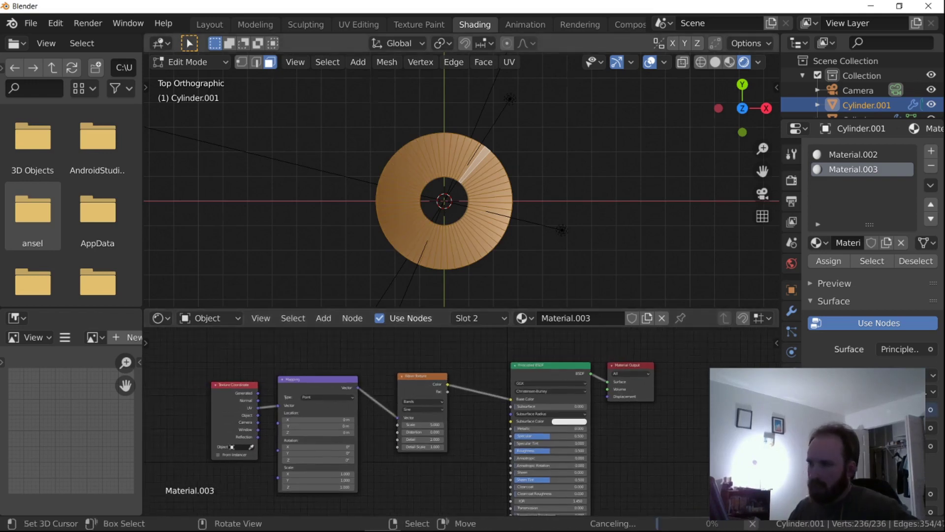
scroll(443, 197, "up", 6)
middle_click_drag(443, 196, 467, 178, "shift")
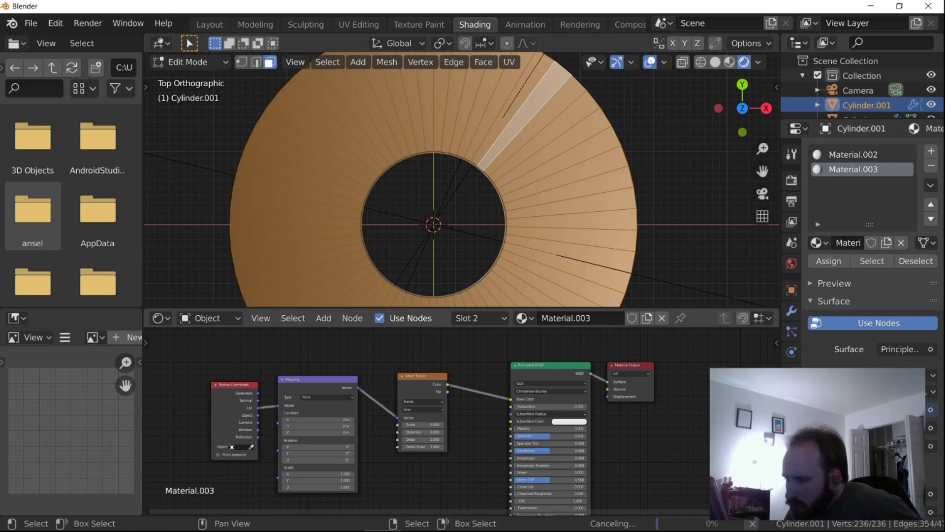
scroll(462, 180, "down", 5)
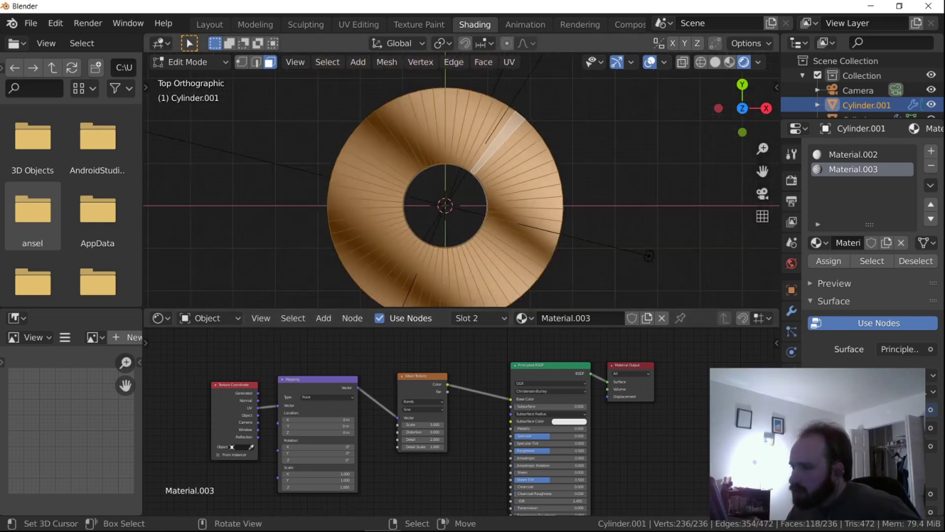
scroll(460, 421, "up", 3)
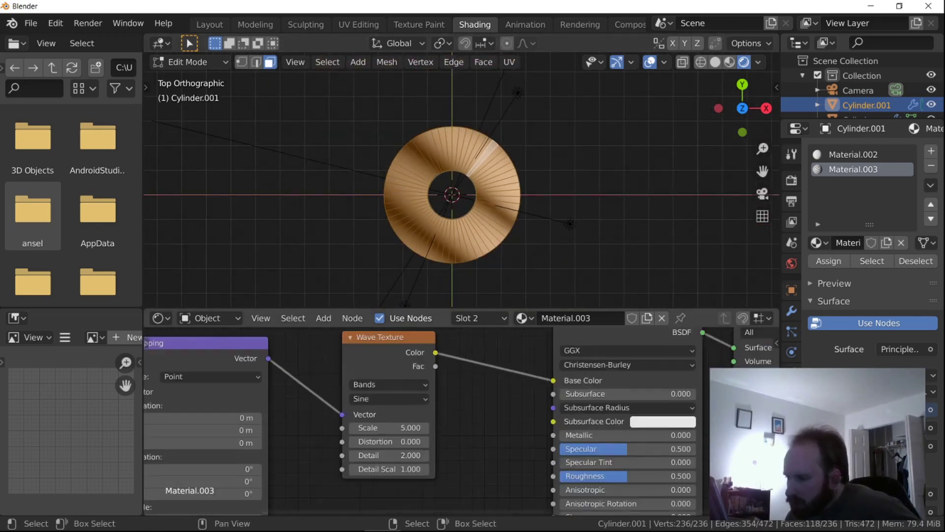
left_click(389, 399)
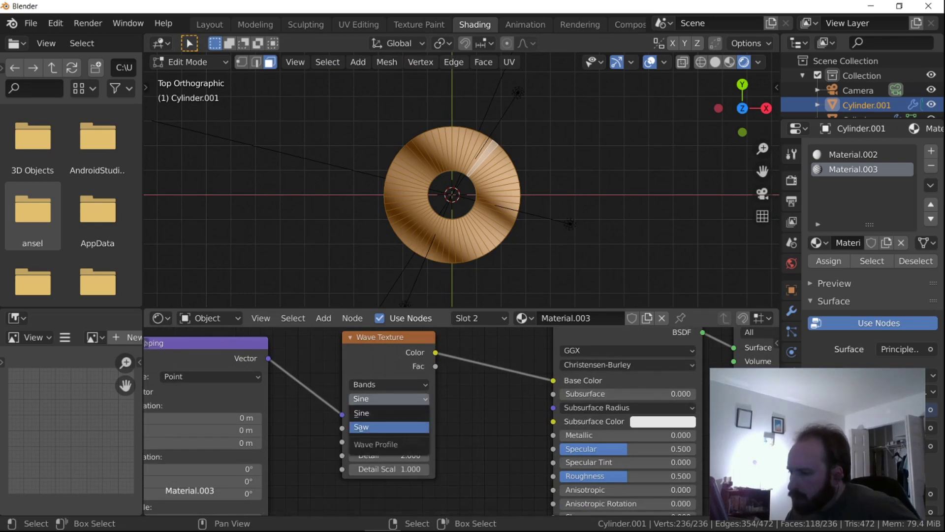
left_click(389, 385)
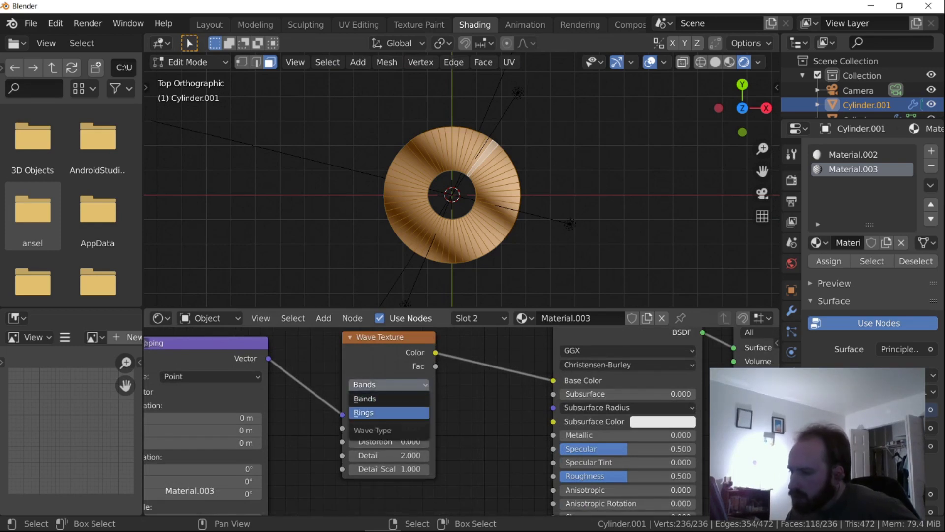
left_click(374, 413)
Raise the Wave Texture's scale to 29.2.
scroll(462, 180, "up", 4)
middle_click_drag(462, 181, 479, 162, "shift")
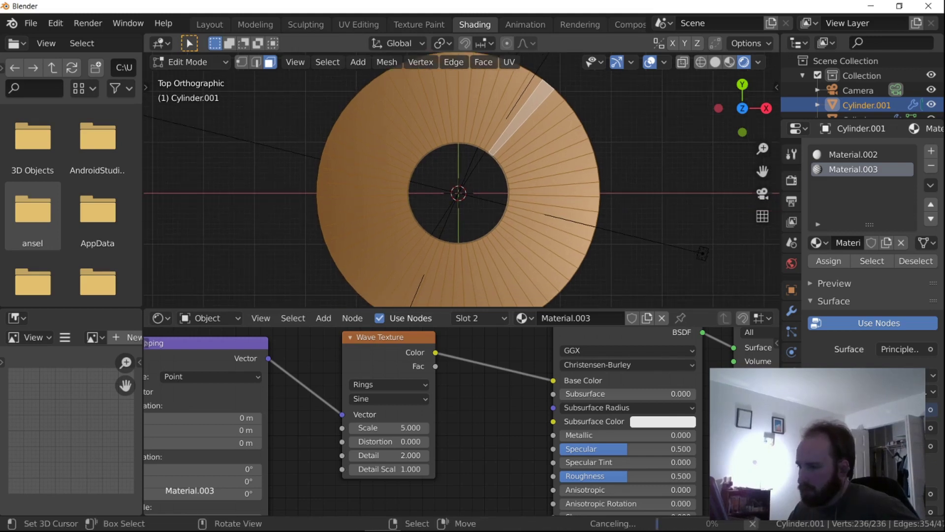
scroll(462, 180, "up", 2)
left_click(389, 428)
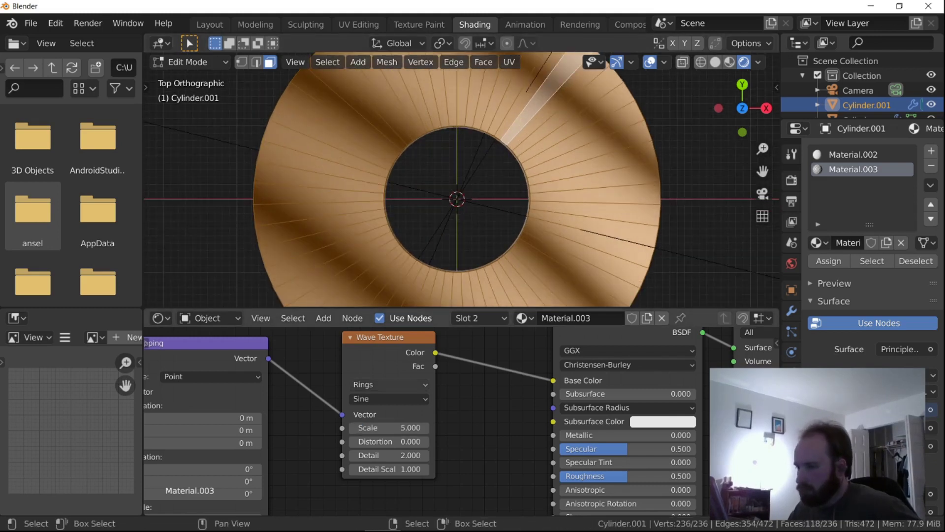
left_click_drag(389, 428, 463, 427)
Set the Mapping node's X and Y location to 0.5 m each.
left_click(202, 417)
key("BackSpace")
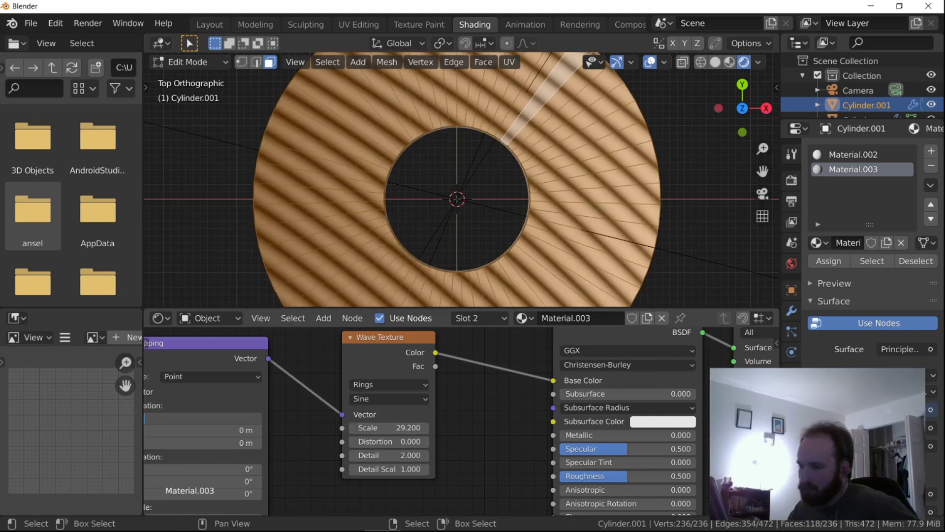
type("0.5")
key("Return")
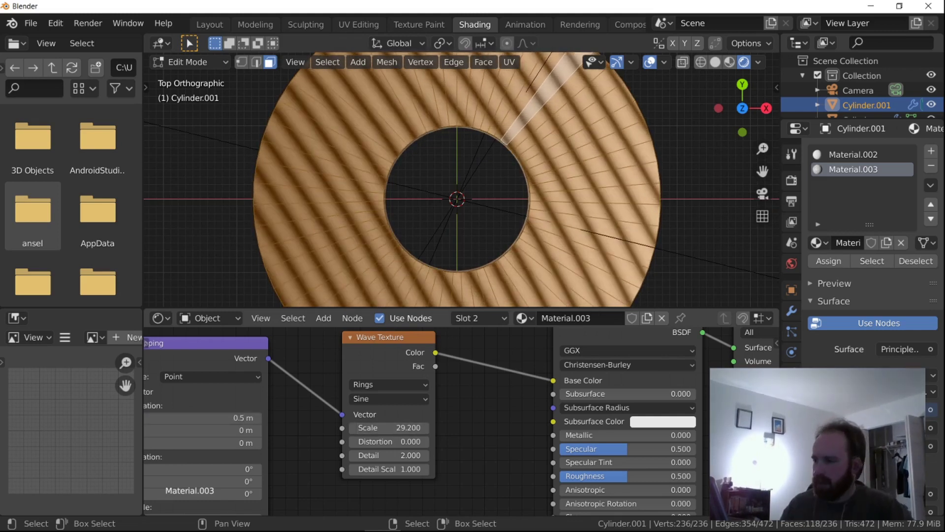
left_click(202, 430)
key("BackSpace")
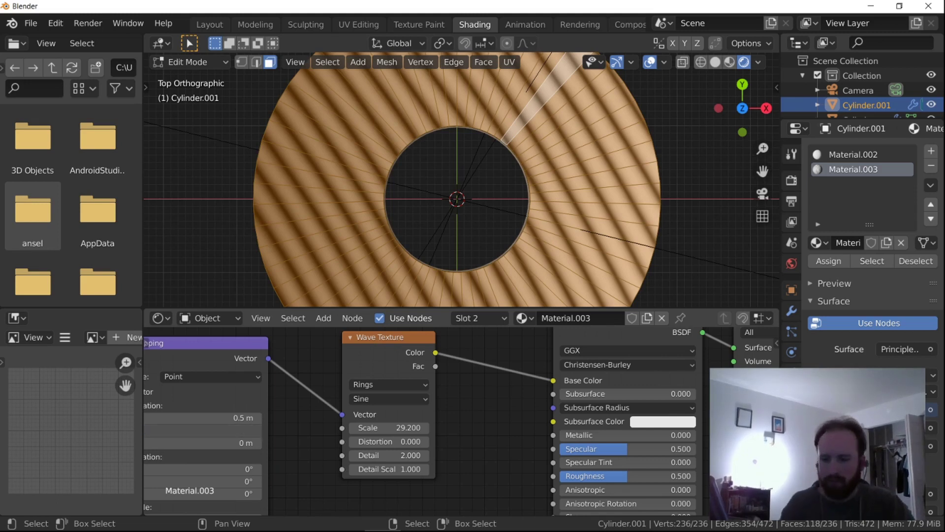
type("0.5")
key("Return")
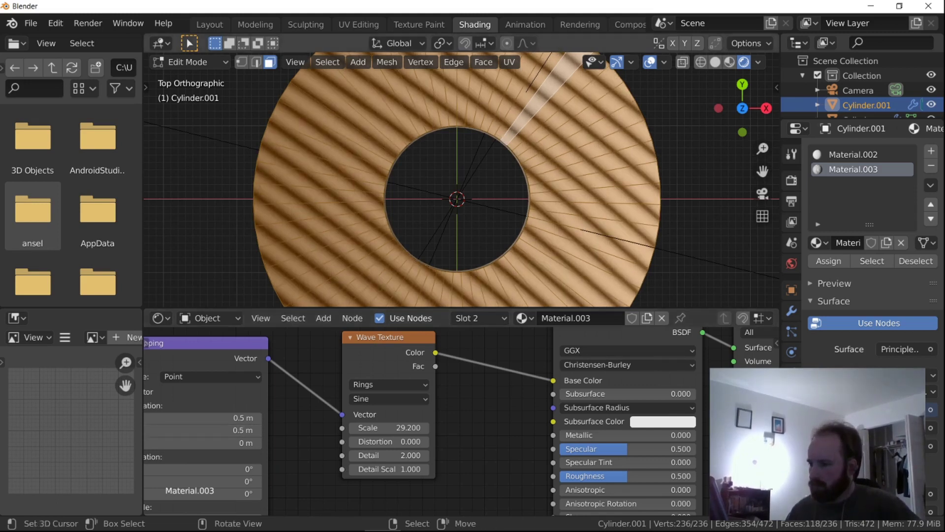
Raise the Wave Texture's scale to 59.2.
left_click_drag(388, 427, 413, 427)
scroll(628, 230, "down", 4)
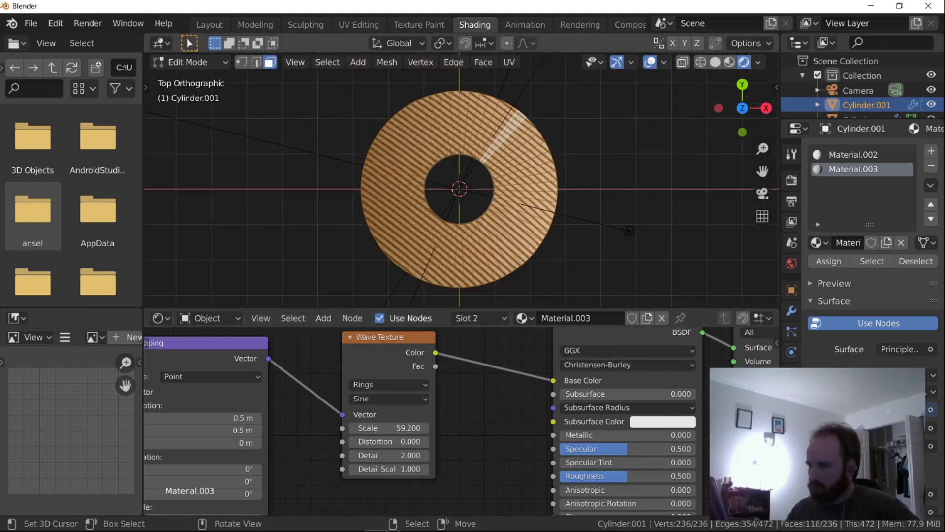
Set the Mapping node's X and Y location to -0.5 m each.
scroll(460, 421, "down", 3)
left_click_drag(250, 419, 315, 419)
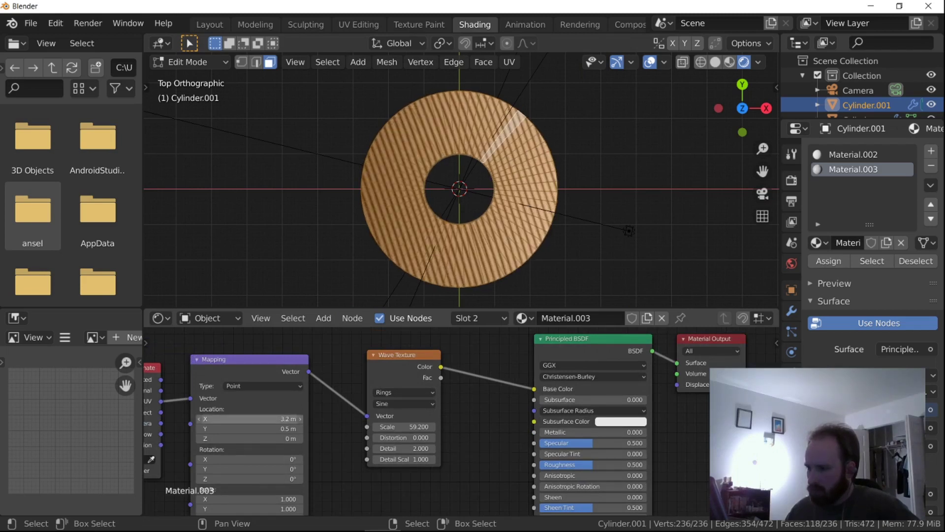
key("ctrl+a")
type("-0.5")
key("Return")
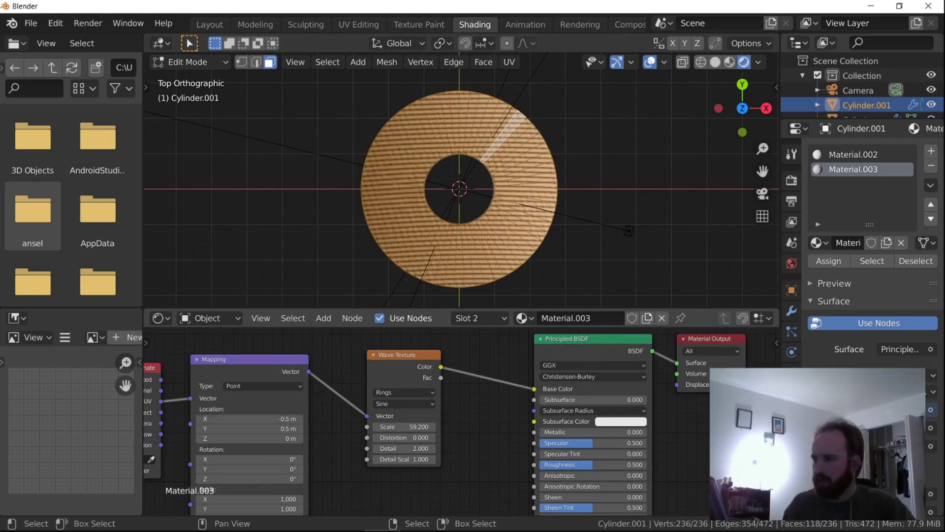
left_click(250, 429)
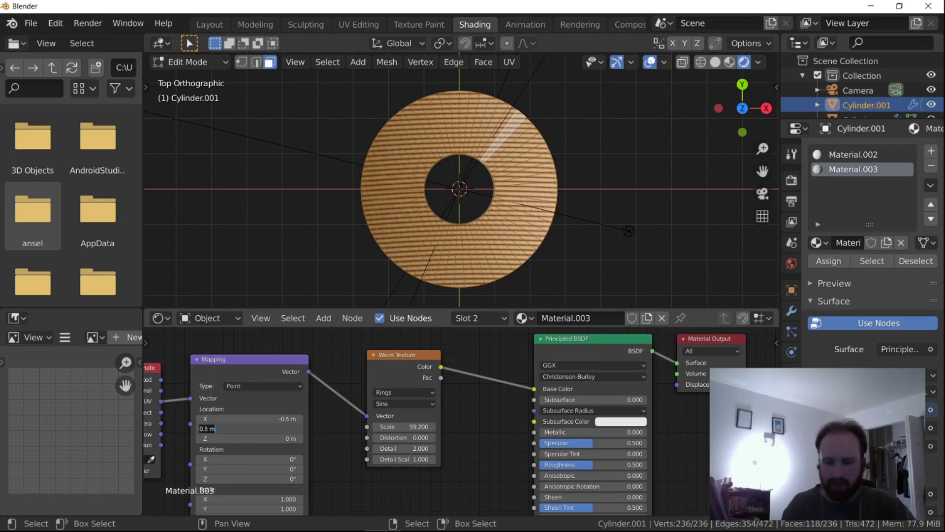
type("-0.5")
key("Return")
scroll(477, 149, "up", 4)
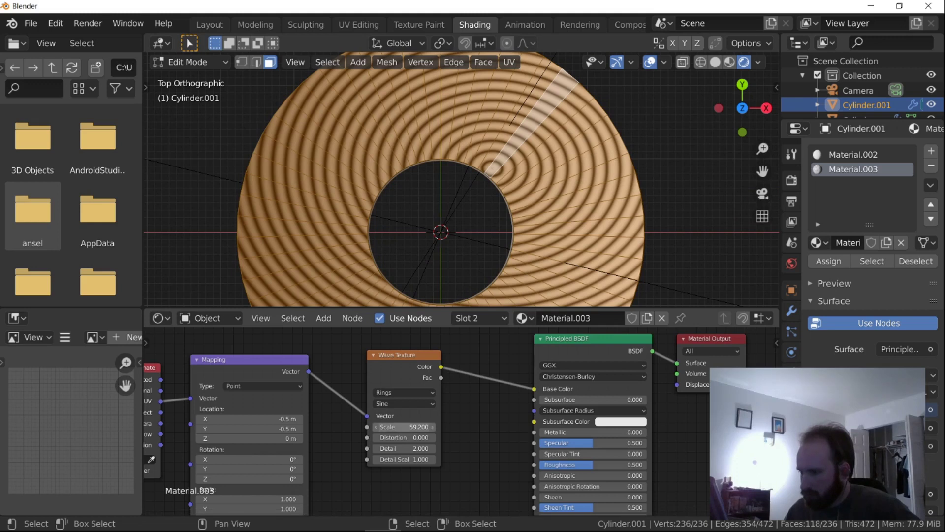
Lower the Wave Texture's scale to 46.6.
left_click_drag(404, 427, 341, 427)
scroll(462, 180, "down", 4)
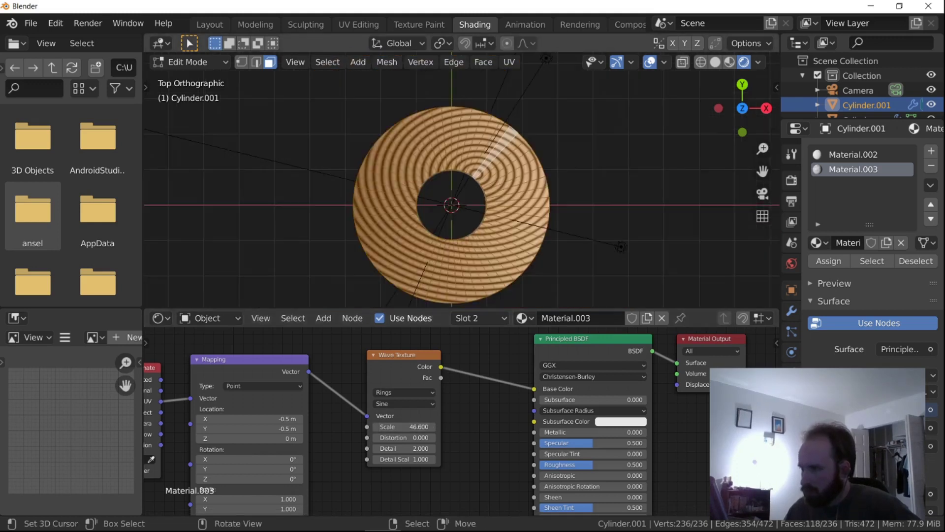
key("Tab")
key("Tab")
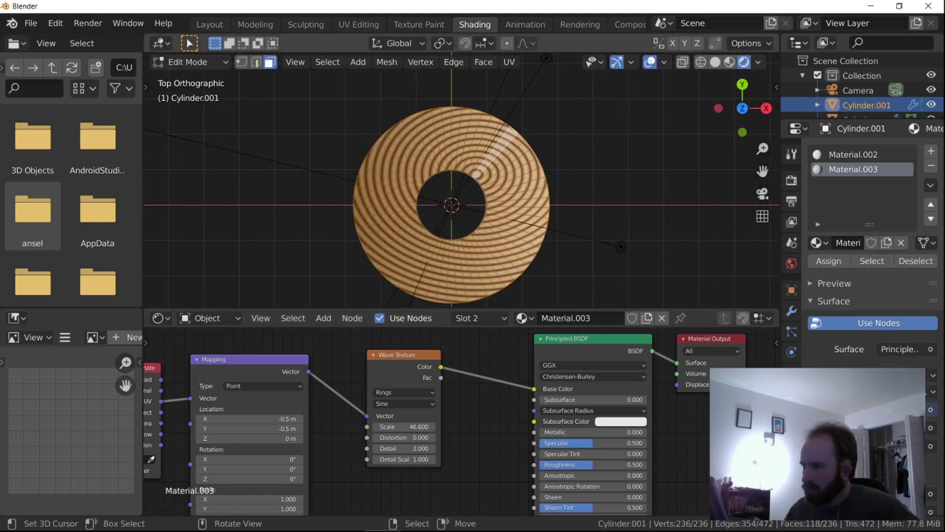
In the UV Editing workspace, stretch the roll end's entire UV island along X until its oval outline becomes circular.
left_click(359, 24)
scroll(195, 294, "up", 3)
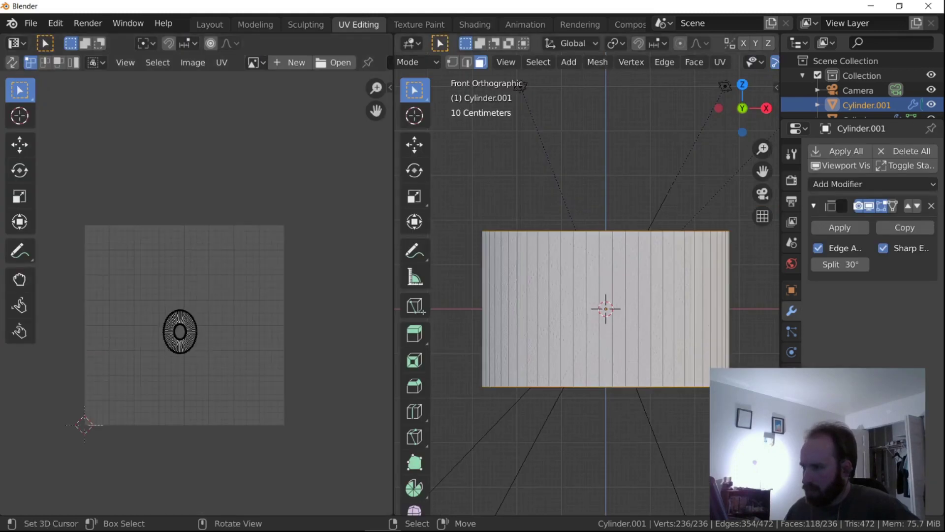
middle_click_drag(492, 276, 496, 318)
key("KP_7")
key("a")
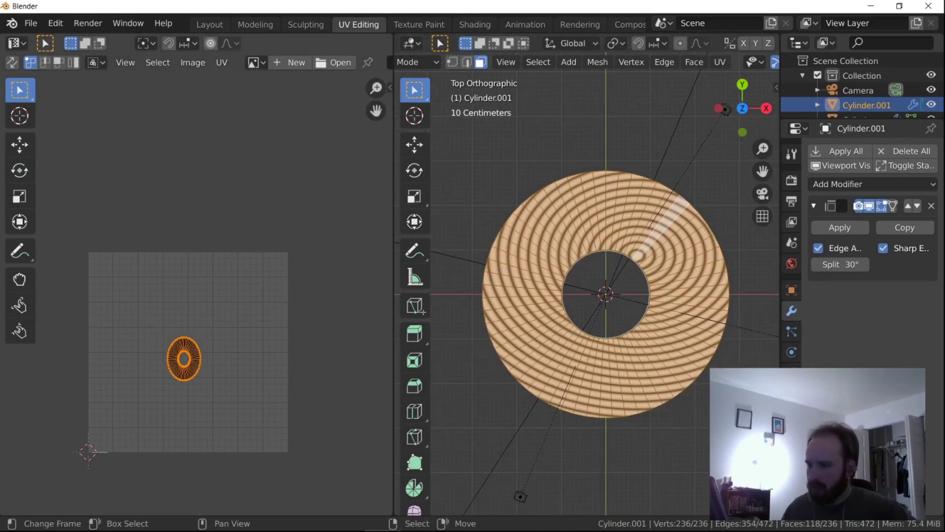
scroll(187, 283, "up", 8)
key("s")
key("x")
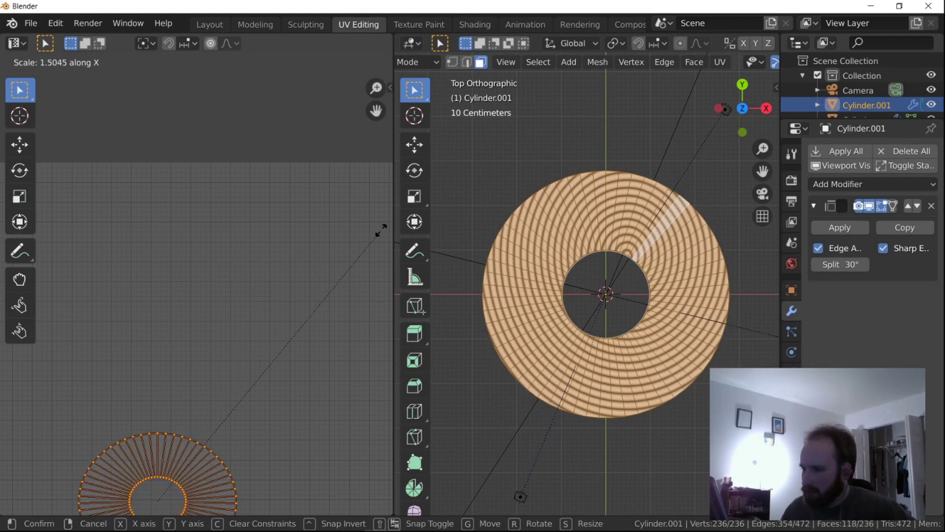
left_click(344, 255)
Resize the circular UV island slightly and move it until the wave rings are concentric with the roll's hole.
middle_click_drag(303, 320, 303, 215)
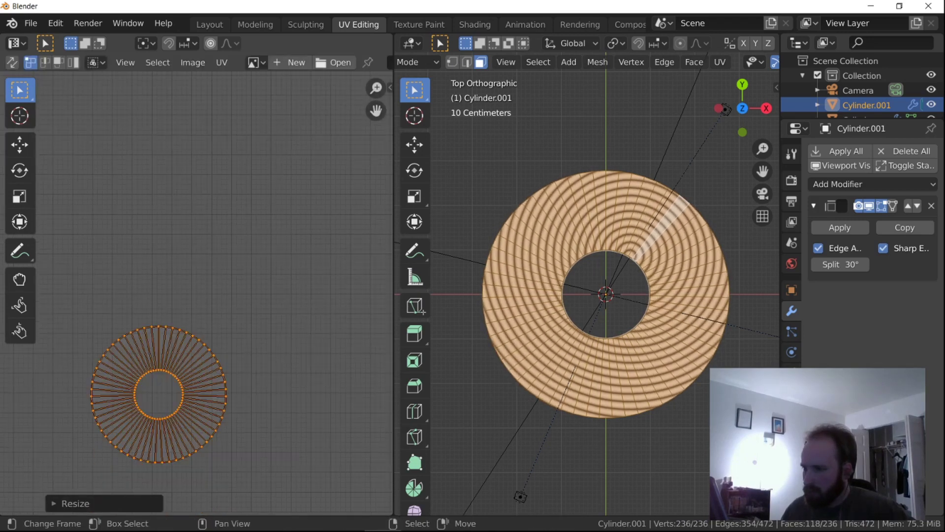
key("s")
left_click(306, 211)
key("g")
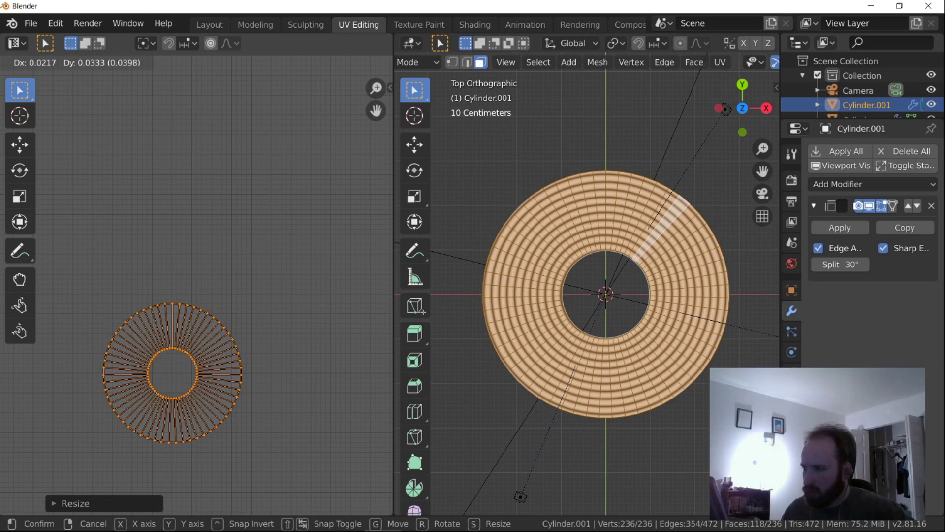
key("Return")
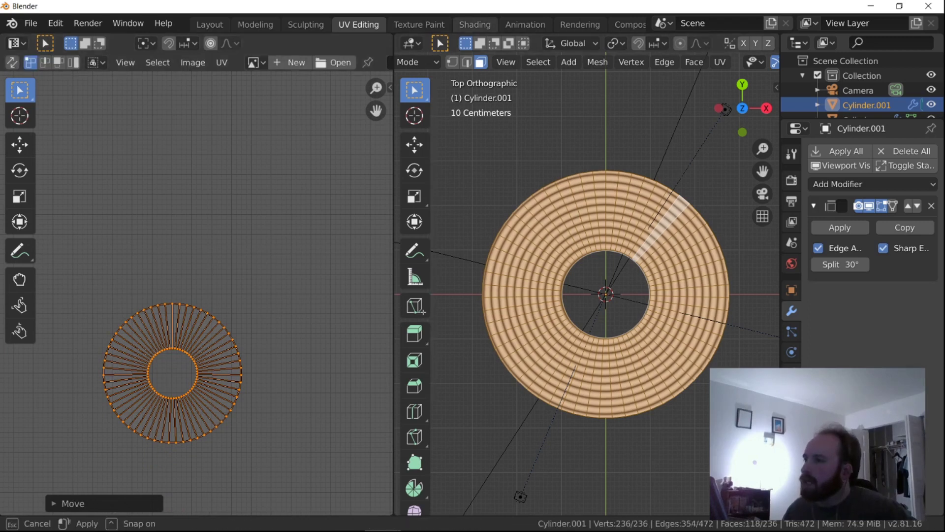
Return to the Shading workspace and raise the Wave Texture's scale to 63.6.
left_click(475, 24)
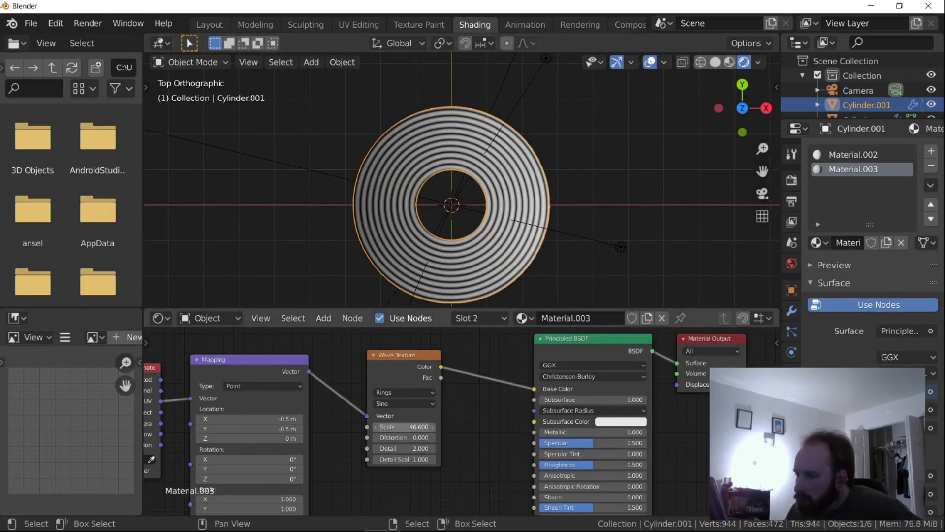
left_click_drag(403, 426, 427, 427)
scroll(461, 421, "down", 5)
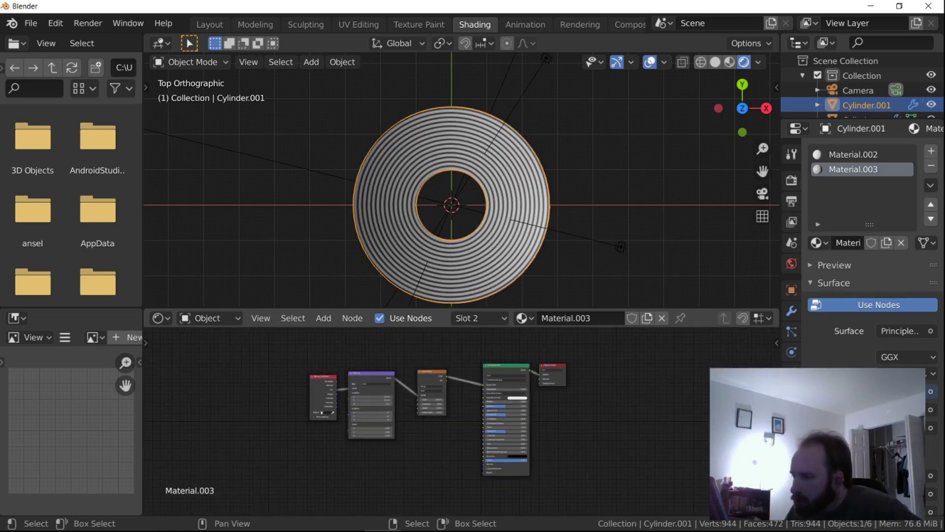
Reroute the Wave Texture's color link from the Principled BSDF's Base Color to its Normal input.
left_click_drag(483, 386, 476, 405)
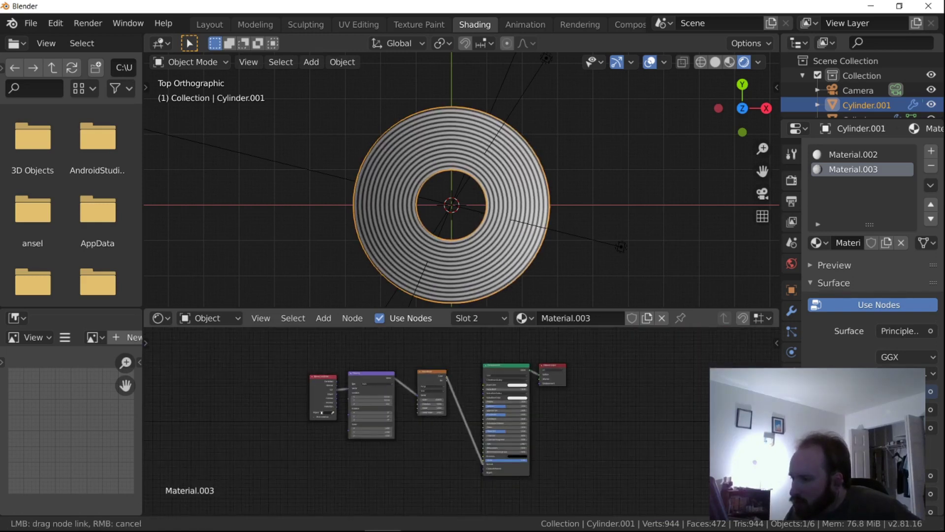
left_click_drag(483, 462, 480, 460)
Add a Bump node and insert it into the link between the Wave Texture and the Principled BSDF's Normal input.
left_click(324, 318)
left_click(348, 334)
type("b")
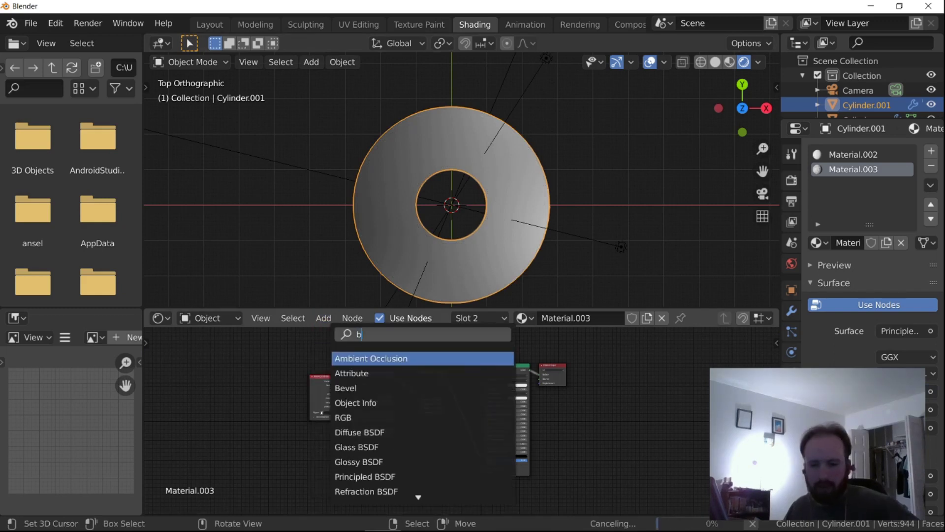
type("ump")
key("Return")
left_click(326, 332)
scroll(461, 421, "down", 1)
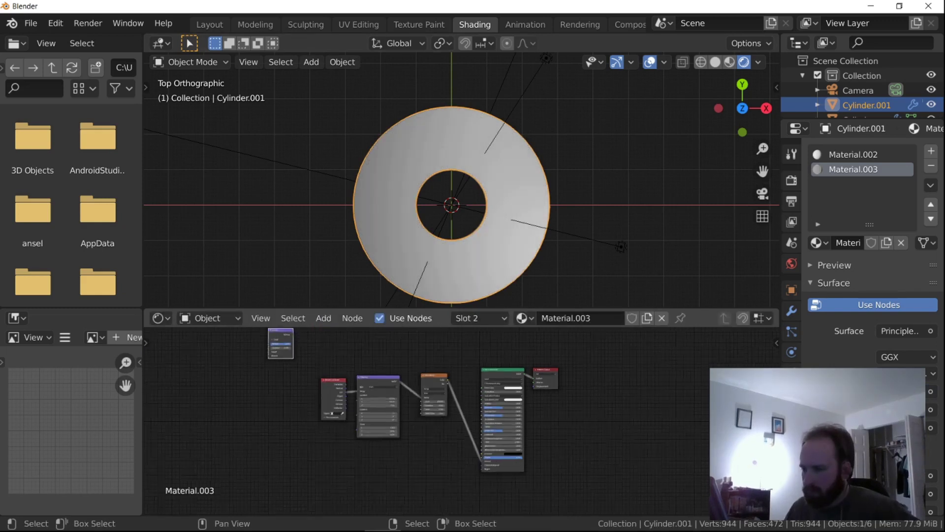
scroll(461, 420, "down", 1)
middle_click_drag(452, 376, 458, 446)
left_click_drag(298, 409, 470, 477)
scroll(461, 424, "up", 5)
scroll(461, 424, "up", 8)
middle_click_drag(470, 475, 415, 354)
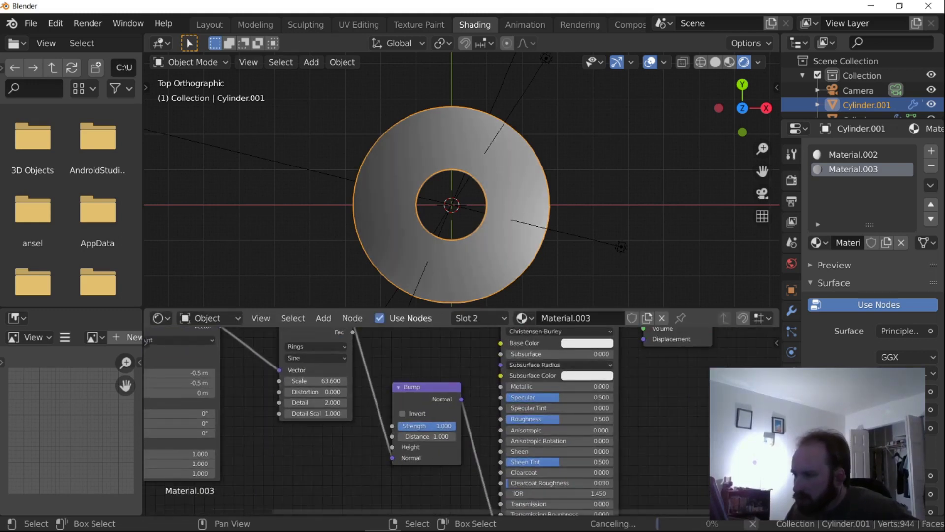
Feed the Wave Texture's color into the Bump node's Height input and set the bump strength to 0.1.
key("Home")
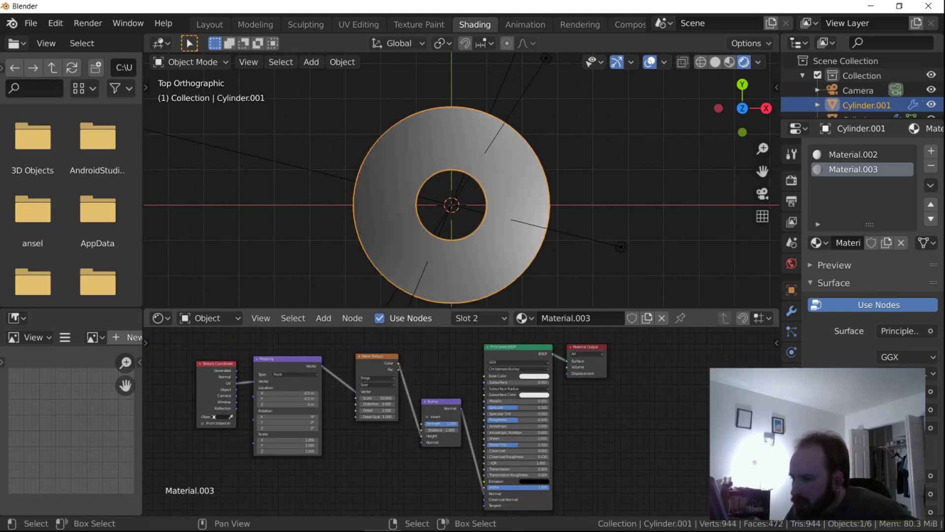
scroll(456, 420, "up", 3)
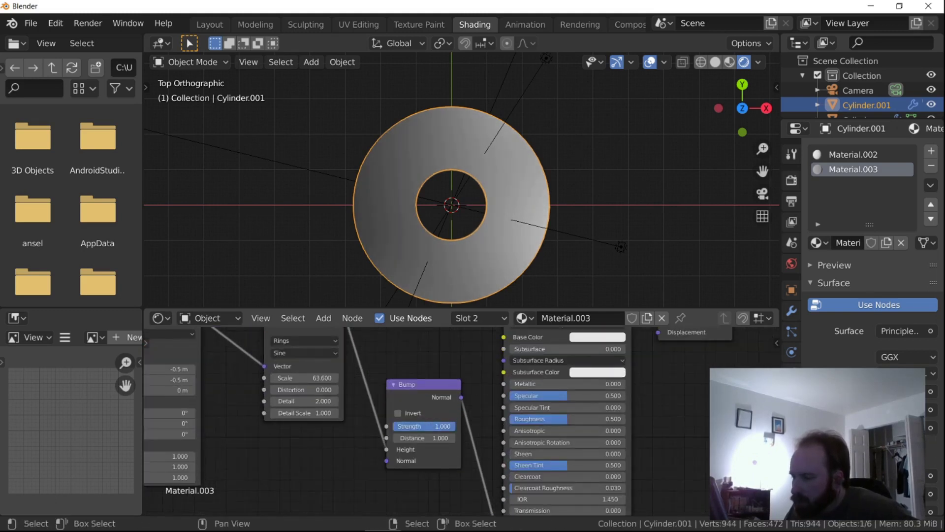
left_click_drag(434, 426, 413, 426)
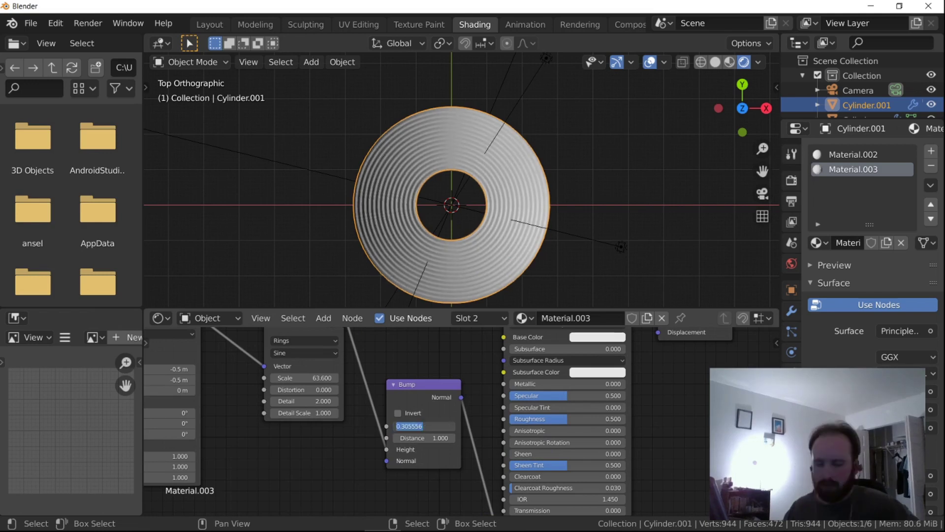
type("0.1")
key("Return")
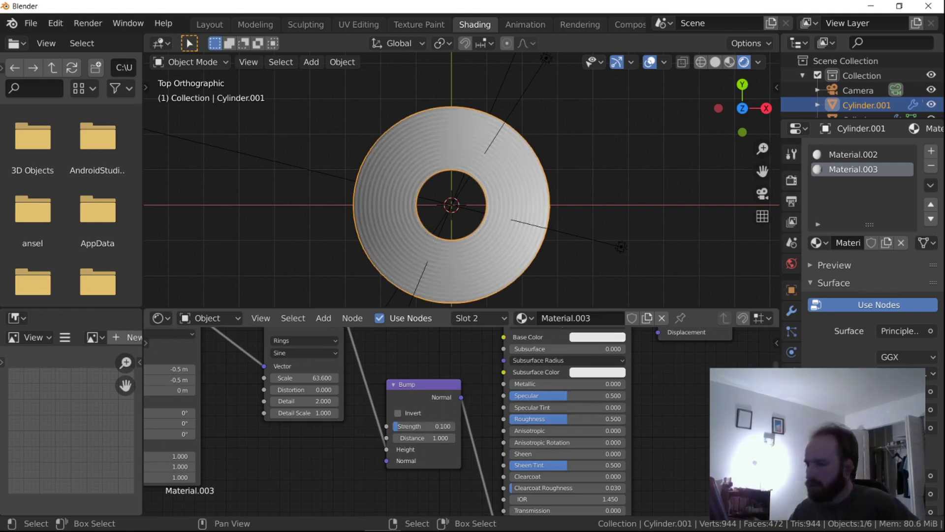
Tune the end rings to a Wave Texture scale of 124.6 and distortion of 3.6, with Bump strength 0.122.
scroll(461, 197, "up", 7)
middle_click_drag(461, 197, 462, 133)
scroll(461, 179, "down", 5)
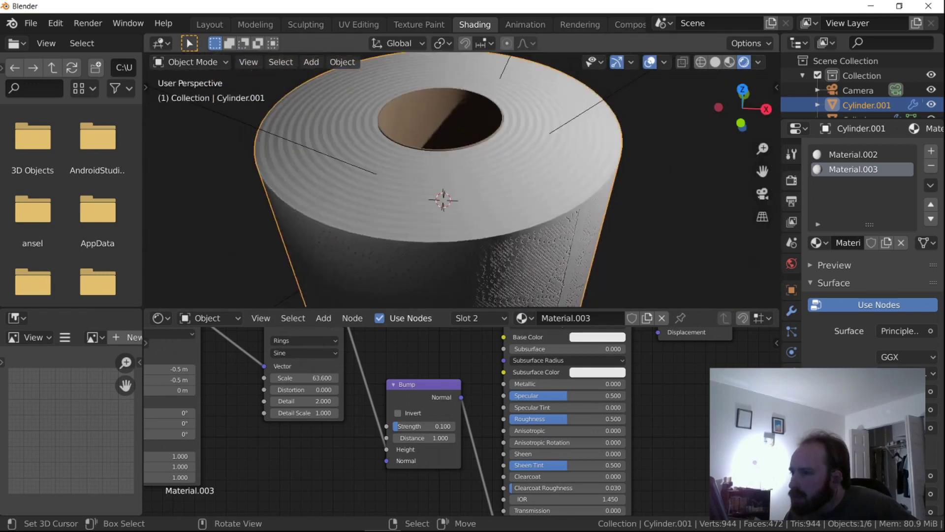
mouse_move(302, 378)
left_mouse_down()
mouse_move(345, 377)
mouse_move(325, 389)
mouse_move(344, 389)
left_mouse_up()
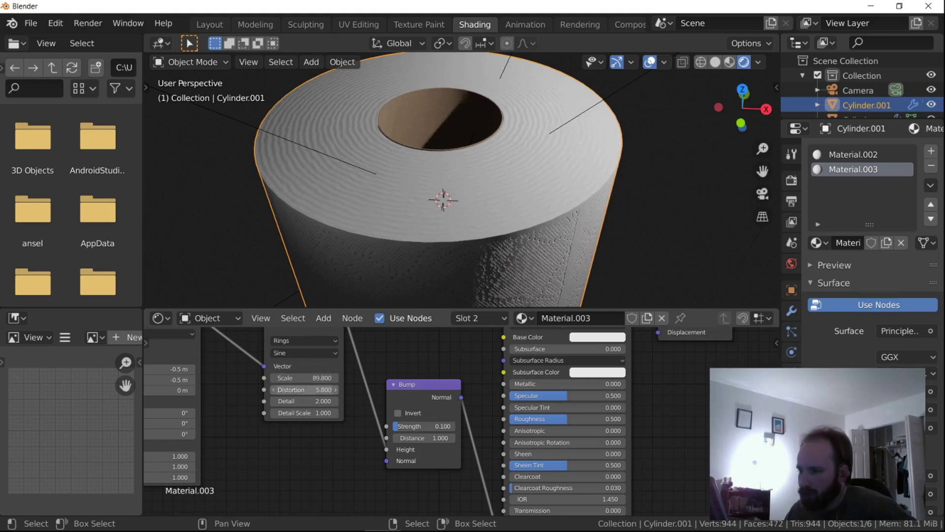
mouse_move(315, 389)
left_mouse_down()
mouse_move(272, 389)
mouse_move(291, 389)
left_mouse_up()
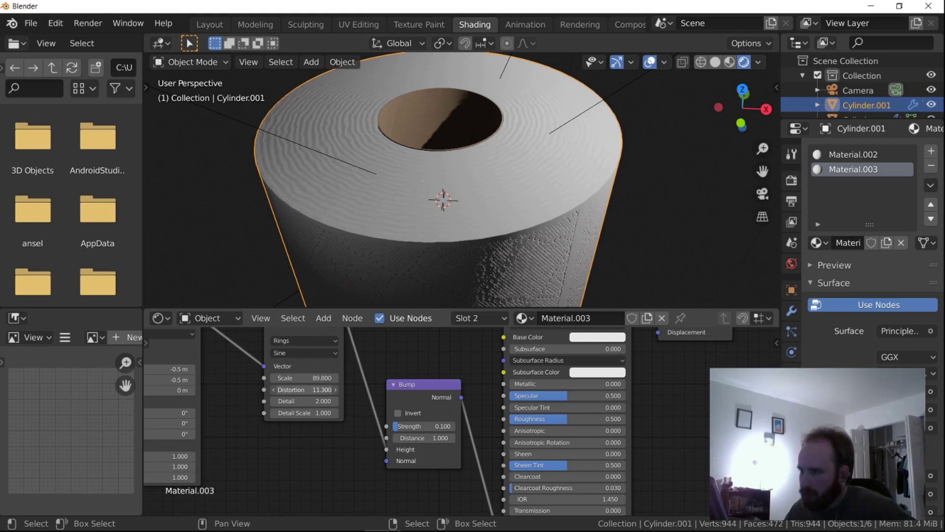
left_click_drag(305, 378, 316, 378)
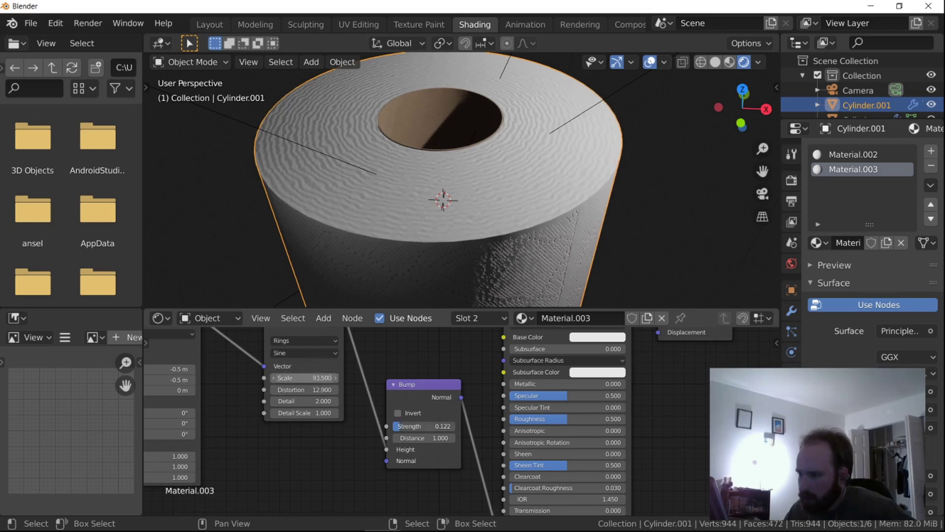
left_click_drag(305, 378, 394, 378)
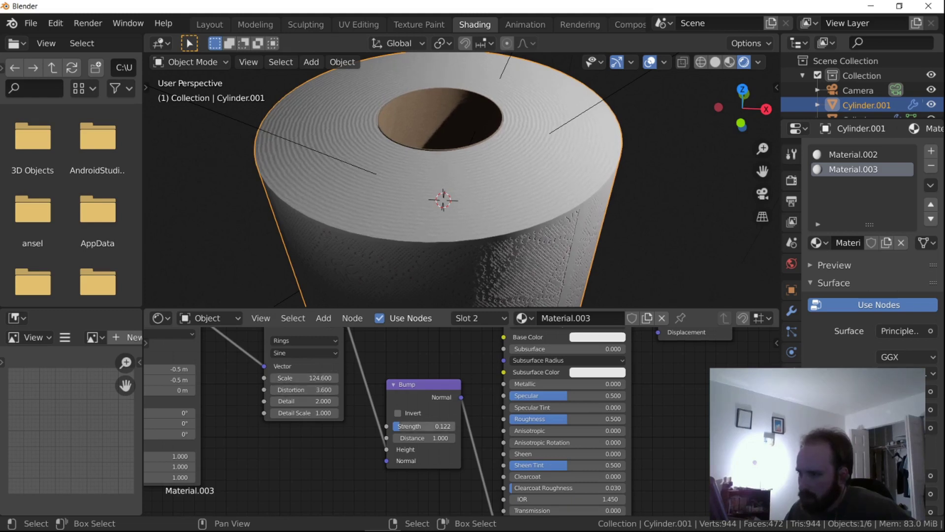
Raise the Bump node's strength to 0.289, judging the rings on the roll's end from a wider angle.
scroll(443, 212, "down", 3)
middle_click_drag(443, 212, 463, 229)
scroll(441, 209, "down", 3)
scroll(424, 192, "up", 2)
scroll(453, 234, "down", 2)
scroll(463, 228, "up", 3)
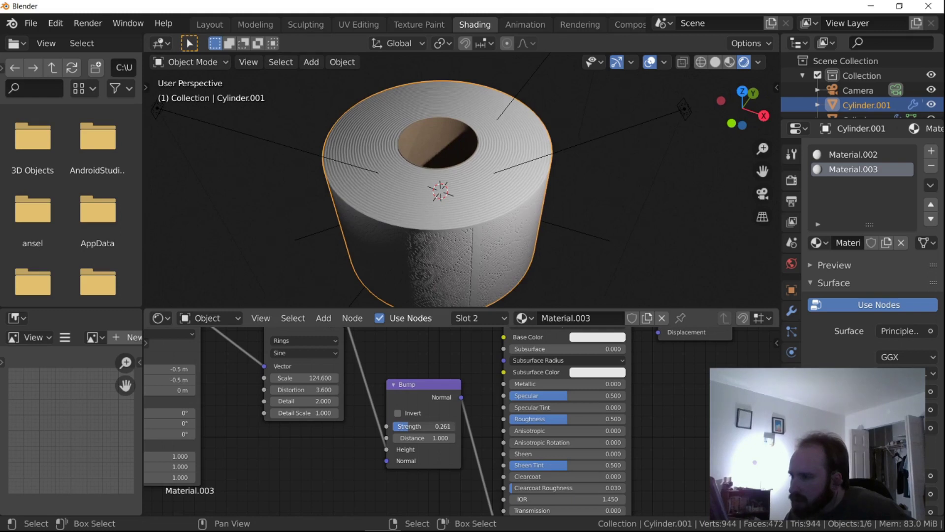
In Edit Mode, add six evenly spaced loop cuts around the roll's top end face.
key("Tab")
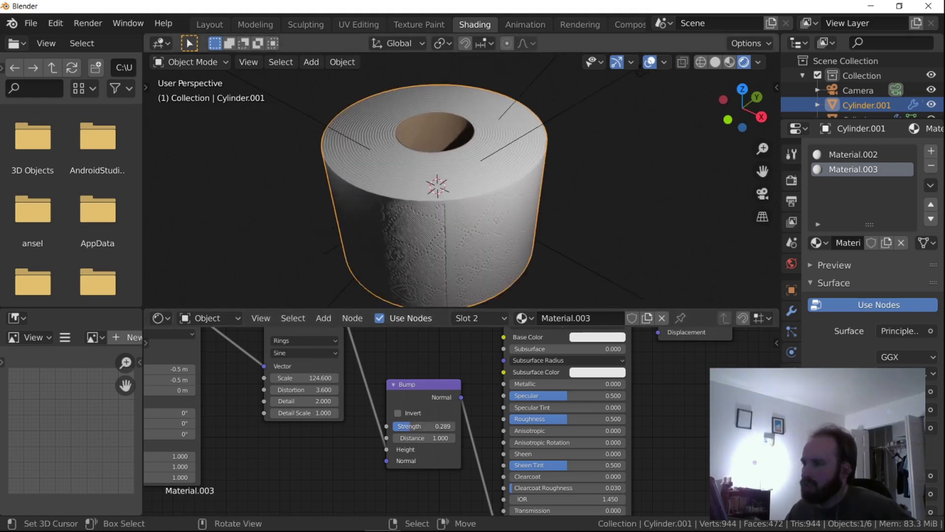
right_click(460, 176)
key("ctrl+r")
scroll(462, 174, "up", 5)
left_click(463, 173)
right_click(464, 172)
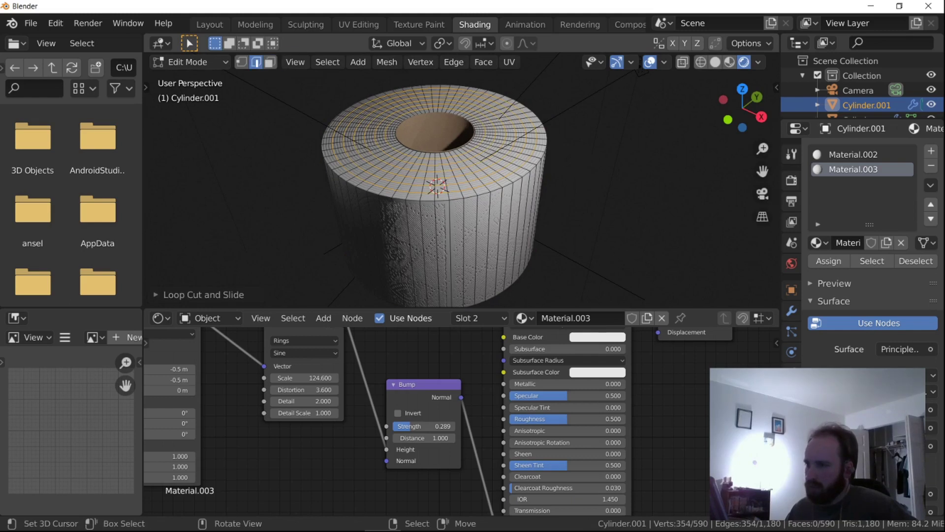
Select a single vertex on the roll's top face and shift it slightly along Z with proportional editing enabled.
left_click(242, 62)
right_click(382, 161)
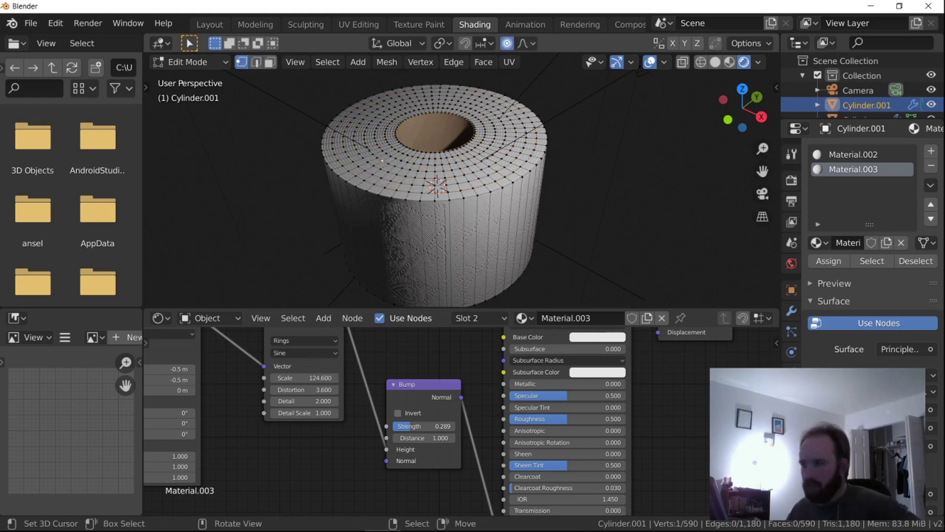
key("g")
key("z")
left_click(383, 164)
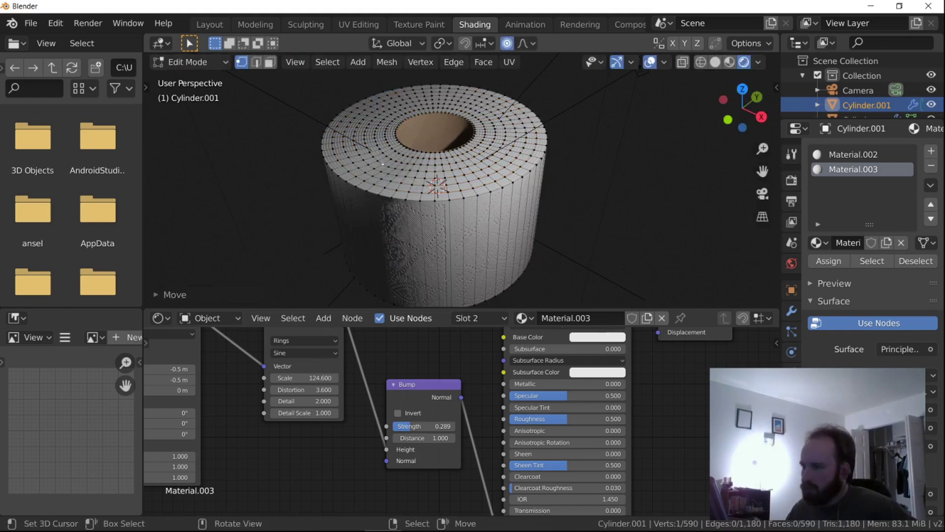
Lower the top face near the tube hole by about 0.05 m along Z with smooth proportional falloff.
scroll(460, 177, "up", 3)
key("g")
key("z")
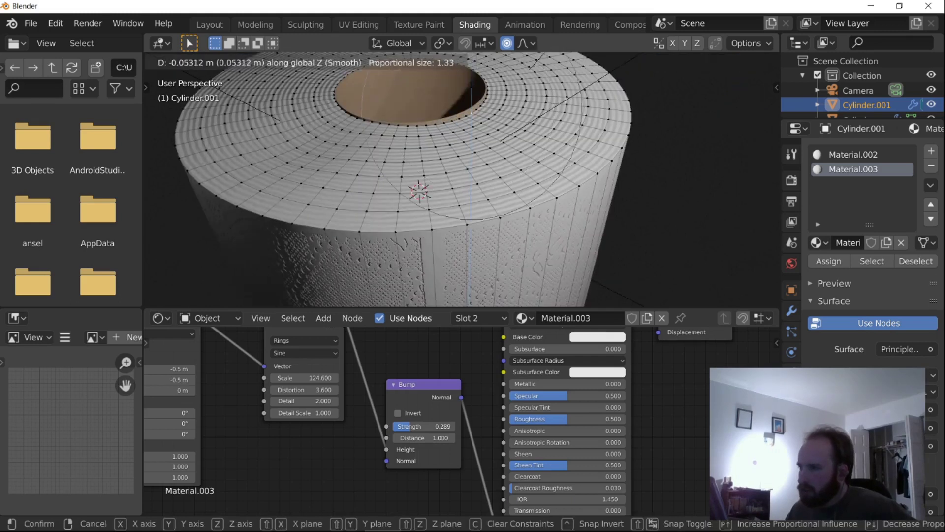
left_click(471, 116)
Select a vertex farther out on the top face and lower it about 0.03 m along Z with proportional falloff.
right_click(513, 192)
key("g")
key("z")
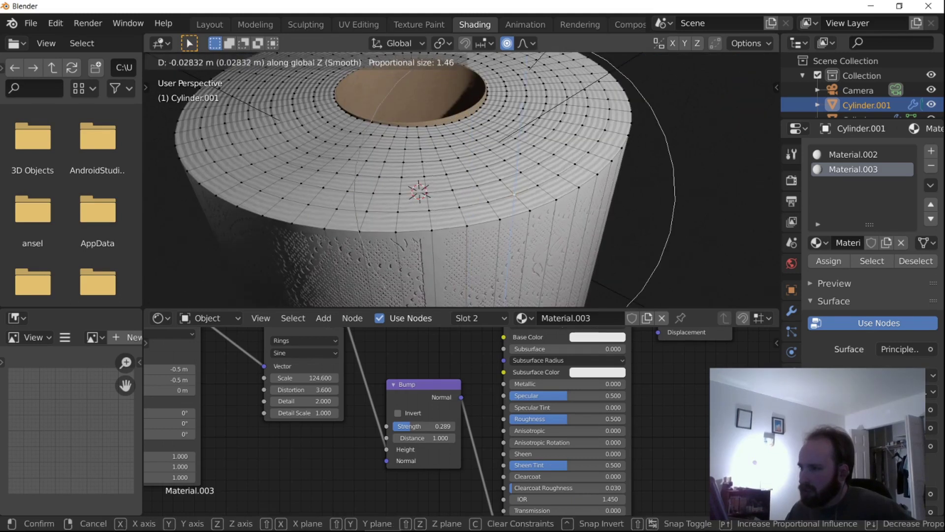
left_click(514, 200)
scroll(514, 200, "down", 4)
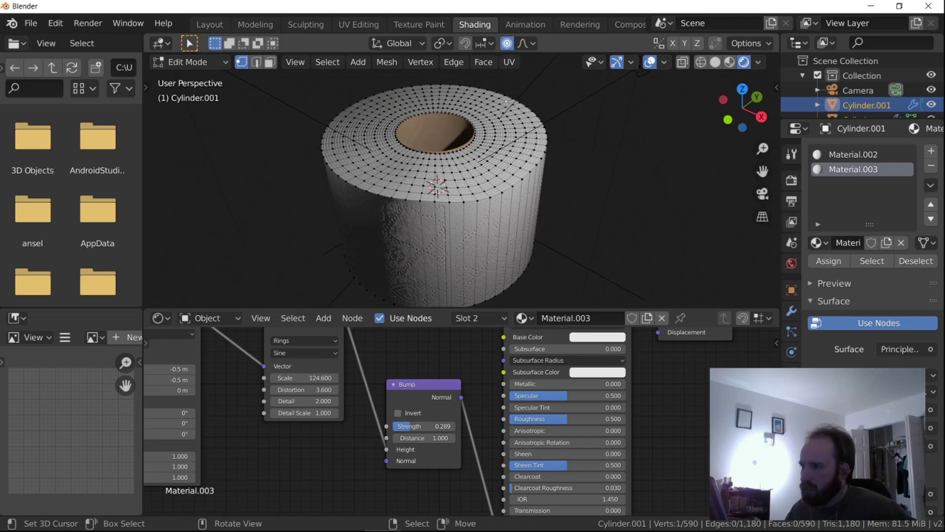
Shift two separate vertices near the front edge of the roll's top face slightly along Z with proportional falloff.
key("g")
key("z")
left_click(491, 191)
right_click(374, 185)
key("g")
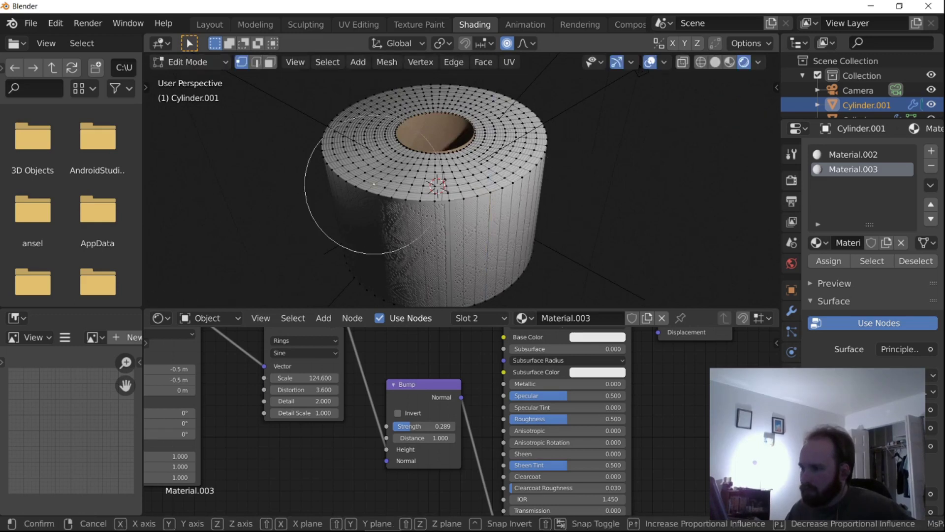
key("z")
left_click(374, 189)
Nudge a vertex near the rear outer edge of the roll's top face slightly along Z with proportional falloff.
right_click(371, 106)
key("g")
key("z")
left_click(370, 108)
Shift vertices behind the tube hole on the top face slightly along Z with proportional falloff, and return to Object Mode.
right_click(419, 101)
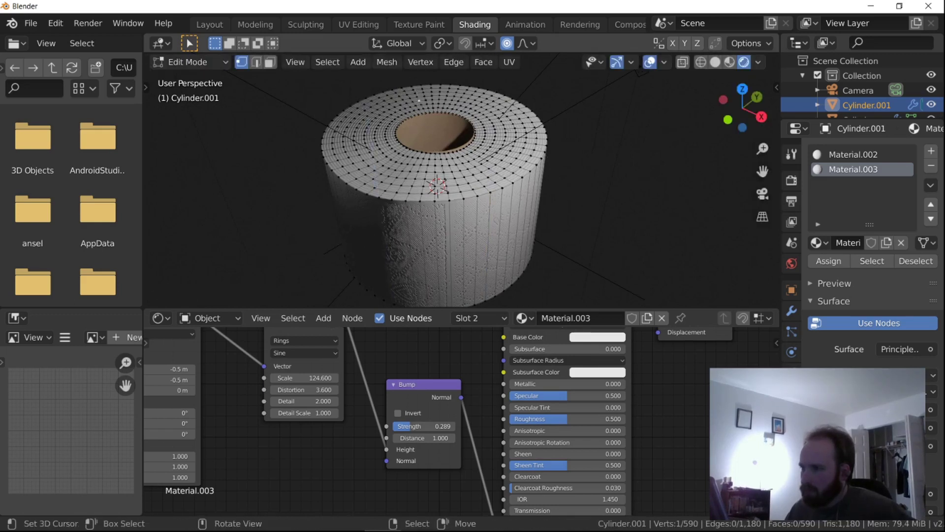
key("z")
key("Escape")
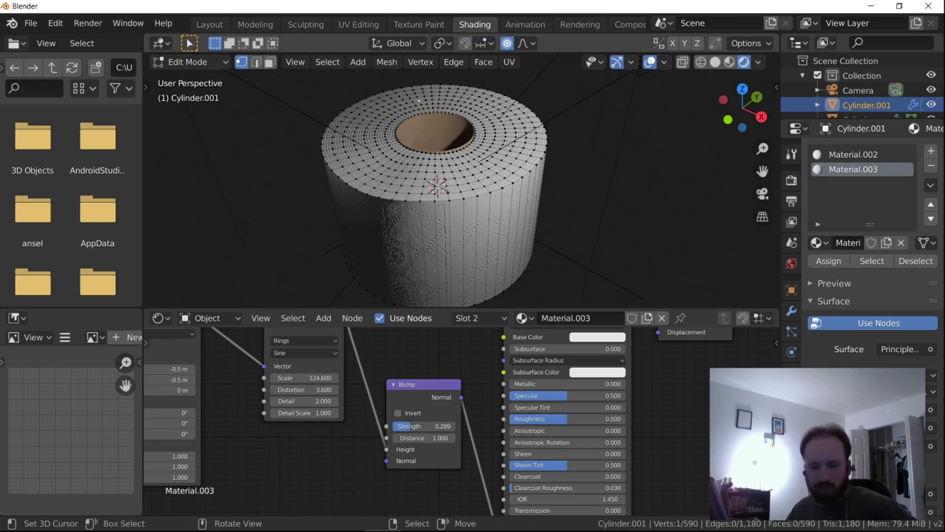
key("g")
key("z")
key("Return")
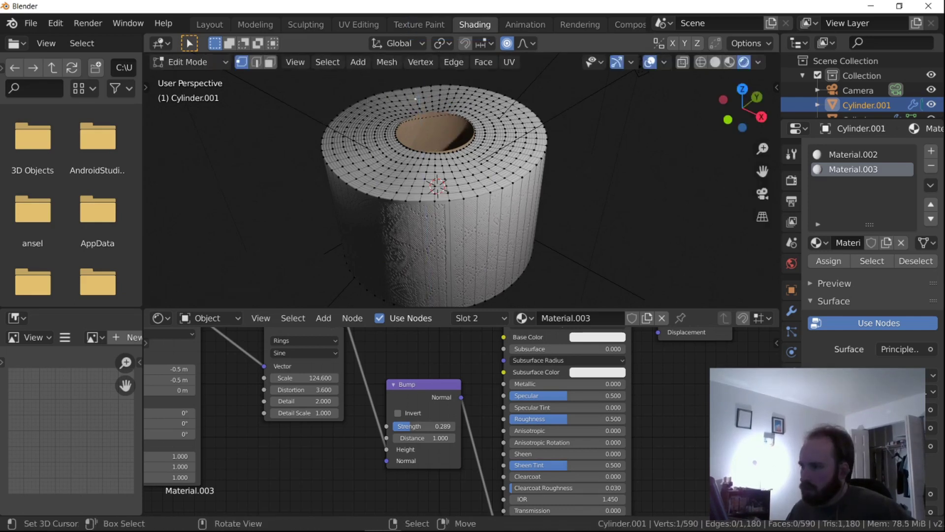
key("g")
key("z")
key("Escape")
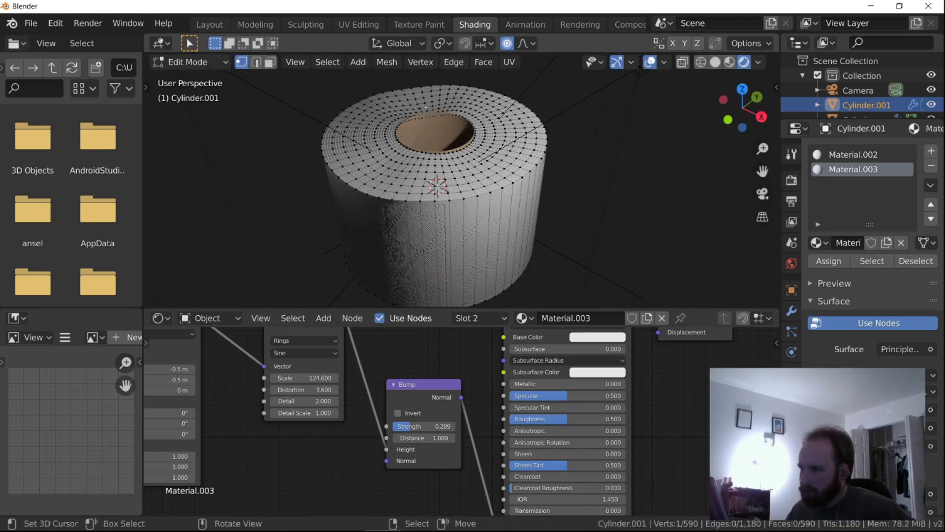
key("g")
key("z")
key("Return")
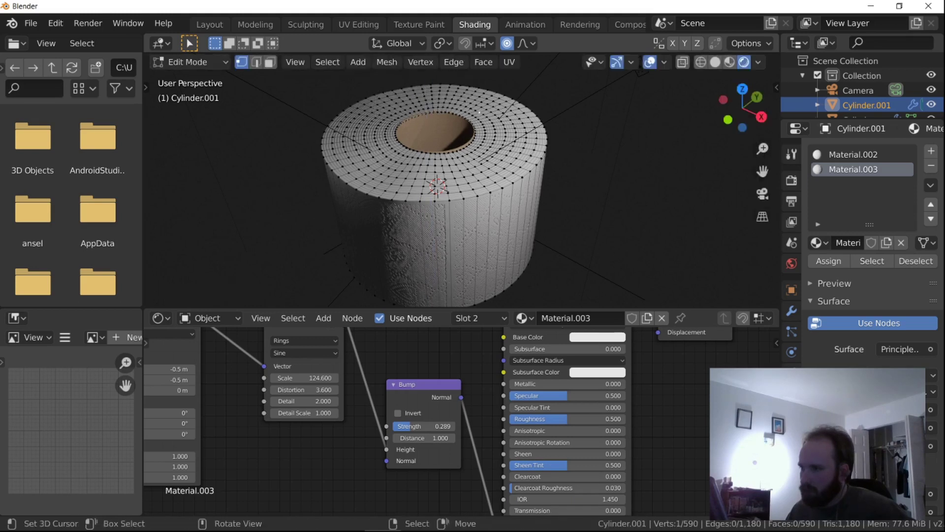
key("Tab")
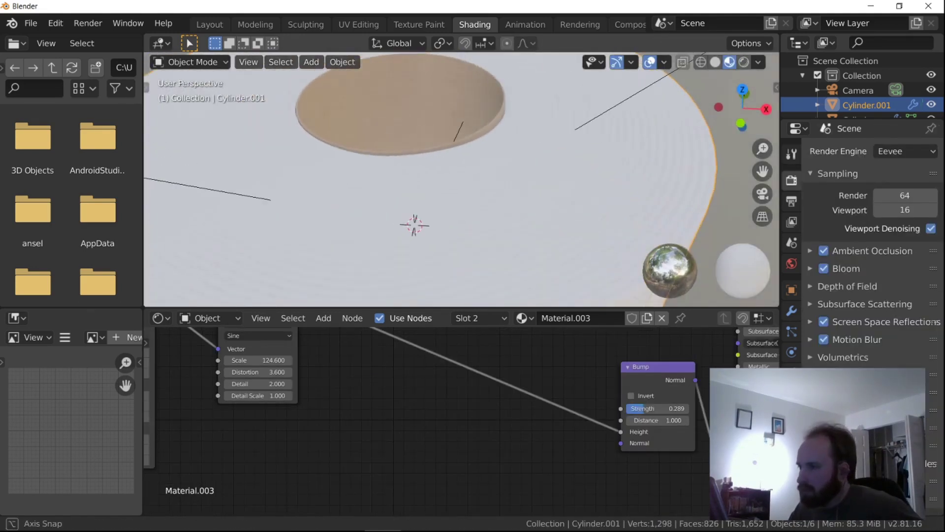
Switch the viewport to rendered shading with the whole roll in view.
middle_click_drag(458, 197, 484, 170)
scroll(463, 160, "down", 9)
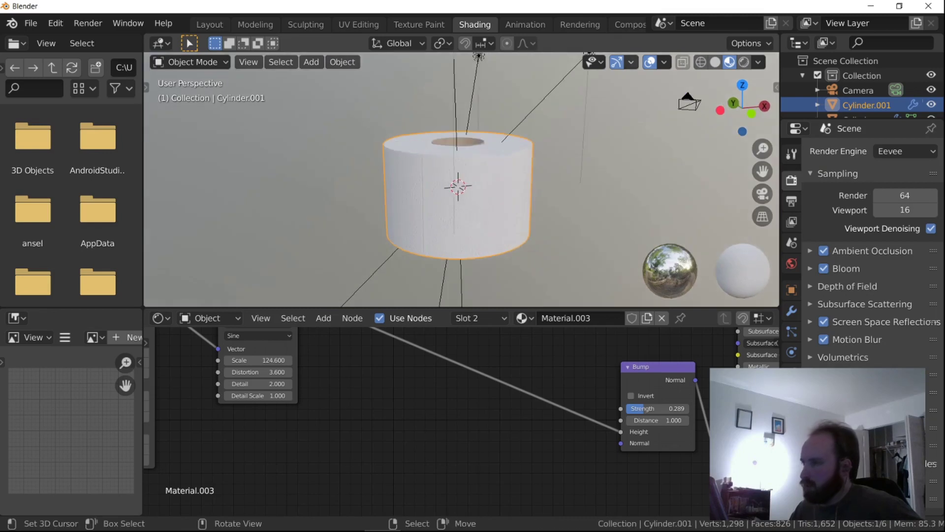
left_click(744, 62)
mouse_move(566, 148)
middle_mouse_down()
mouse_move(546, 183)
mouse_move(455, 168)
mouse_move(517, 143)
middle_mouse_up()
scroll(427, 435, "down", 1)
Set the roughness of Material.003 on the roll's ends to 0.655 in its Principled shader.
middle_click_drag(729, 431, 417, 414)
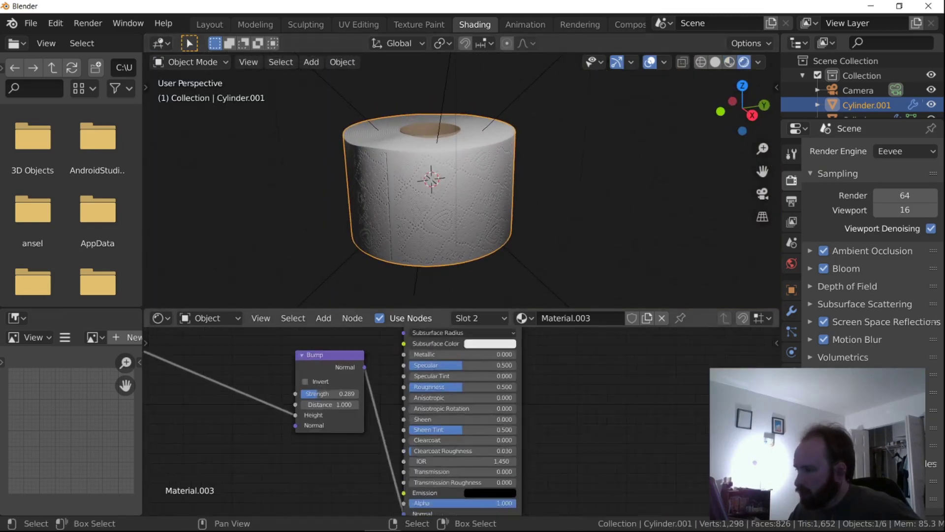
scroll(467, 414, "up", 3)
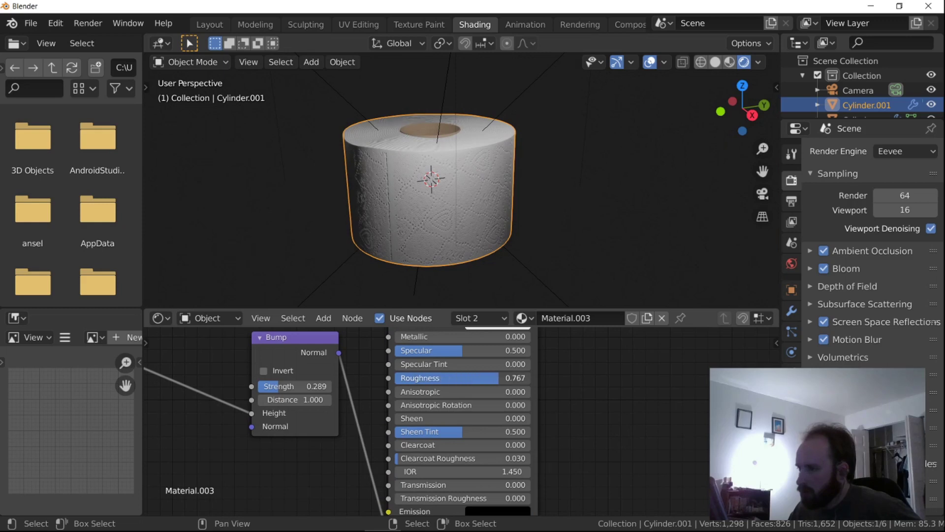
left_click_drag(498, 378, 499, 378)
middle_click_drag(497, 196, 495, 240)
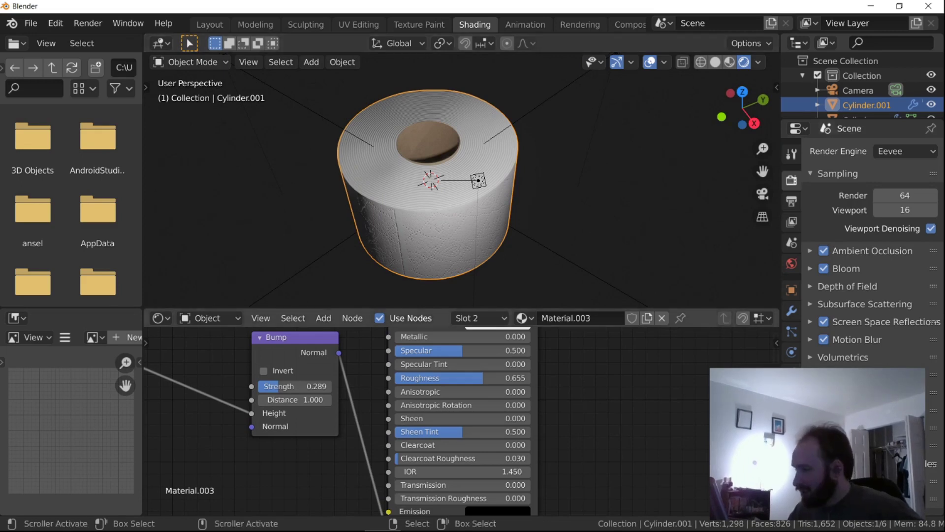
Make the roll's Material.002 active and set its Principled shader roughness to 0.873.
left_click(791, 414)
left_click(853, 154)
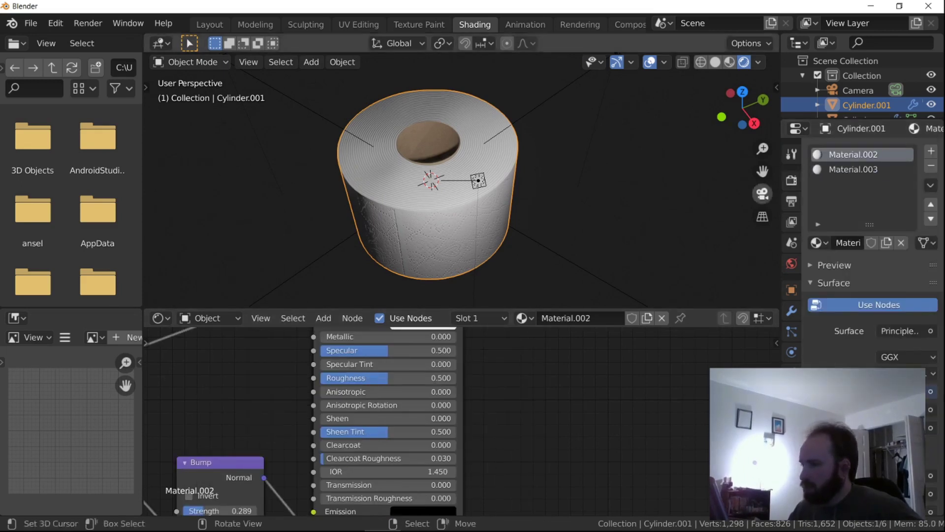
scroll(462, 180, "up", 3)
middle_click_drag(462, 181, 482, 195)
scroll(463, 156, "down", 2)
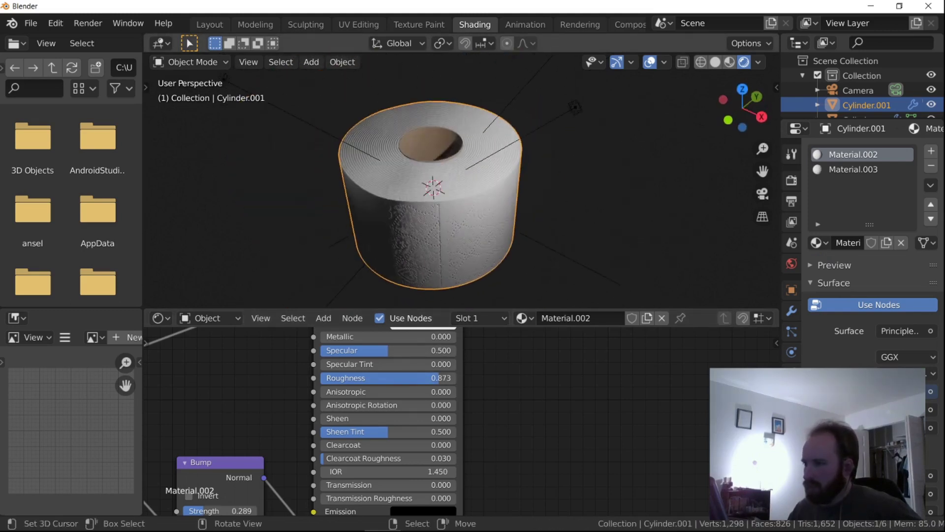
Set the TriLamp-Back light's power to 52.5 W and move the lamp down close beside the roll.
left_click(224, 79)
left_click_drag(894, 248, 906, 248)
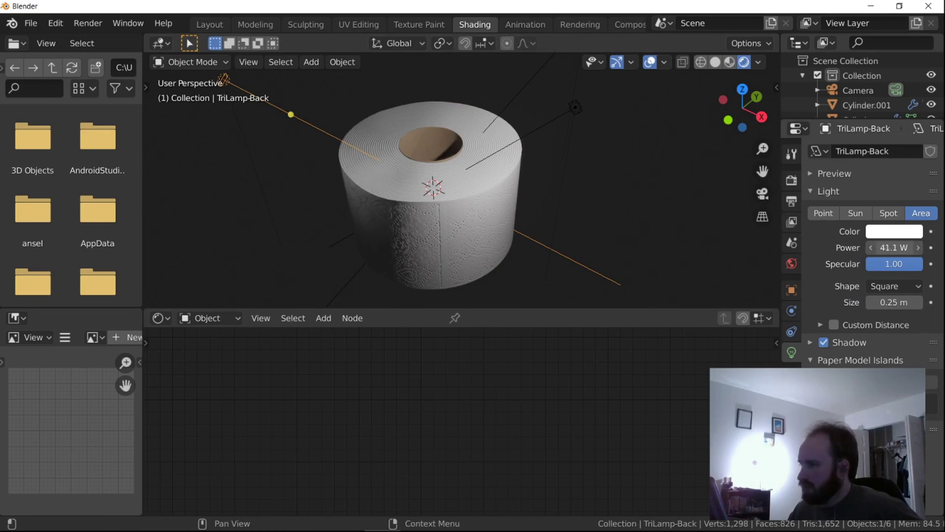
scroll(443, 187, "down", 3)
key("g")
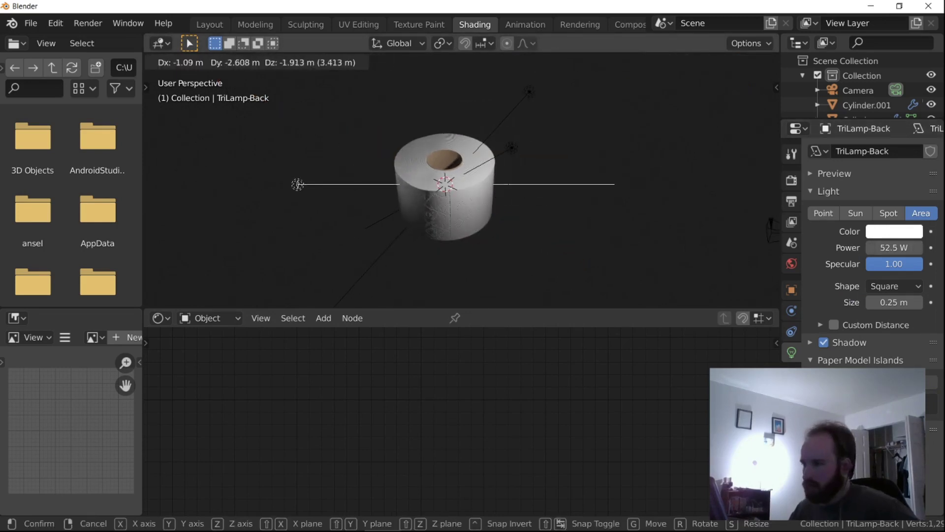
left_click(372, 193)
Move the TriLamp-Key light out to the side of the roll opposite the back lamp, at about the roll's mid height.
left_click(512, 147)
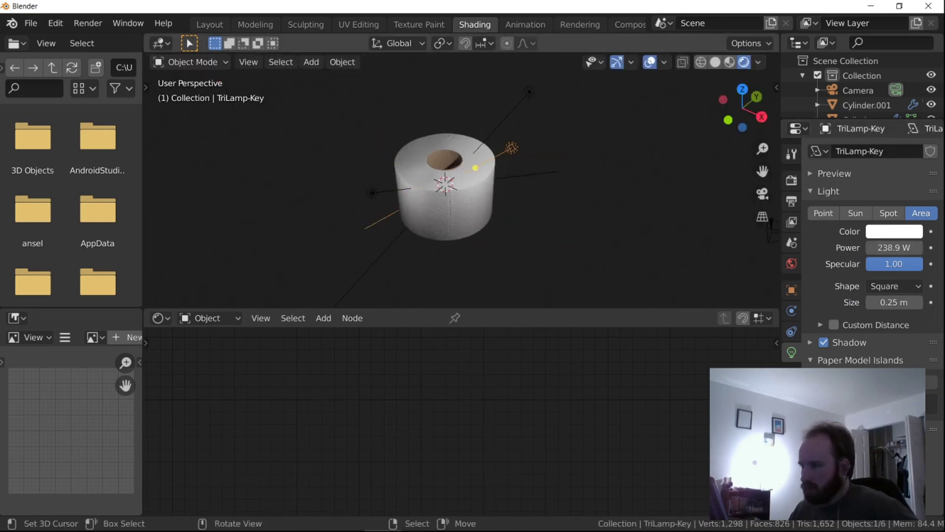
key("g")
left_click(579, 171)
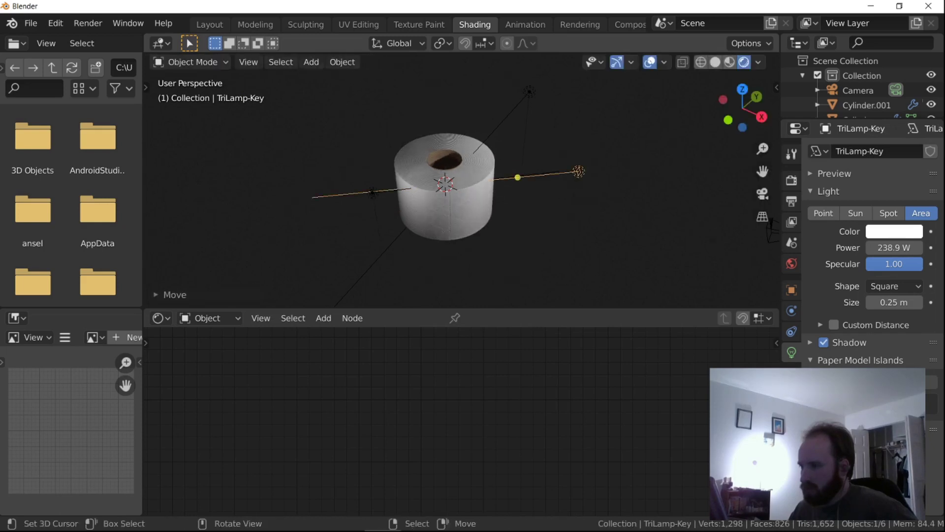
Move the TriLamp-Fill light higher above the roll, and reselect the paper cylinder.
left_click(529, 91)
key("g")
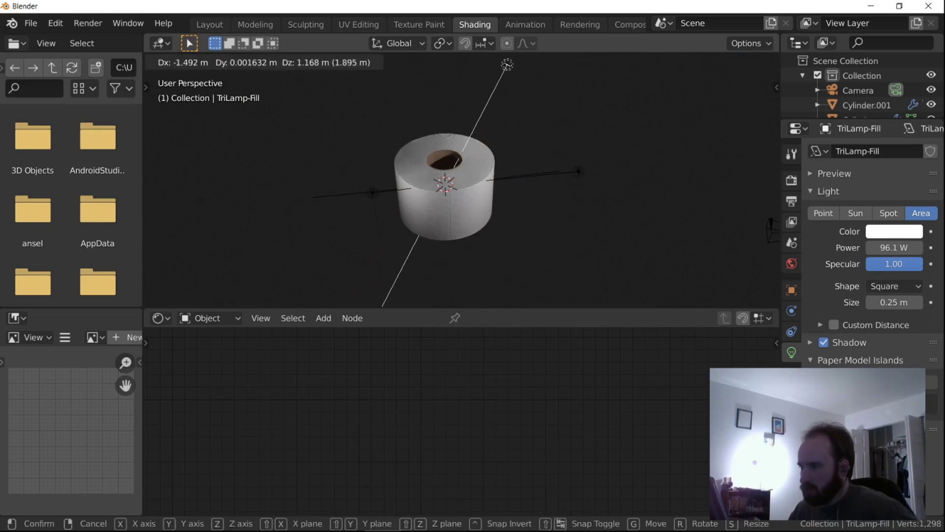
key("Return")
right_click(458, 207)
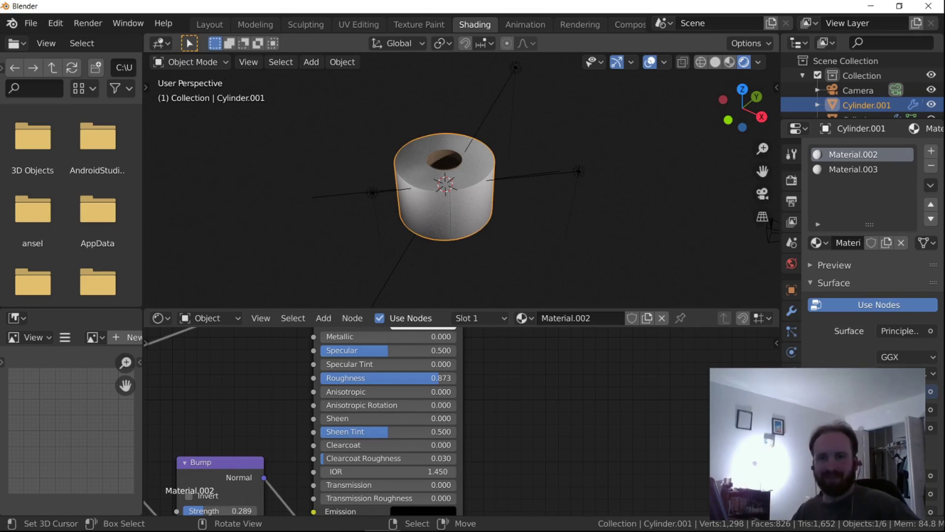